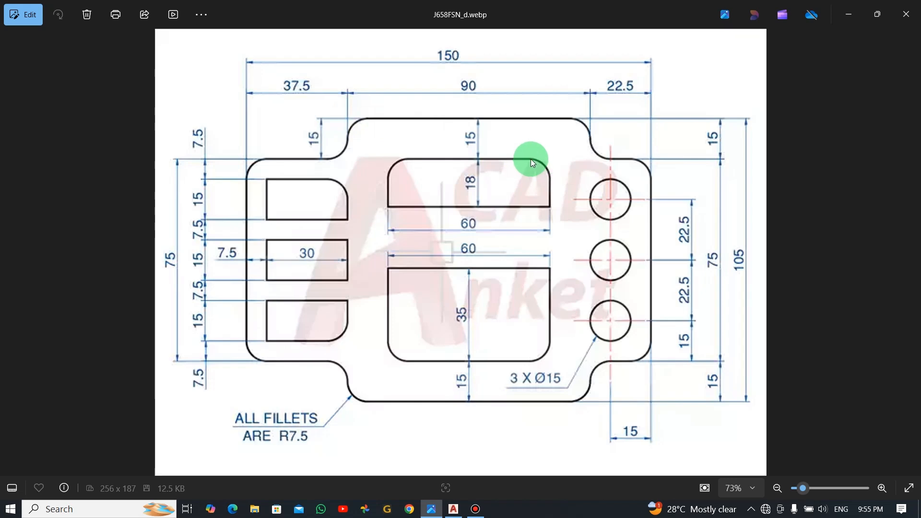
Step: Start a new blank drawing, draw a 90-unit horizontal top edge, then view the reference image
key("alt+Tab")
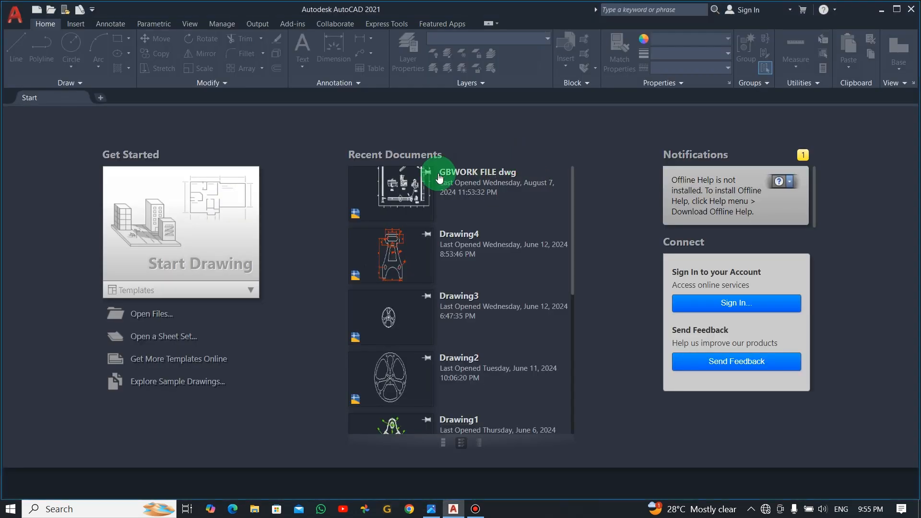
left_click(233, 218)
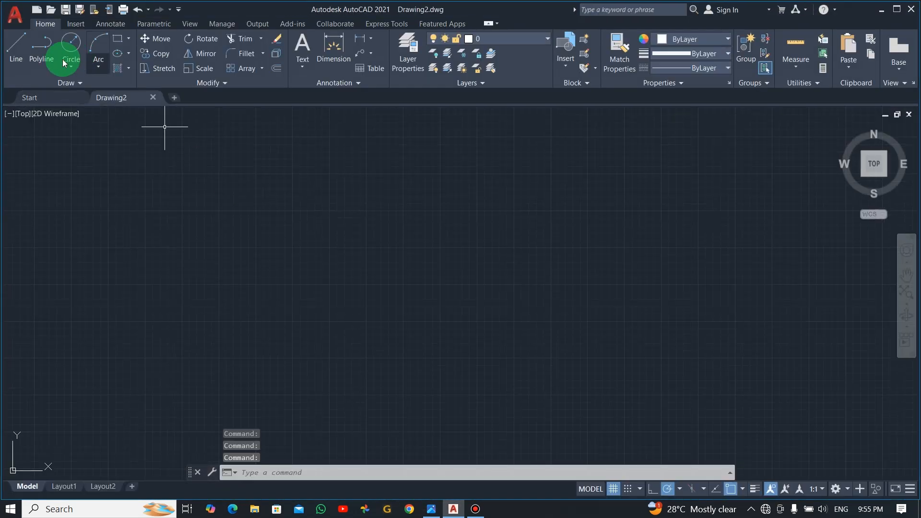
left_click(16, 46)
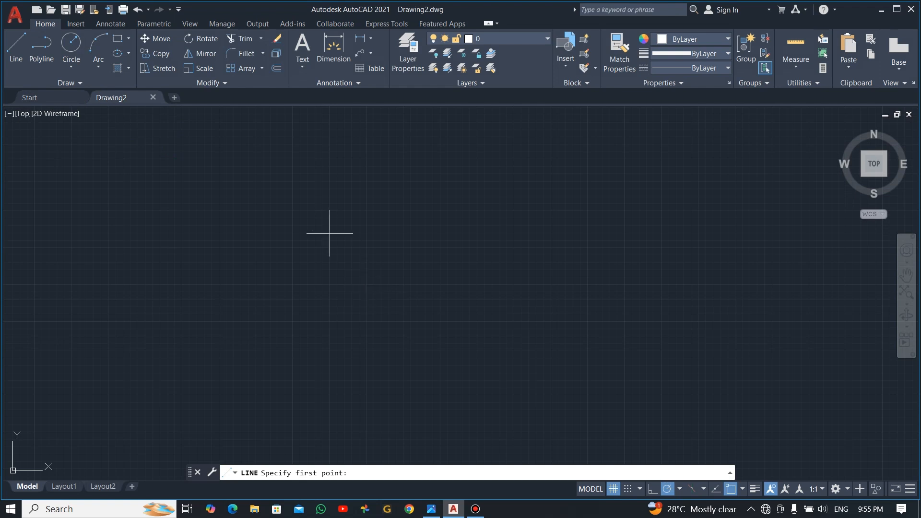
left_click(273, 185)
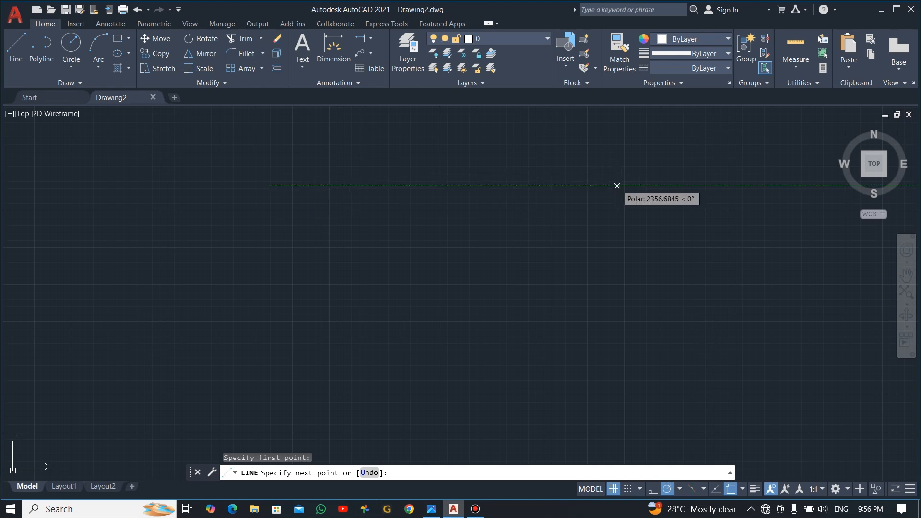
type("90")
key("Return")
key("Escape")
scroll(232, 171, "up", 5)
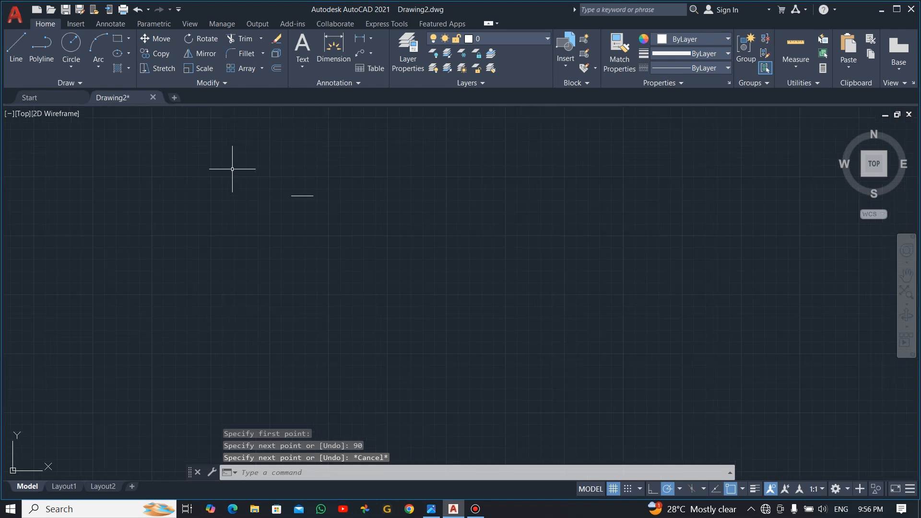
scroll(280, 211, "up", 8)
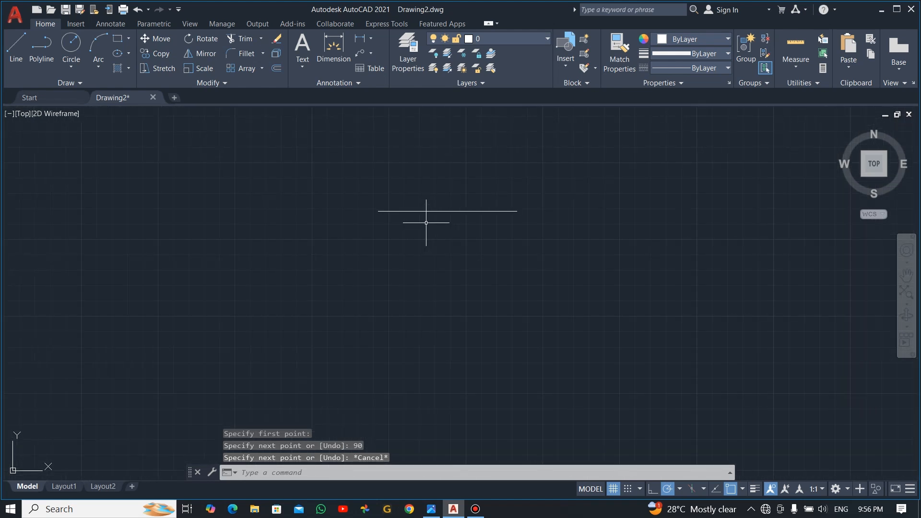
scroll(452, 207, "down", 3)
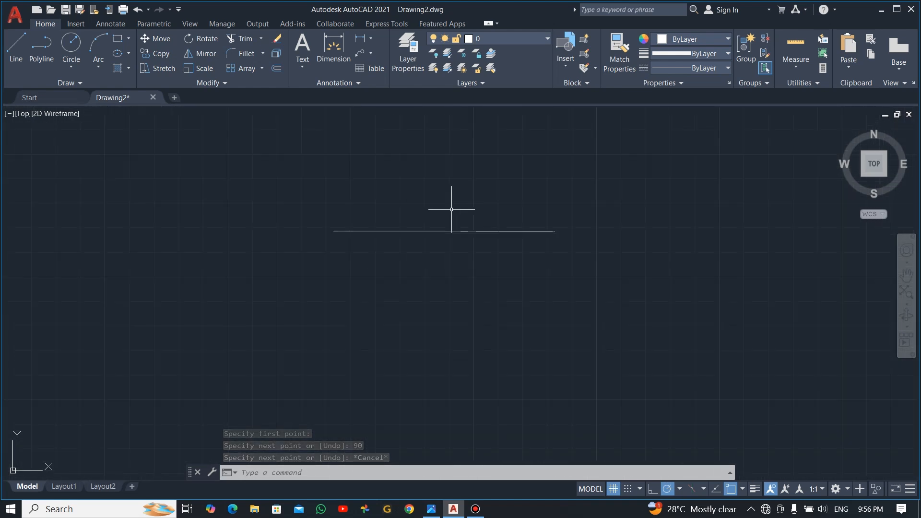
key("alt+Tab")
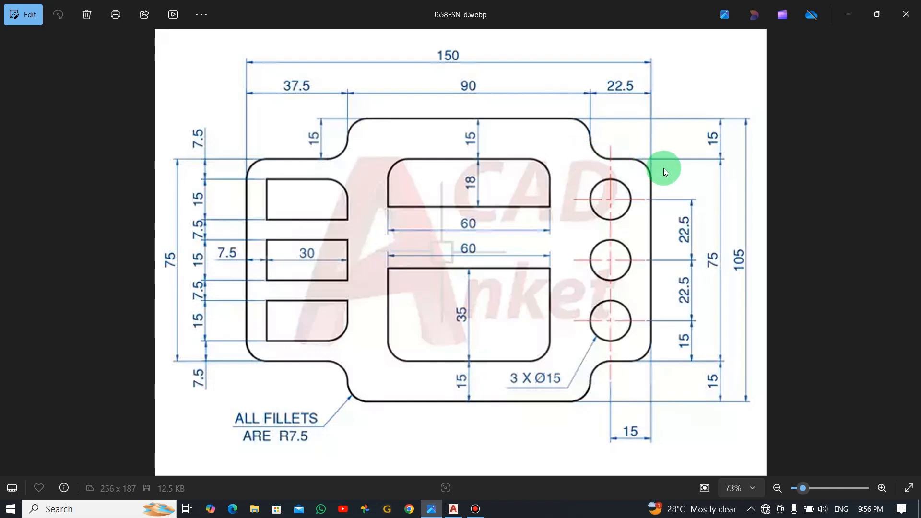
Step: Continue from the top edge's right end: 15 units down, then 22.5 units right
key("alt+Tab")
type("l")
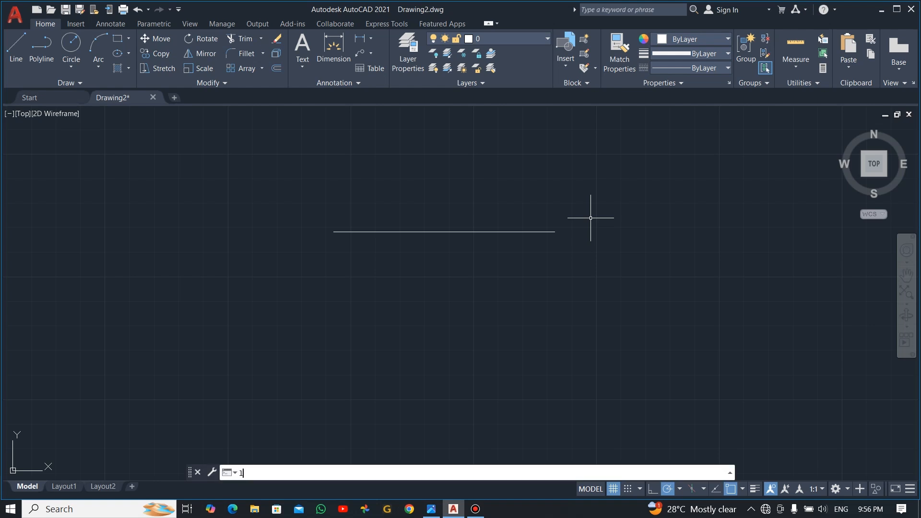
key("Return")
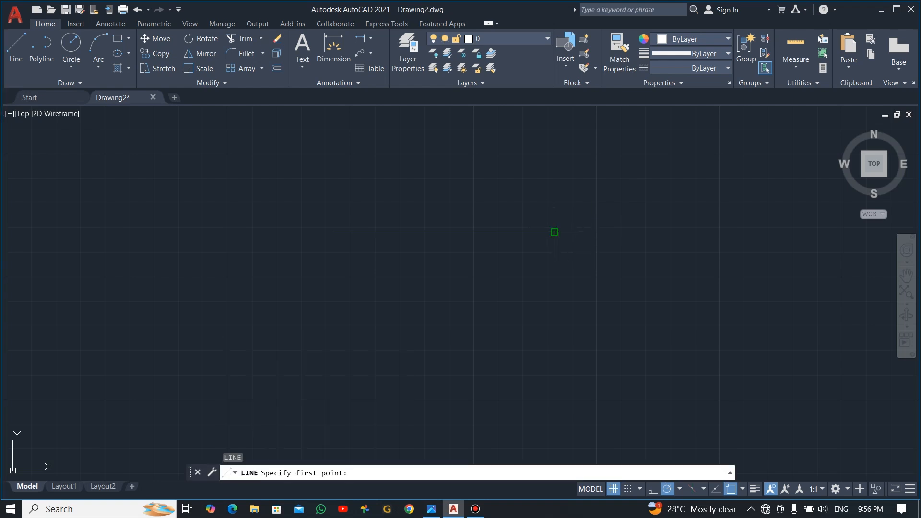
left_click(555, 232)
type("1")
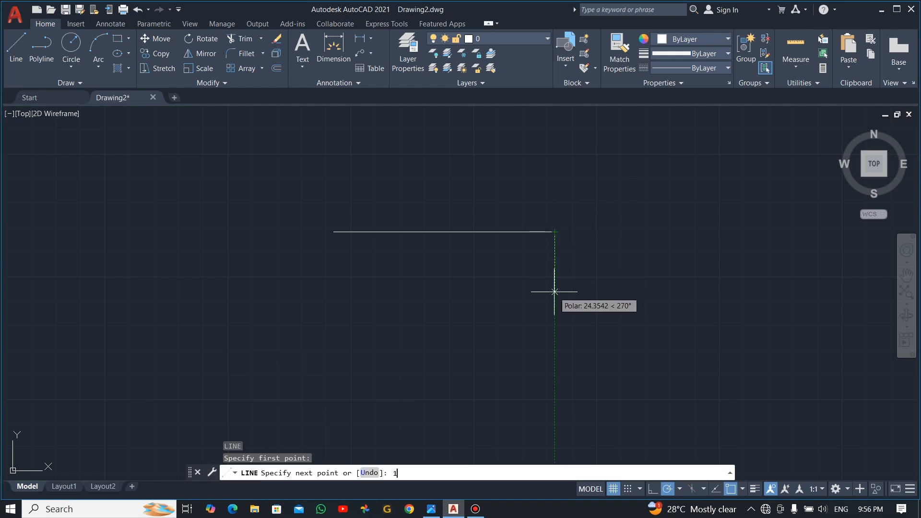
type("5")
key("Return")
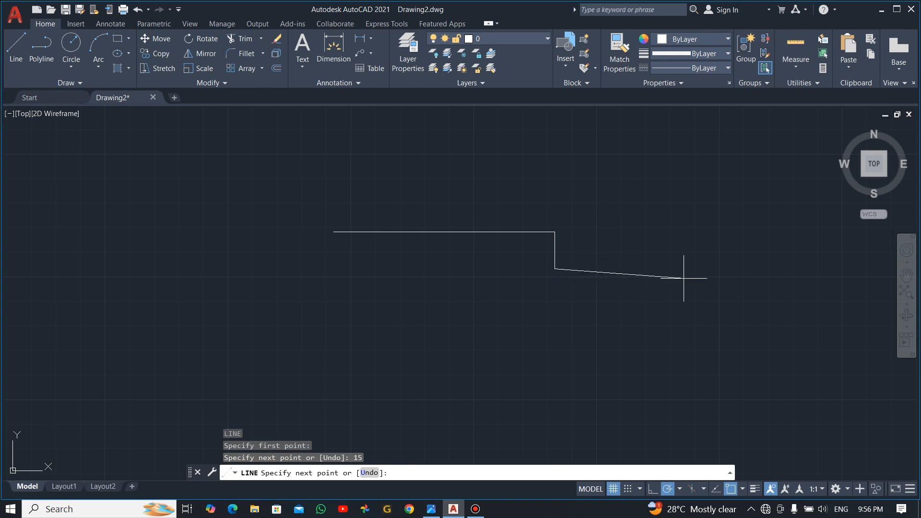
type("22.")
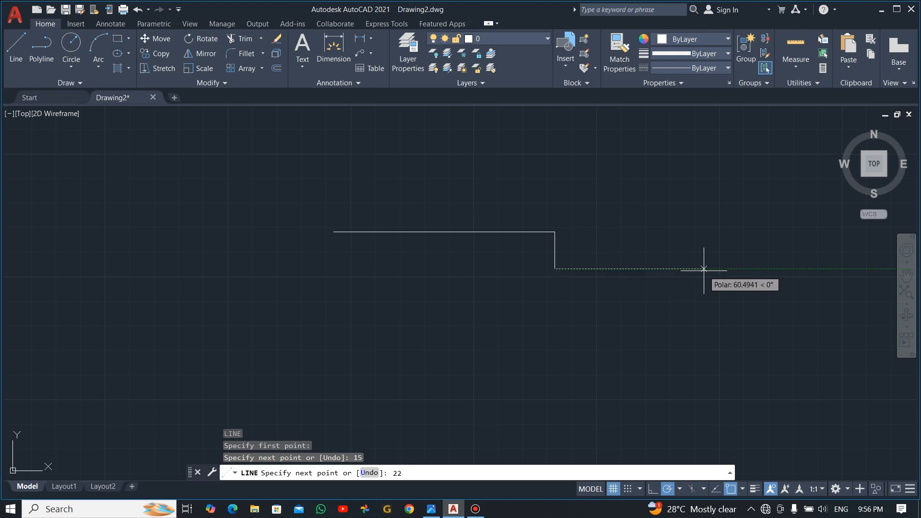
type("5")
key("Return")
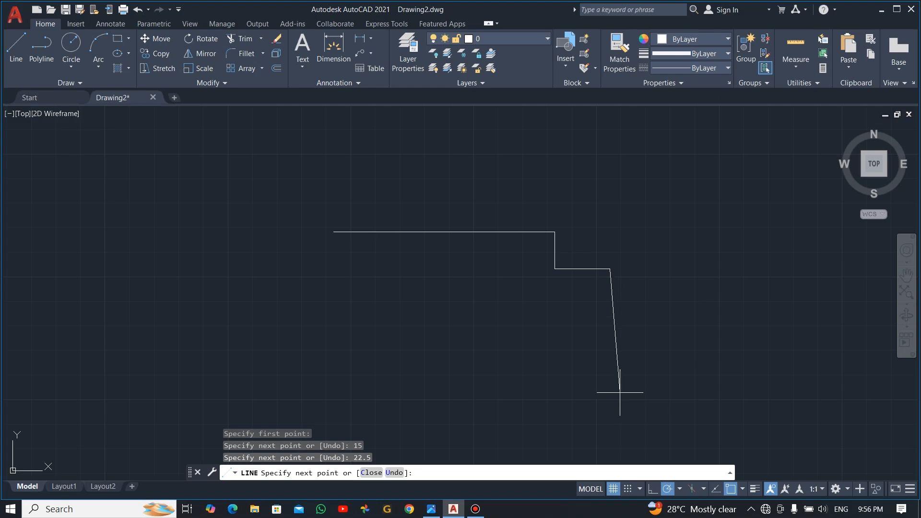
Step: Draw the 75-unit right edge down, the 22.5 step back left, and 15 more down
key("alt+Tab")
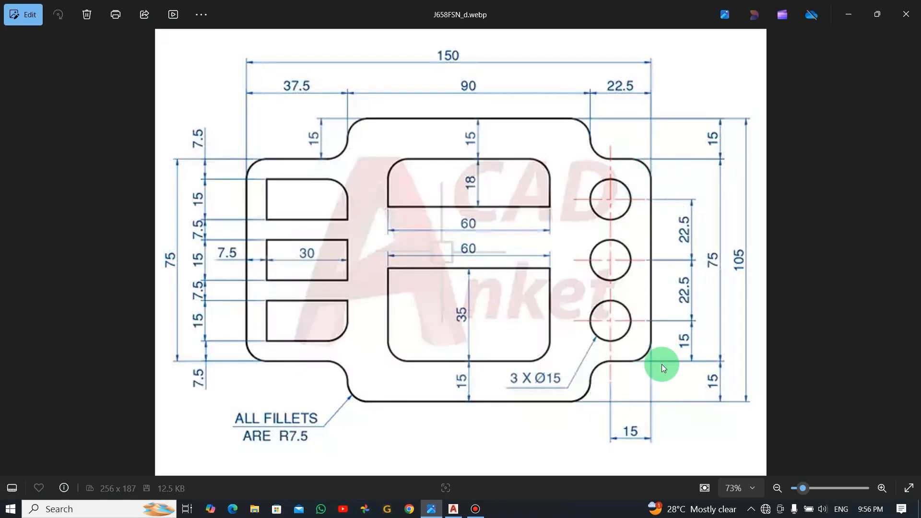
key("alt+Tab")
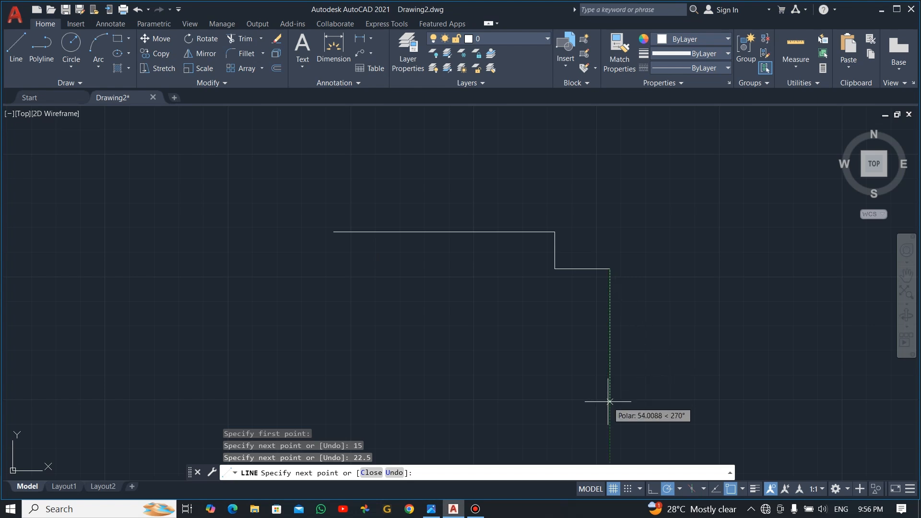
type("75")
key("Return")
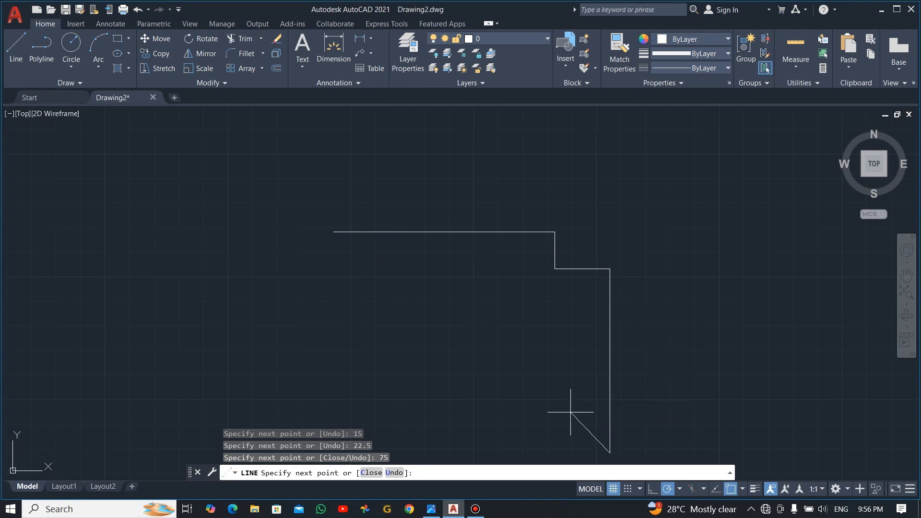
middle_click_drag(576, 417, 573, 324)
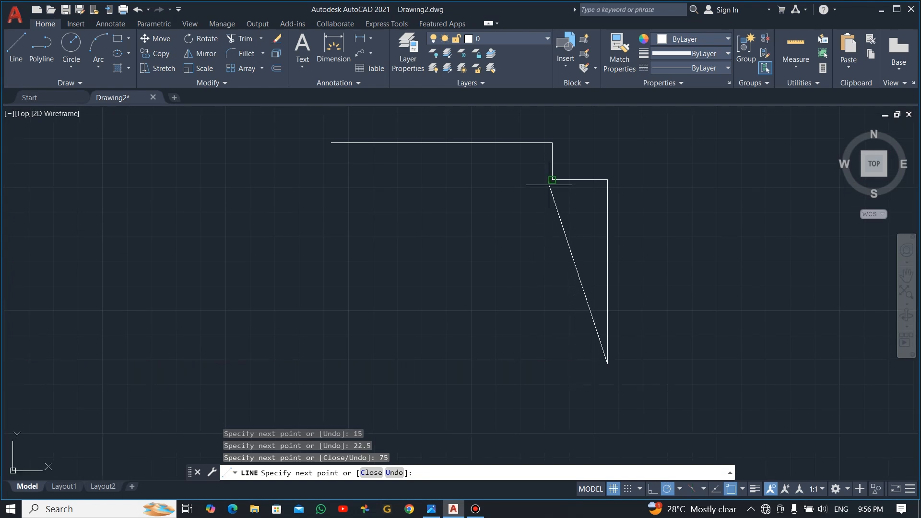
left_click(552, 364)
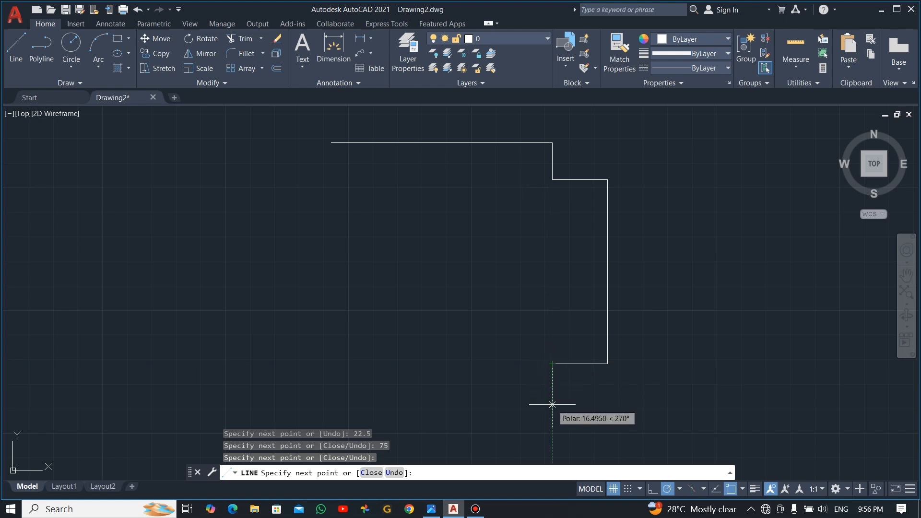
type("15")
key("Return")
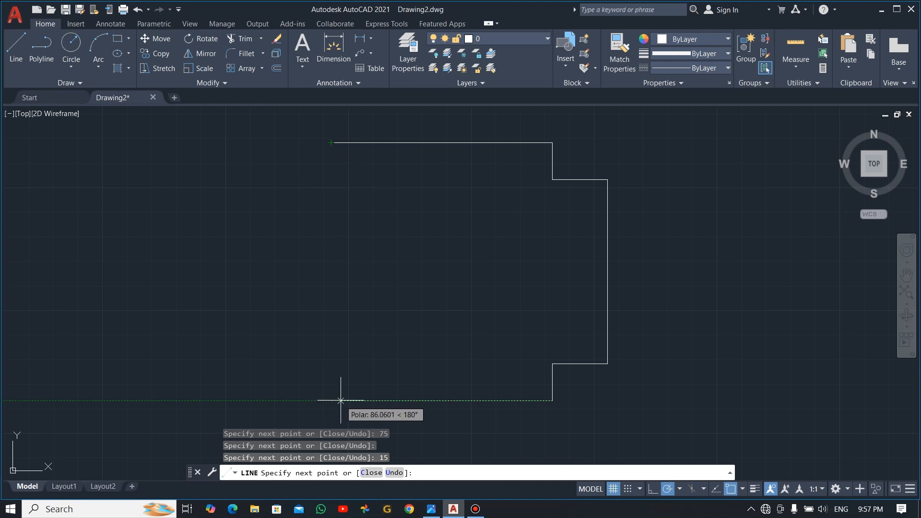
Step: Draw the 90-unit bottom edge and the short step up at the lower left
type("90")
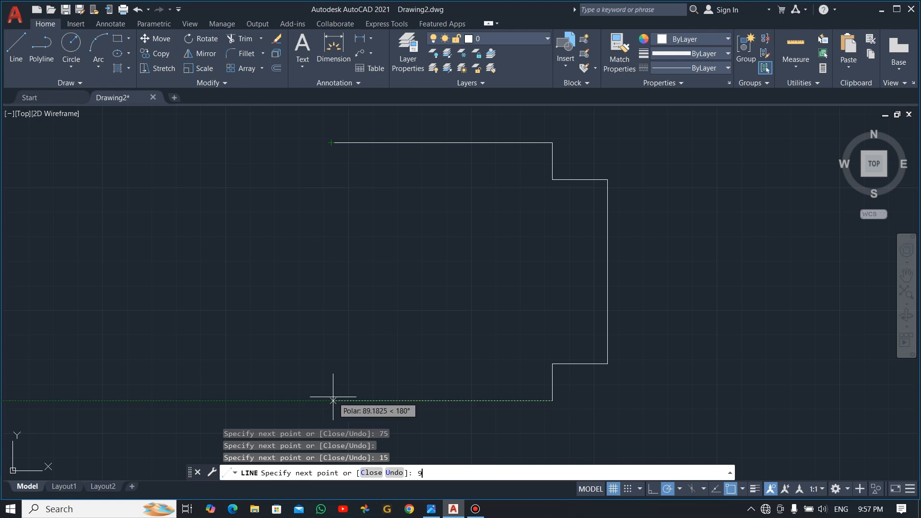
key("Return")
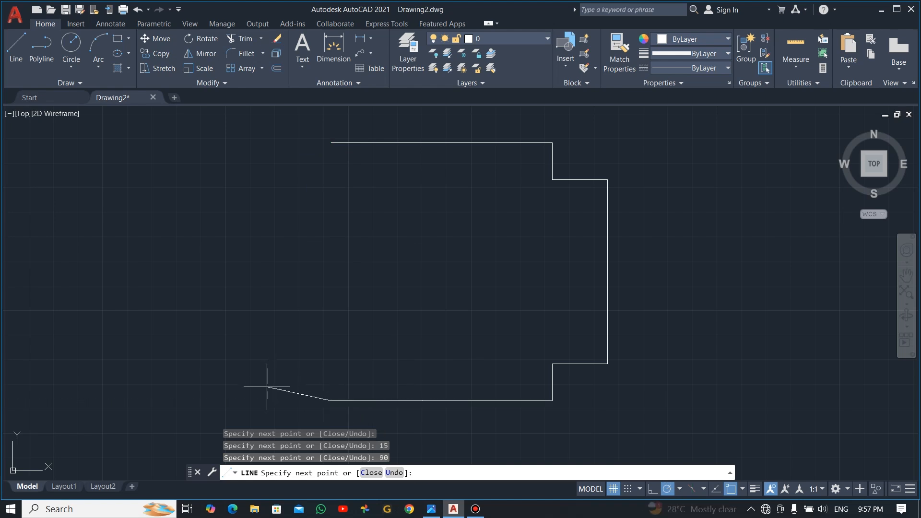
key("alt+Tab")
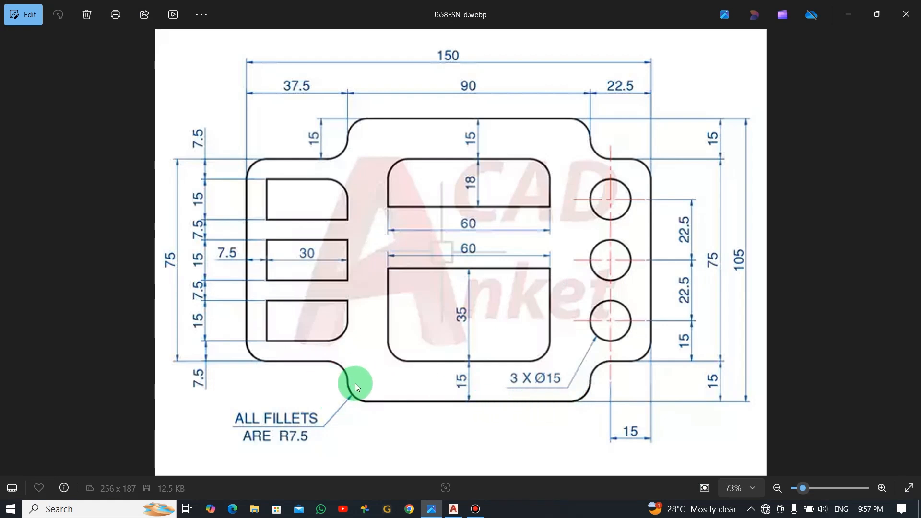
key("alt+Tab")
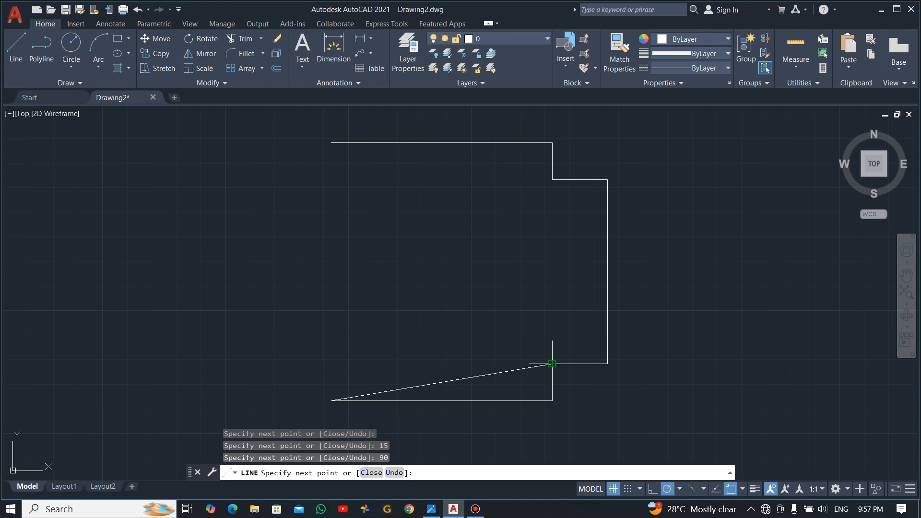
left_click(332, 358)
Step: Add the 37.5-unit step, the left edge and the top step, closing the outline at its start
key("alt+Tab")
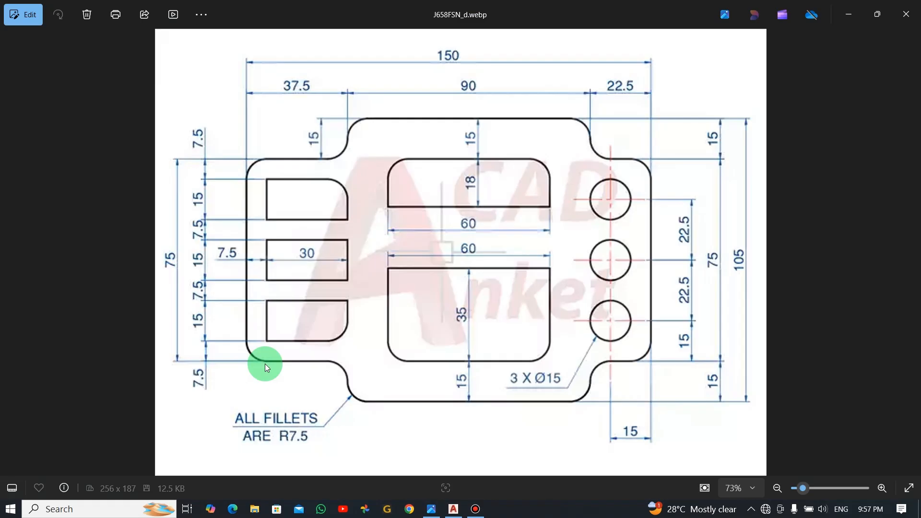
key("alt+Tab")
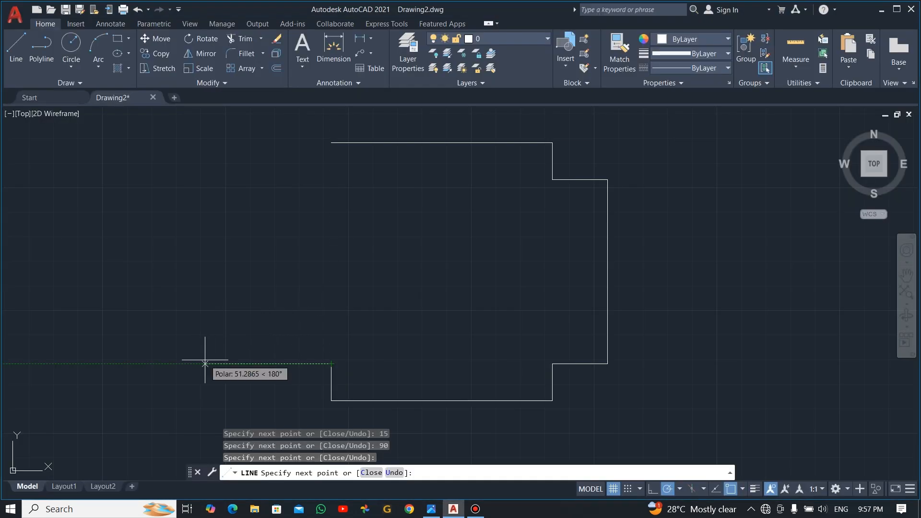
type("37.5")
key("Return")
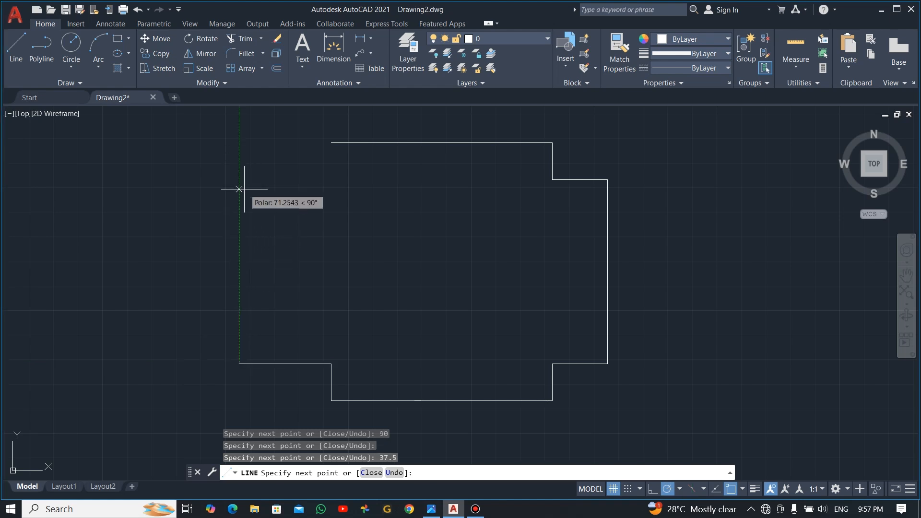
key("alt+Tab")
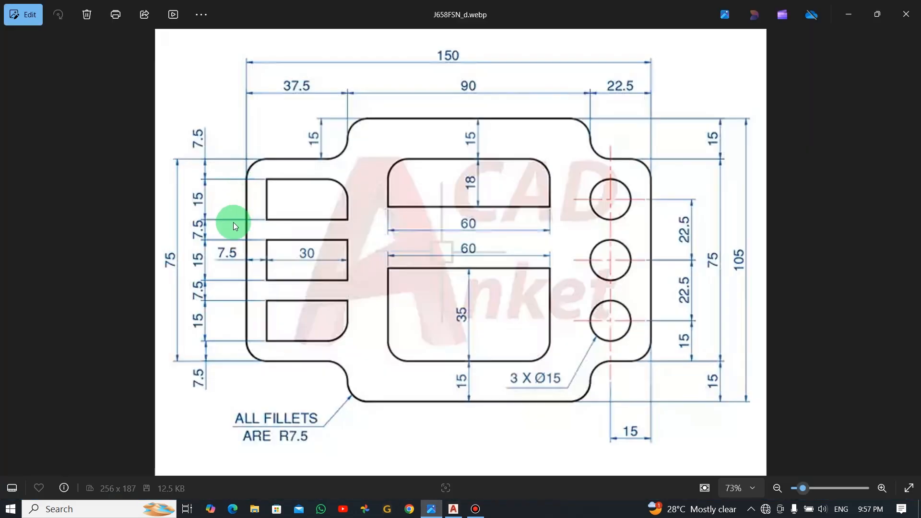
key("alt+Tab")
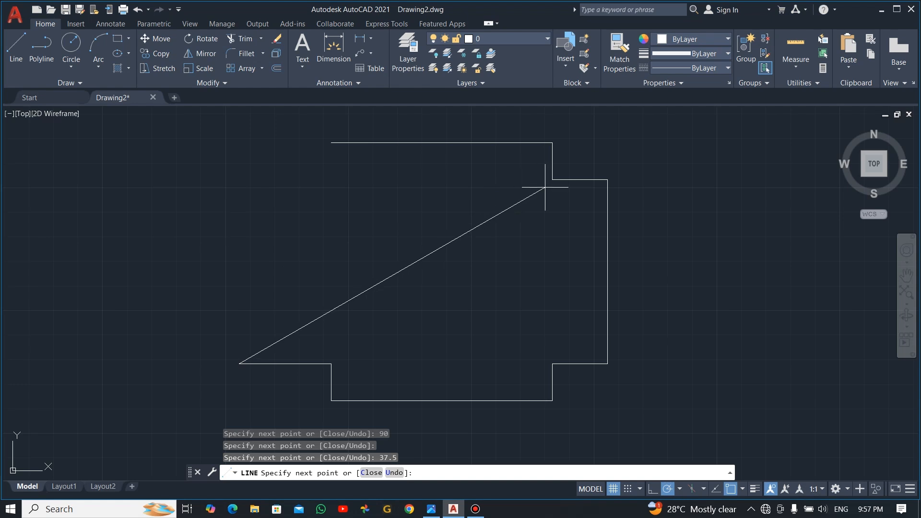
left_click(238, 179)
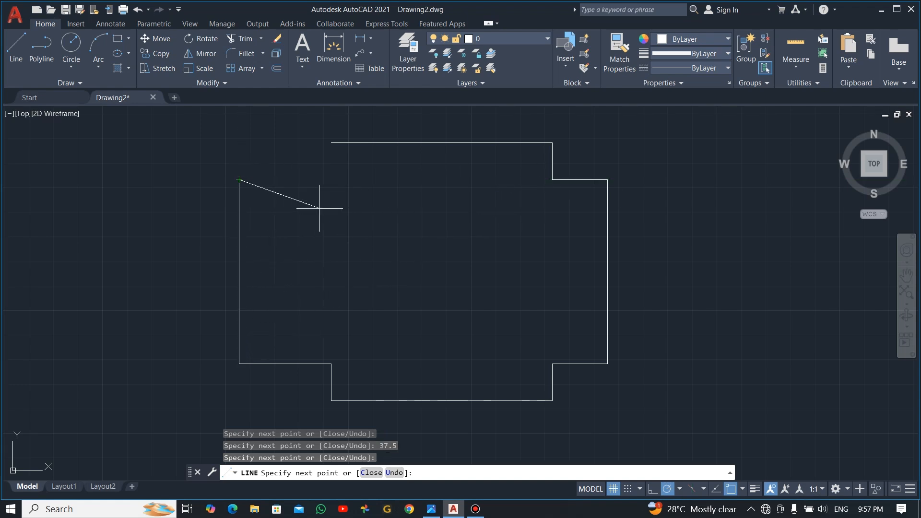
left_click(331, 179)
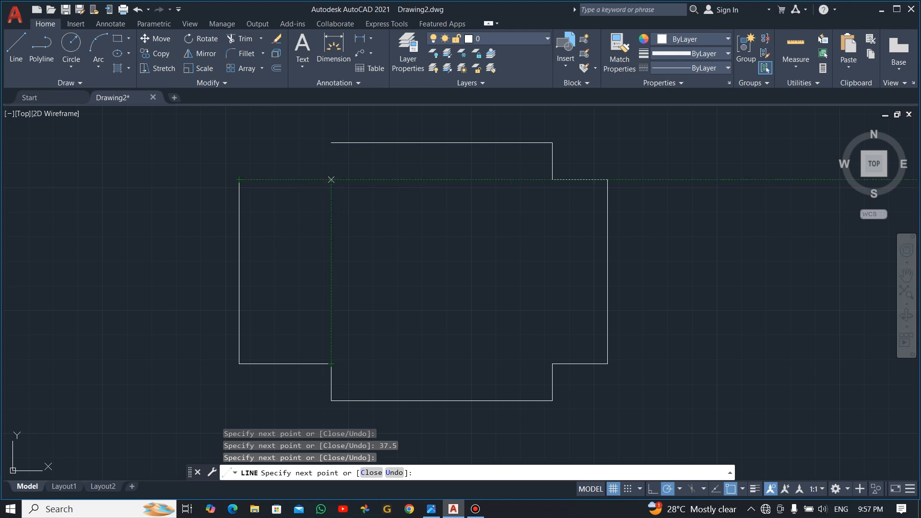
left_click(331, 142)
key("Escape")
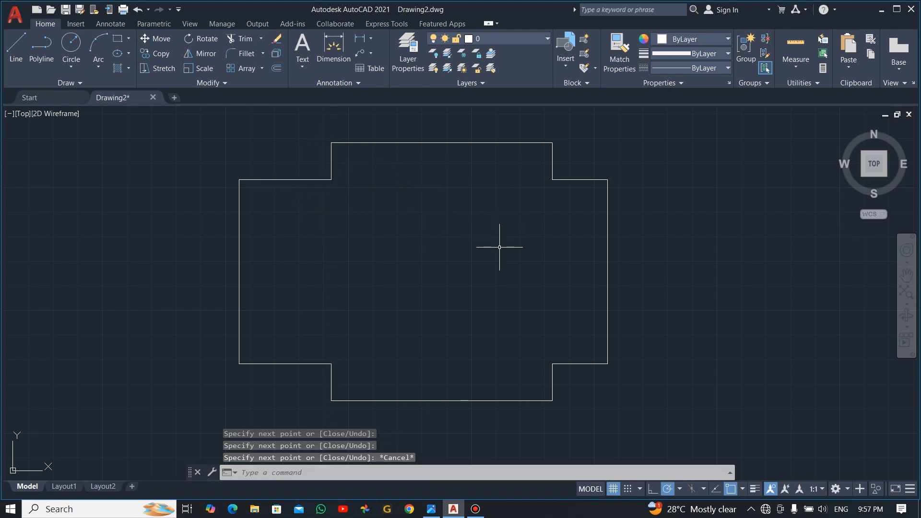
key("alt+Tab")
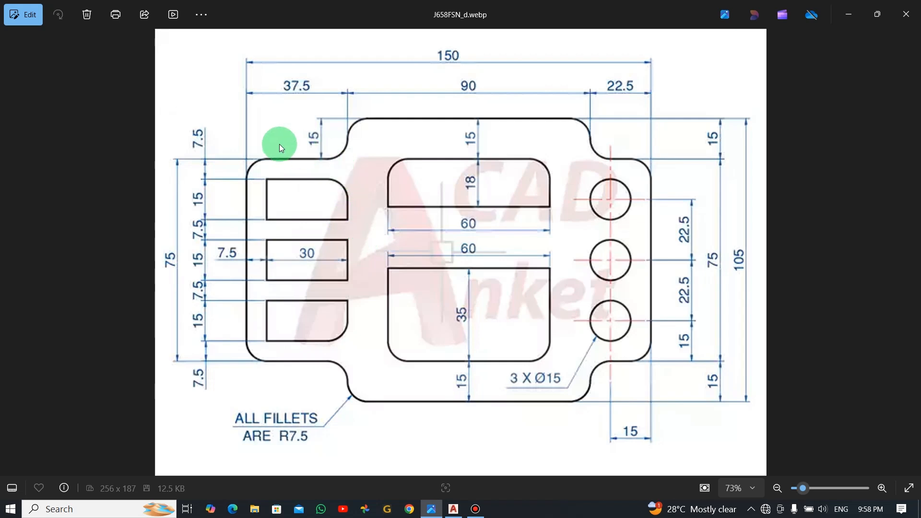
key("alt+Tab")
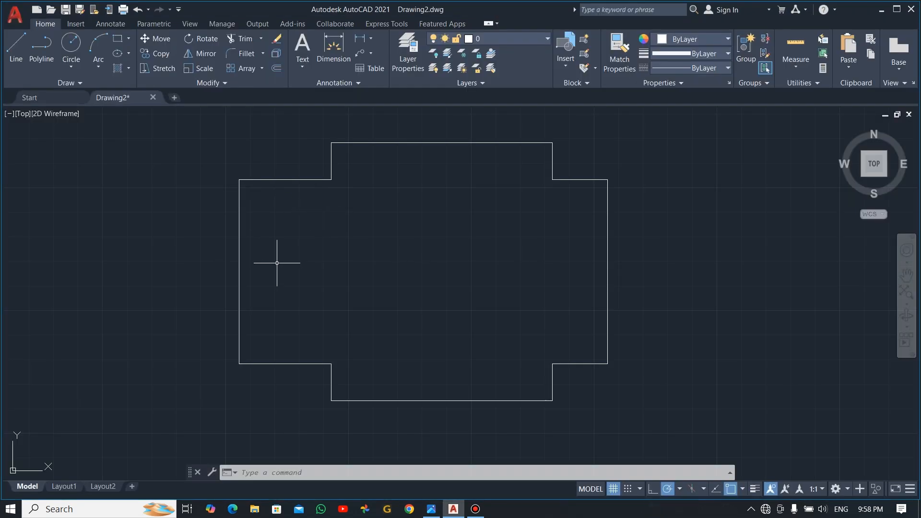
Step: Offset the top-left edge 7.5 units downward, correcting the distance from 15
type("o")
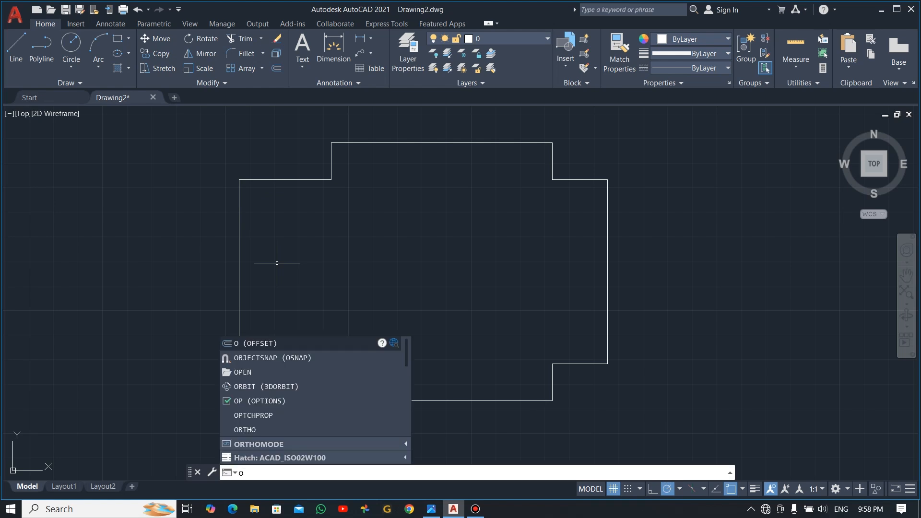
key("Return")
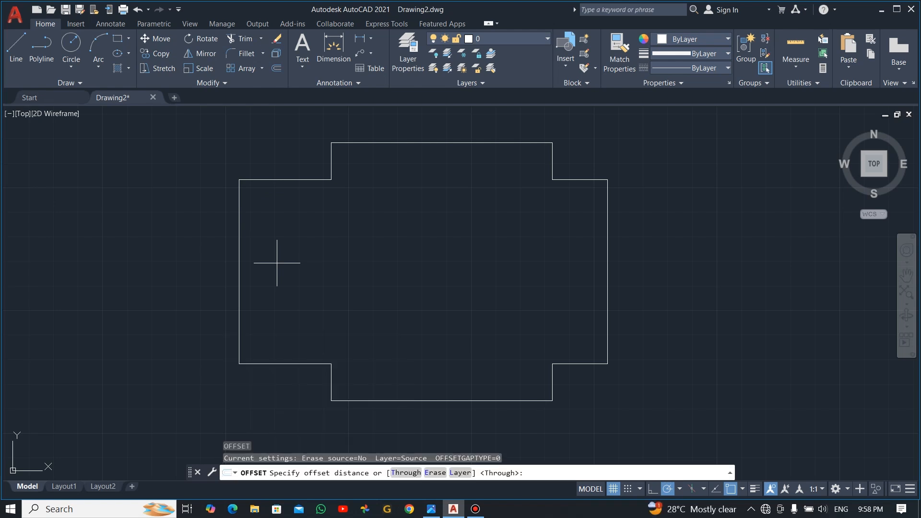
type("15")
key("alt+Tab")
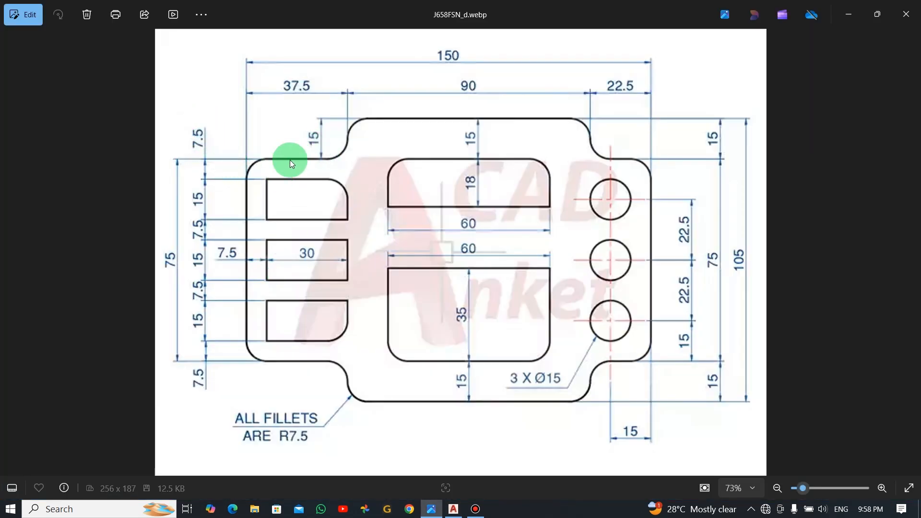
key("alt+Tab")
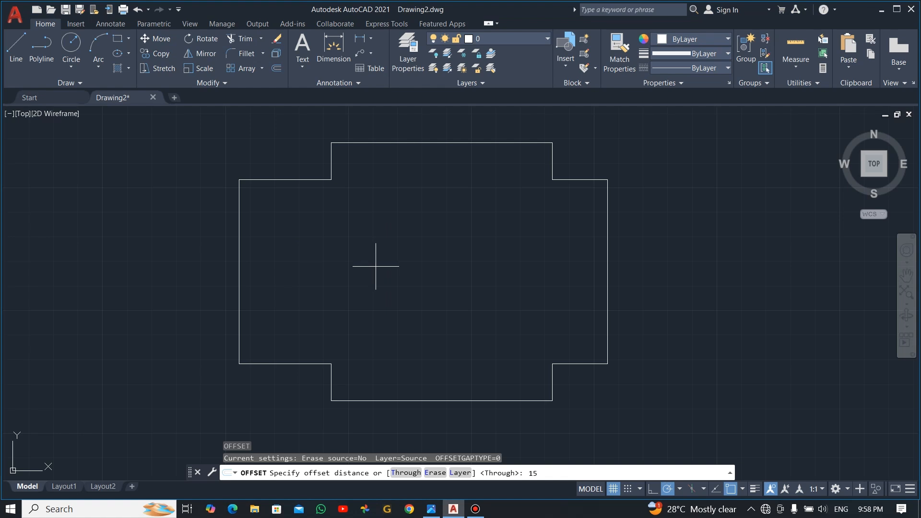
key("BackSpace")
key("BackSpace")
type("7.5")
key("Return")
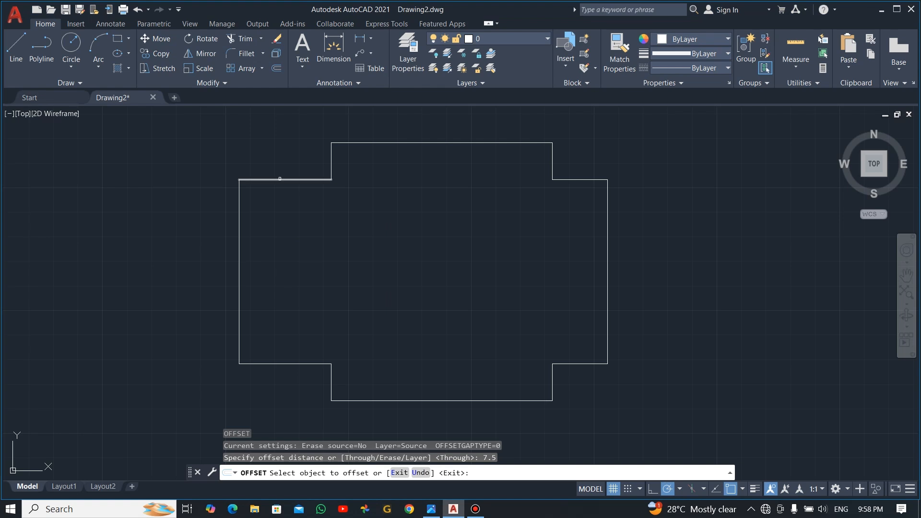
left_click(280, 179)
left_click(279, 213)
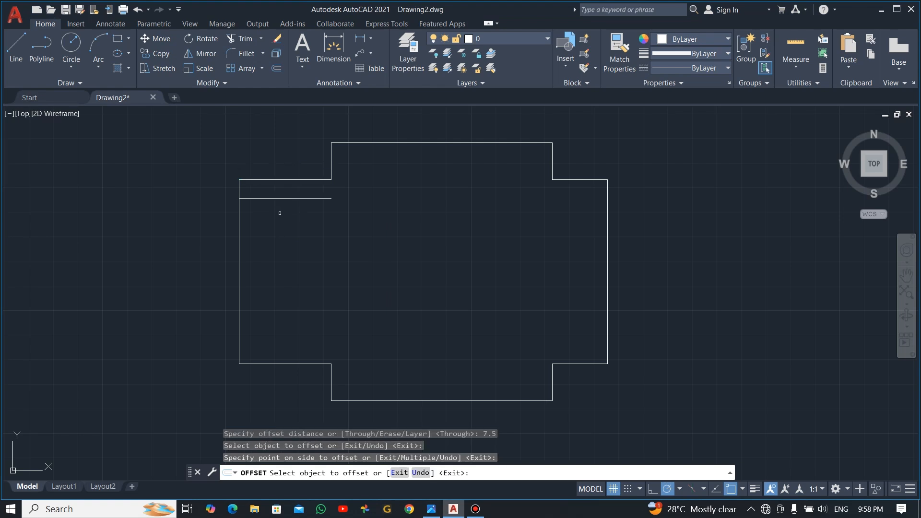
key("alt+Tab")
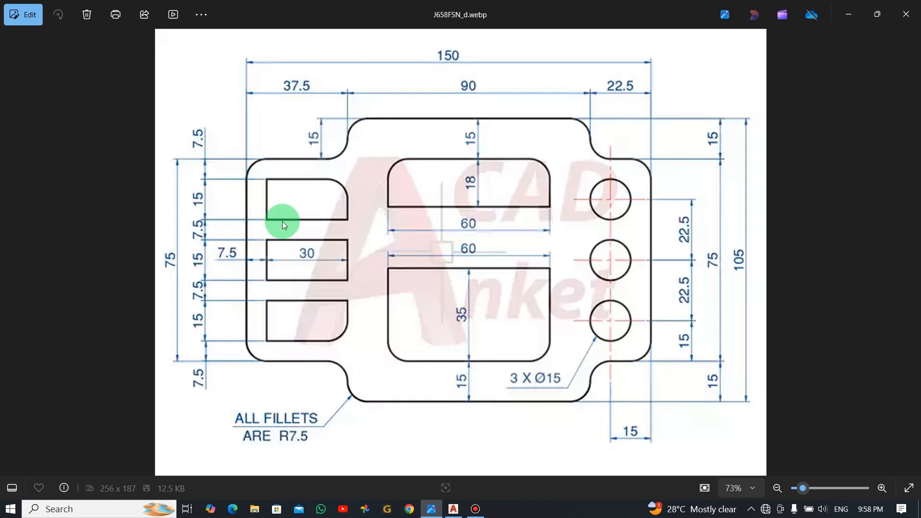
key("alt+Tab")
key("Escape")
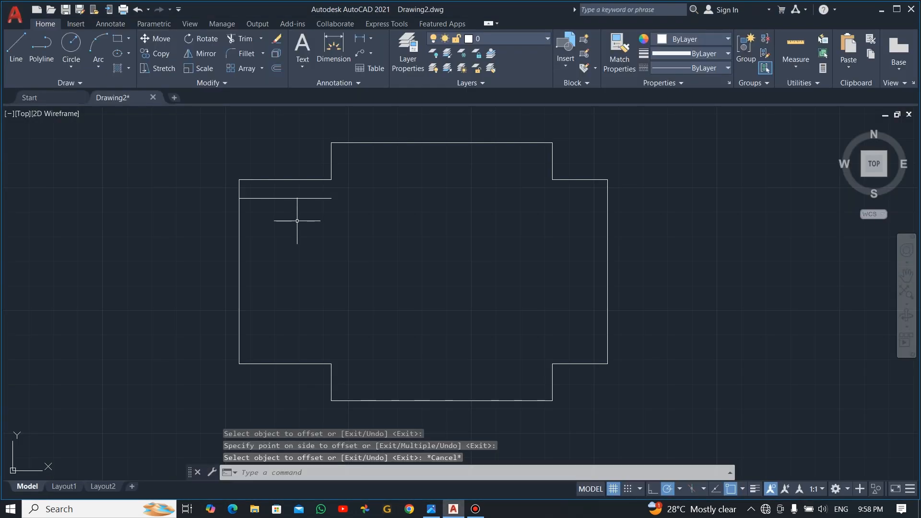
Step: Add short horizontal lines 15 and then 7.5 below the new line
type("o")
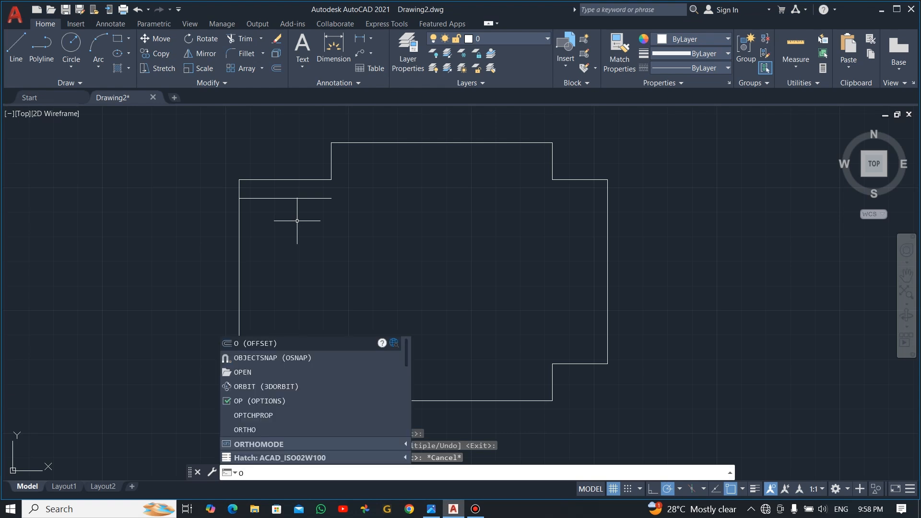
key("Return")
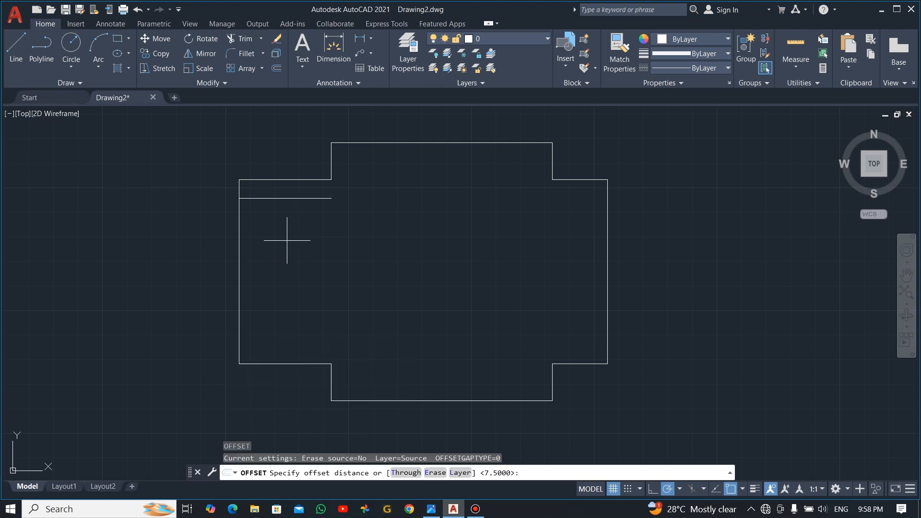
type("15")
key("Return")
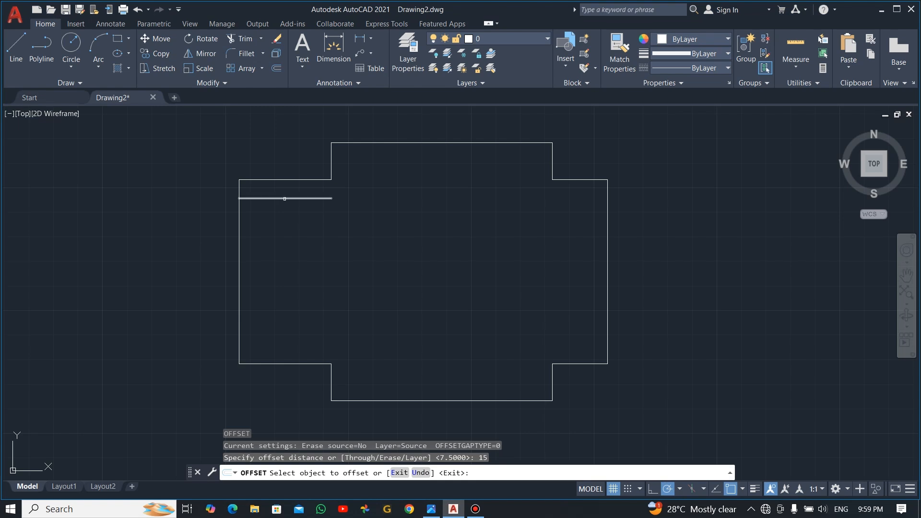
left_click(284, 198)
left_click(282, 248)
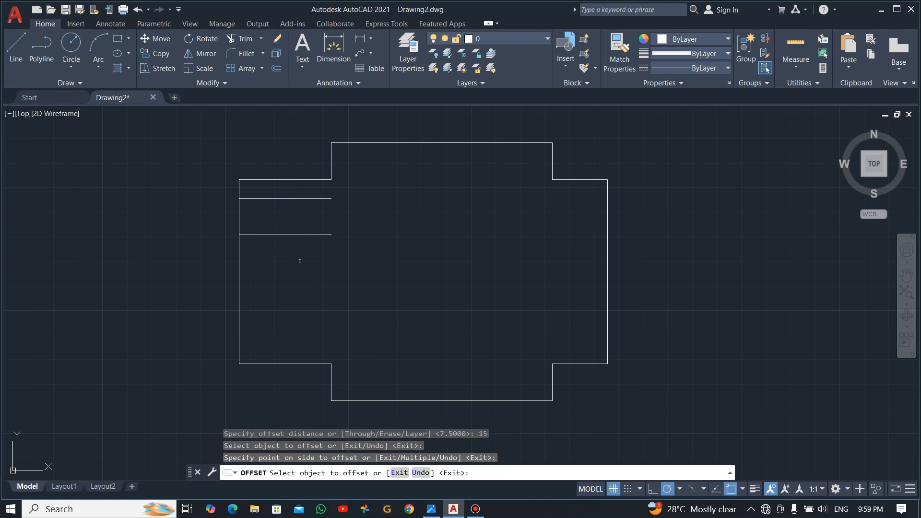
key("Escape")
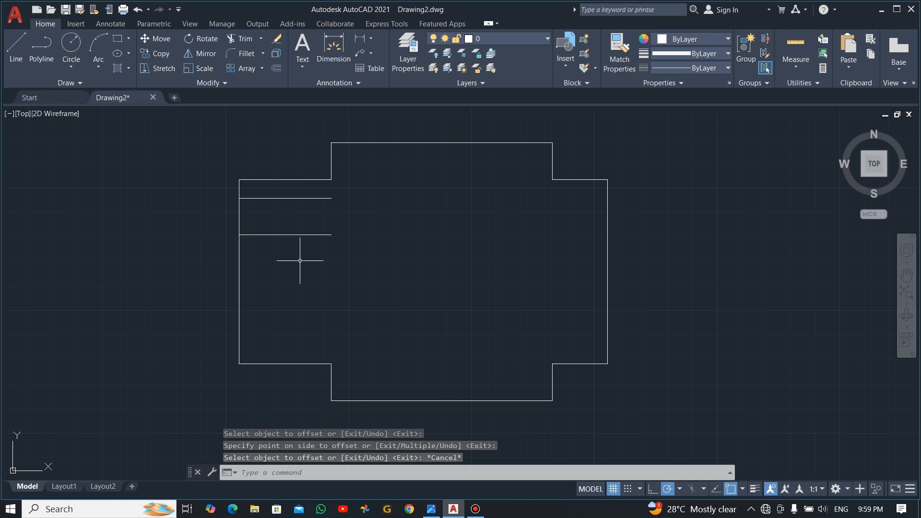
type("o")
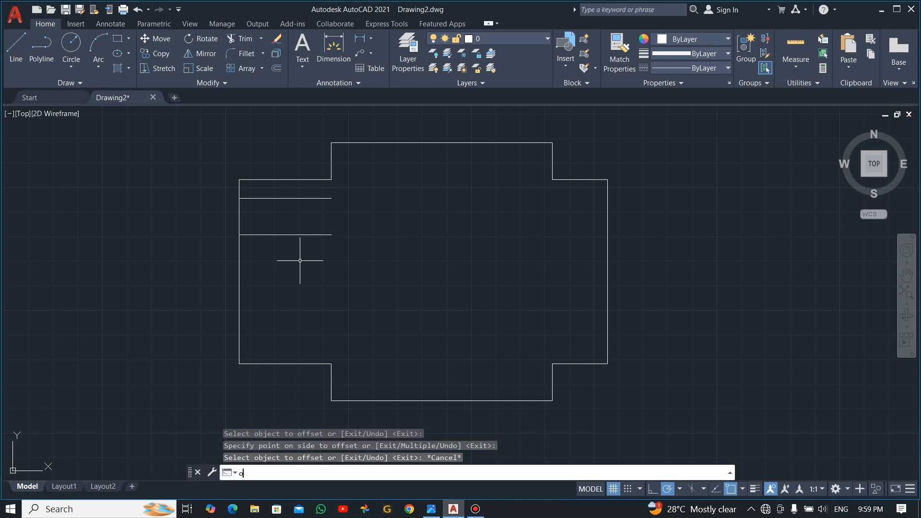
key("Return")
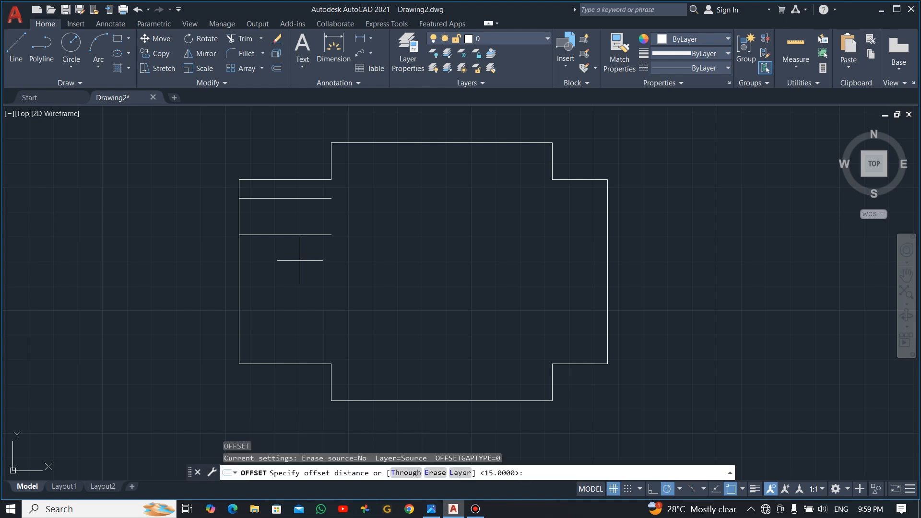
type("7.5")
key("Return")
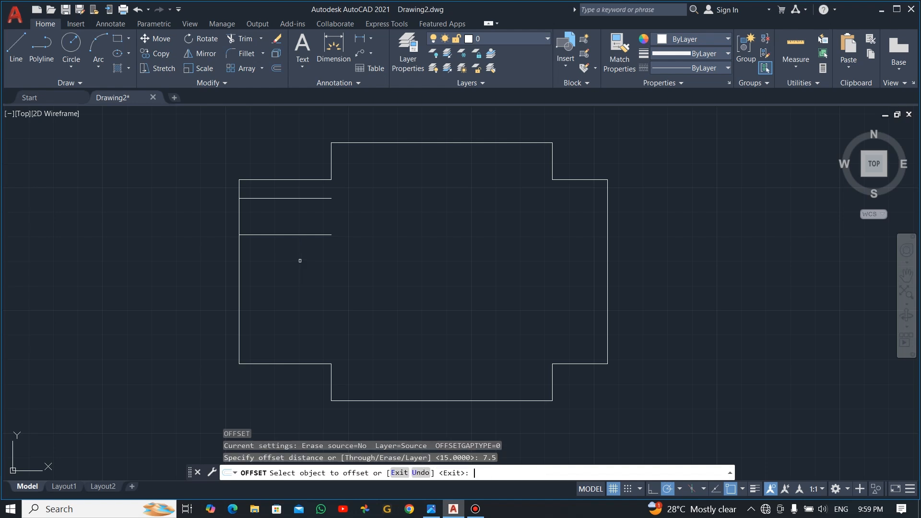
left_click(274, 234)
left_click(279, 268)
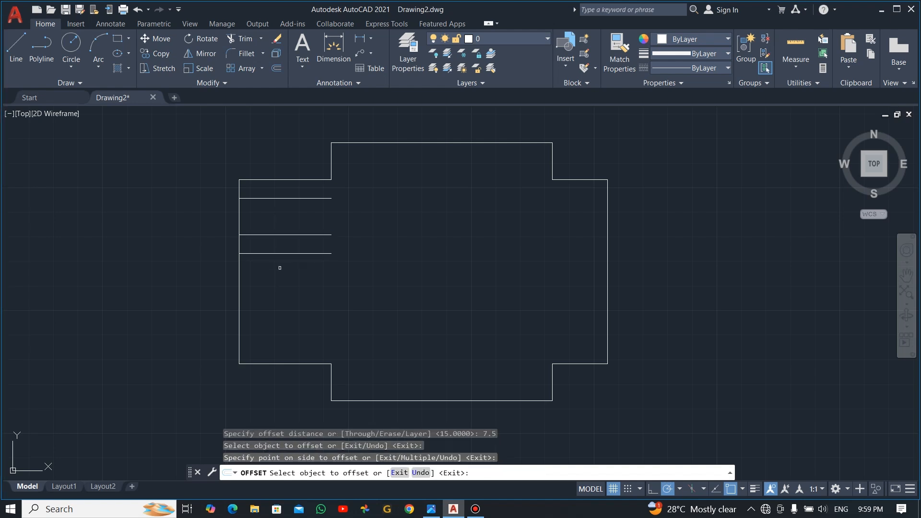
key("Escape")
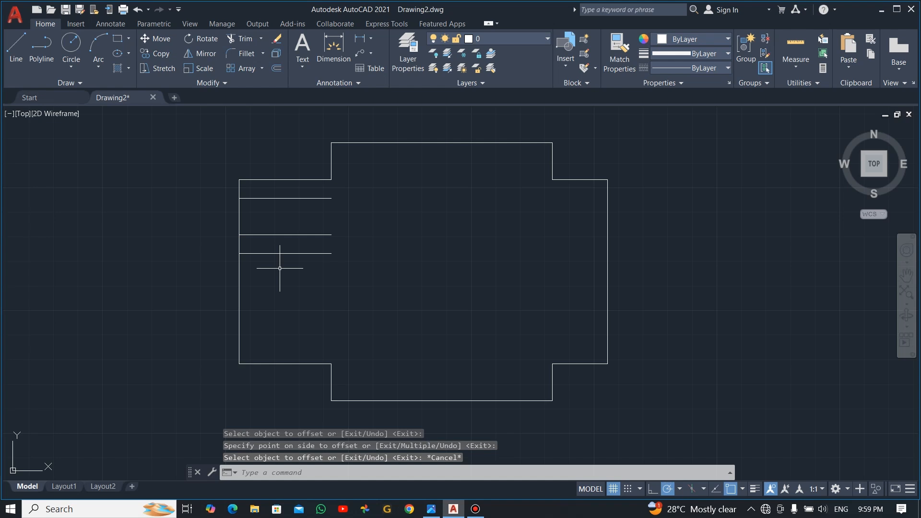
Step: Offset the lowest short line 15, then the next one 7.5 further down
type("o")
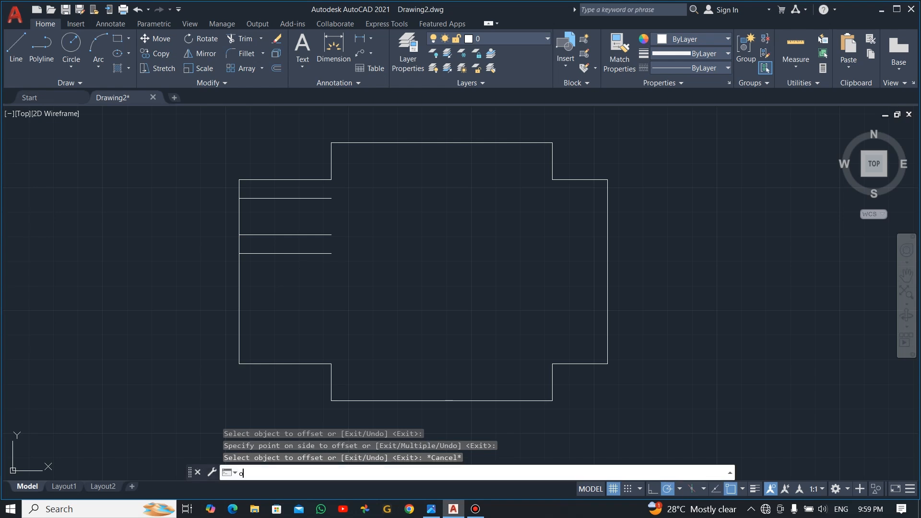
key("Return")
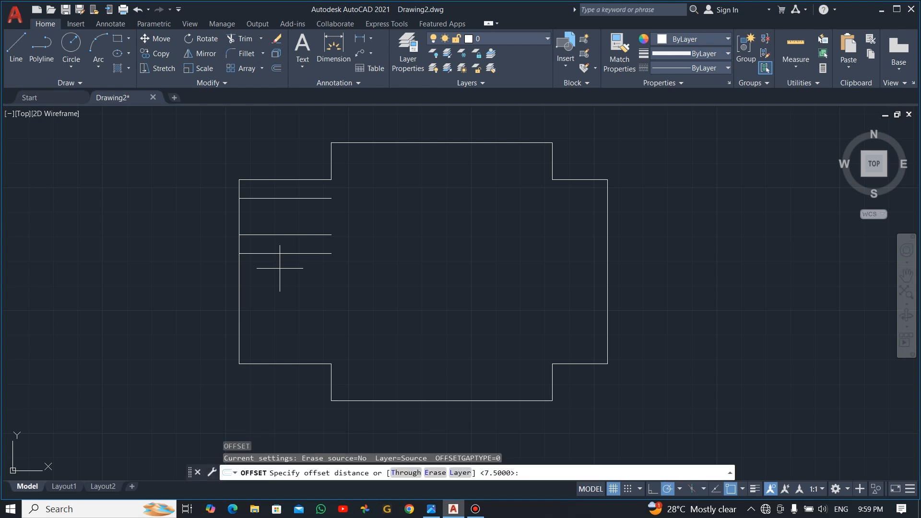
type("15")
key("Return")
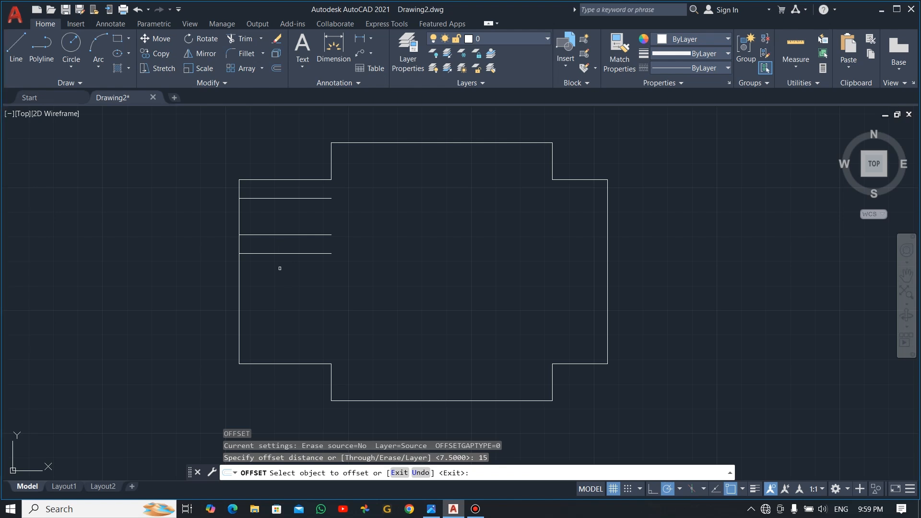
left_click(285, 253)
left_click(299, 309)
key("Escape")
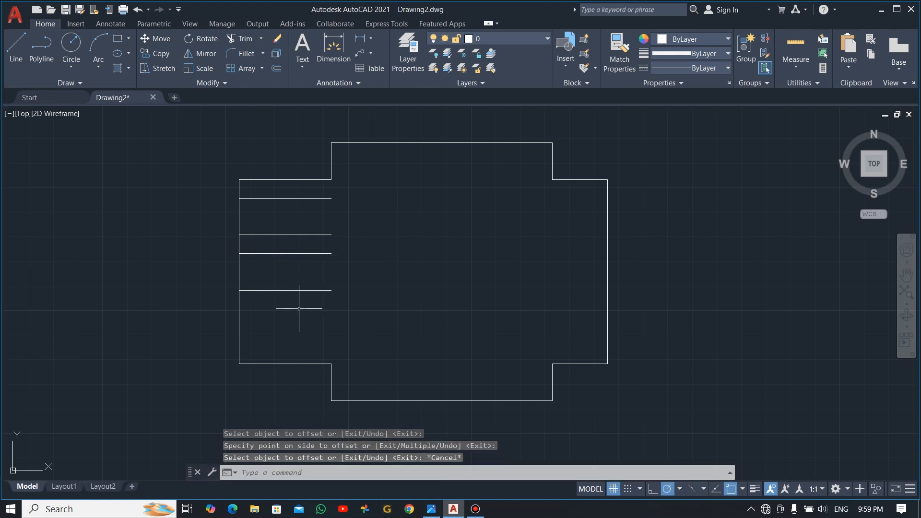
type("o")
key("Return")
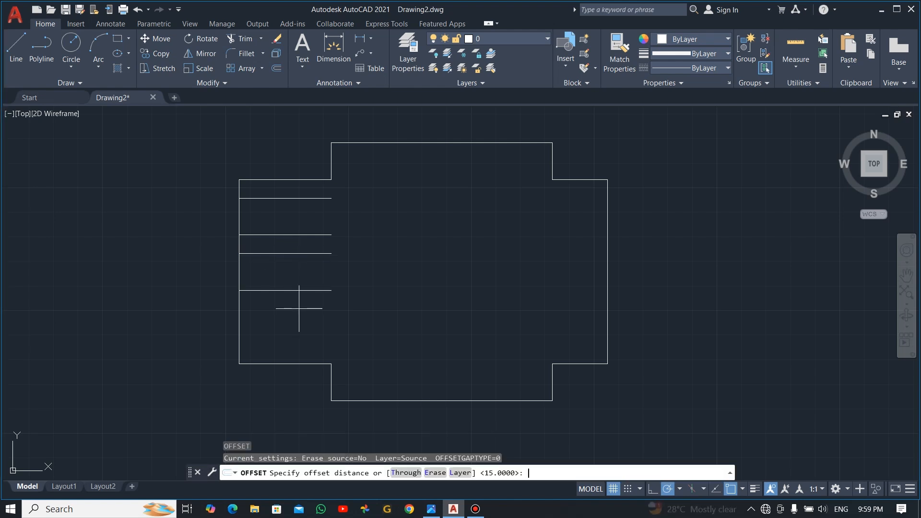
type("7.")
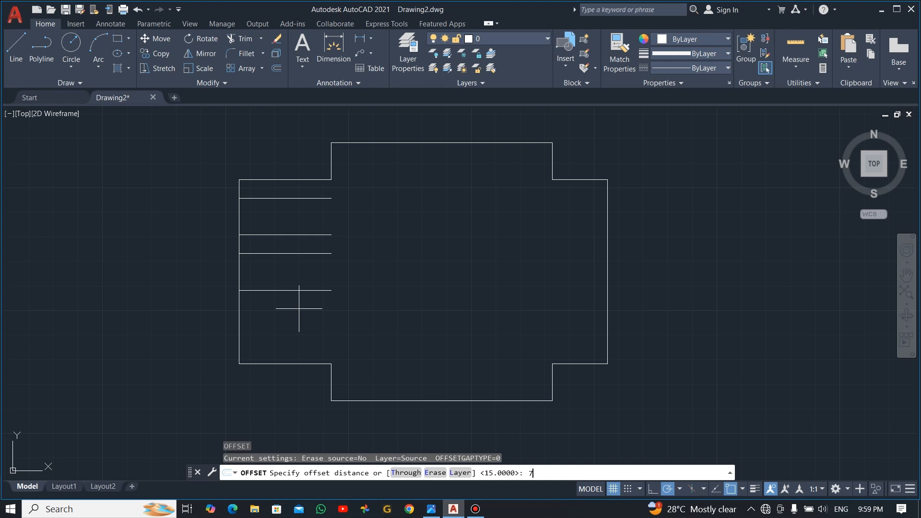
type("5")
key("Return")
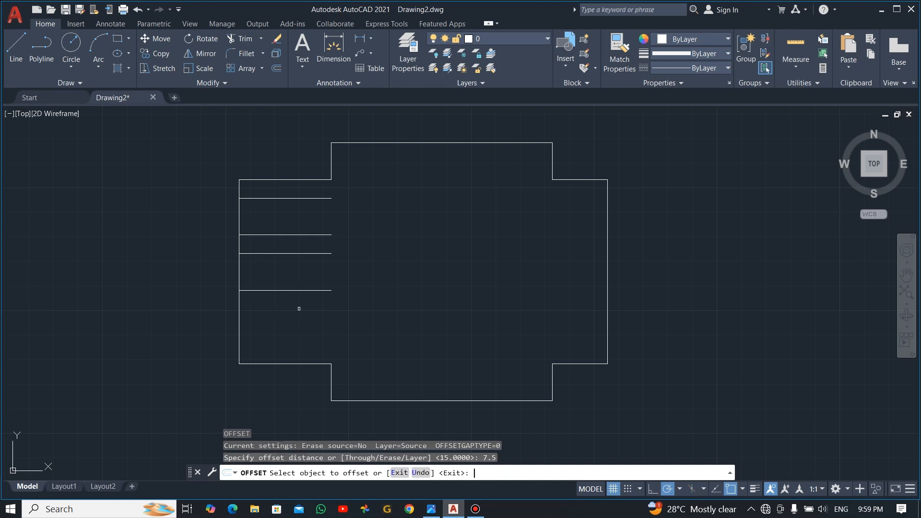
left_click(278, 290)
left_click(283, 331)
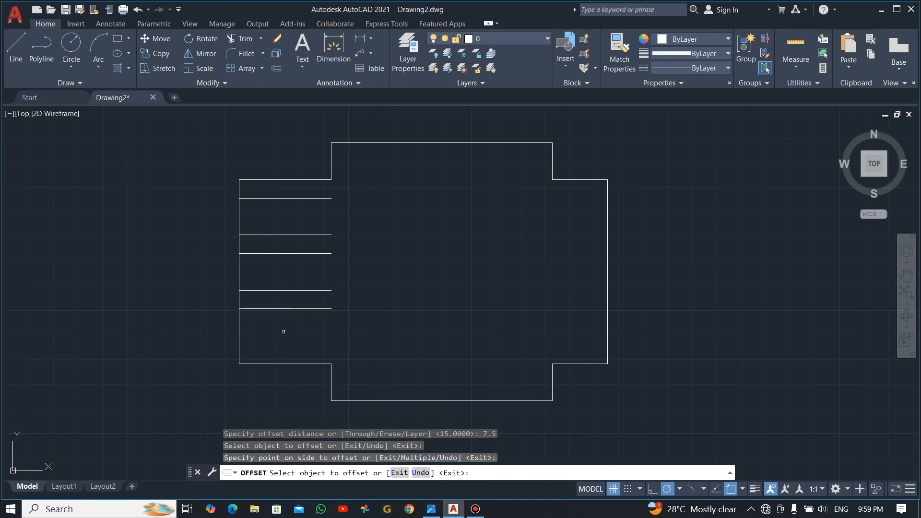
key("Escape")
Step: Offset the lowest short line 15 units down to finish the third slot band
type("O")
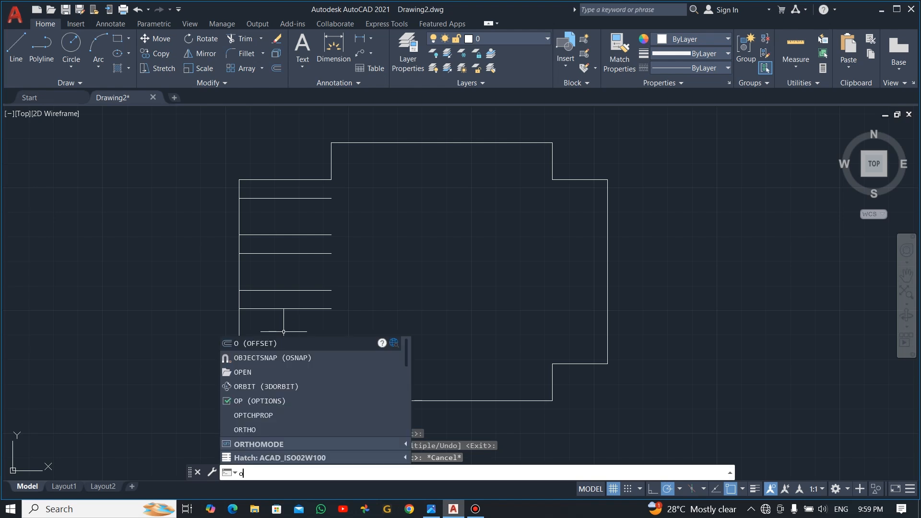
key("Return")
type("15")
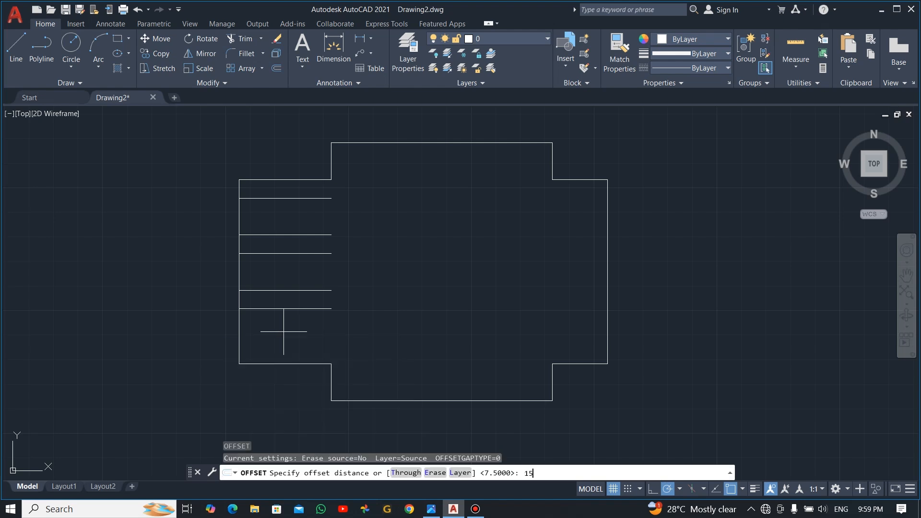
key("Return")
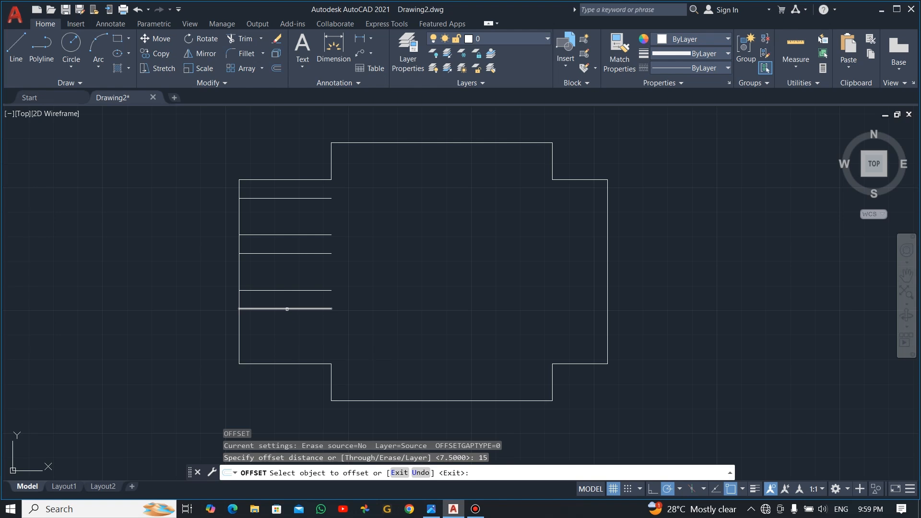
left_click(285, 309)
left_click(289, 345)
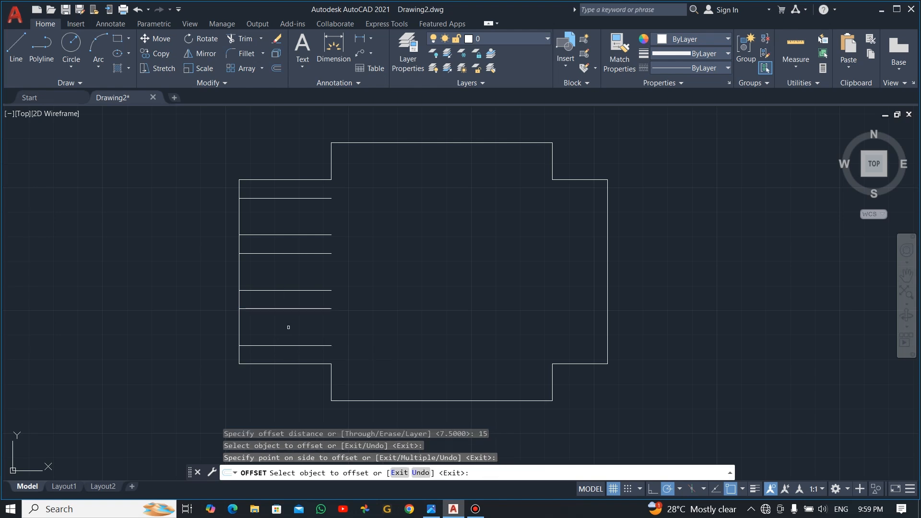
key("Escape")
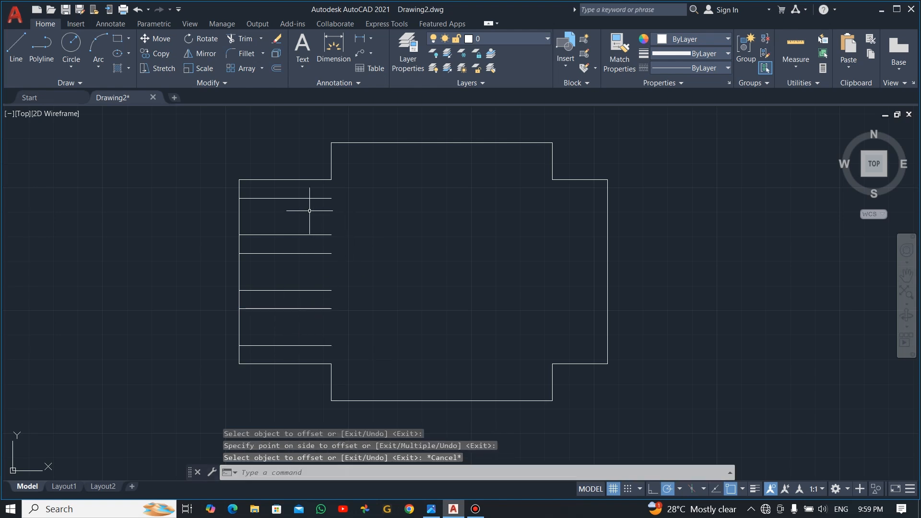
key("alt+Tab")
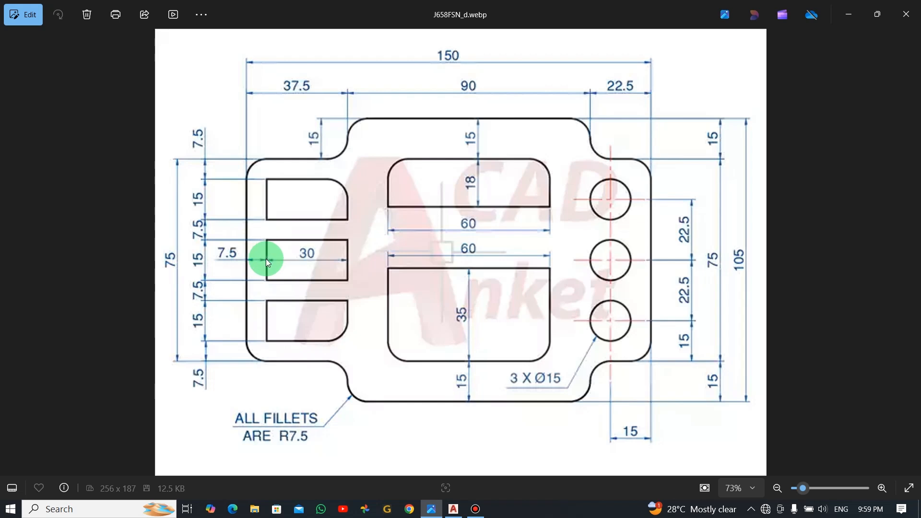
Step: Return to the AutoCAD drawing after checking the reference dimensions
key("alt+Tab")
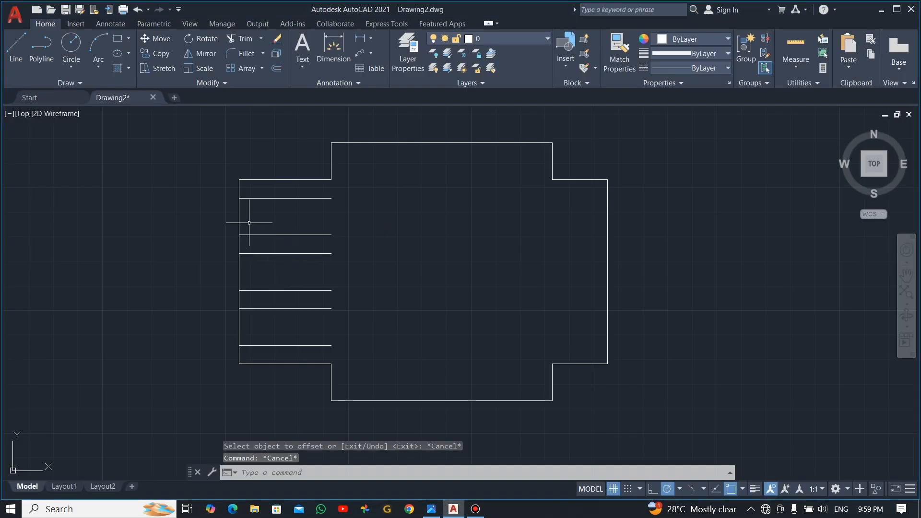
Step: Offset the plate's left vertical edge 7.5 units inward across the short lines
type("o")
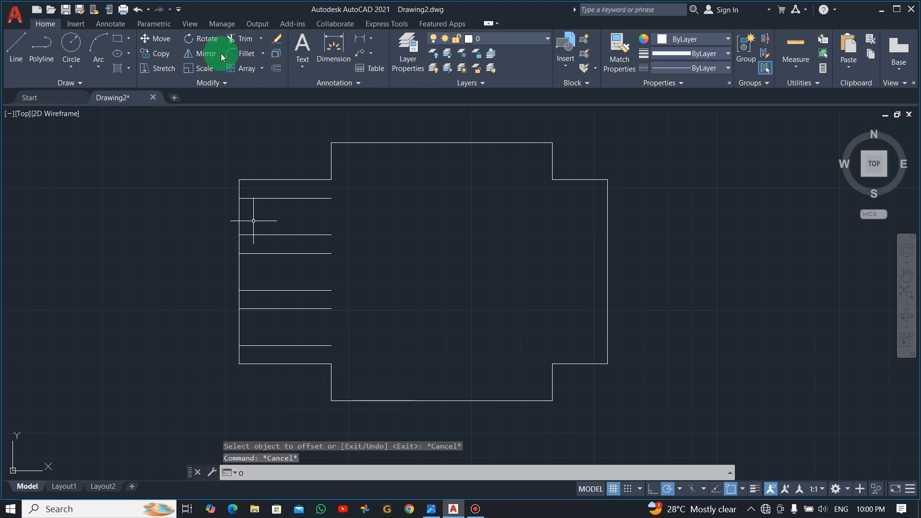
key("Escape")
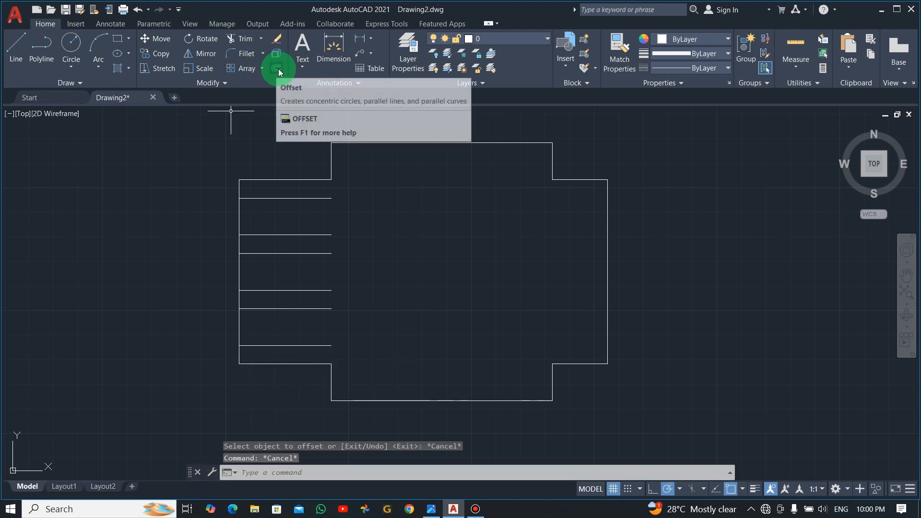
left_click(276, 69)
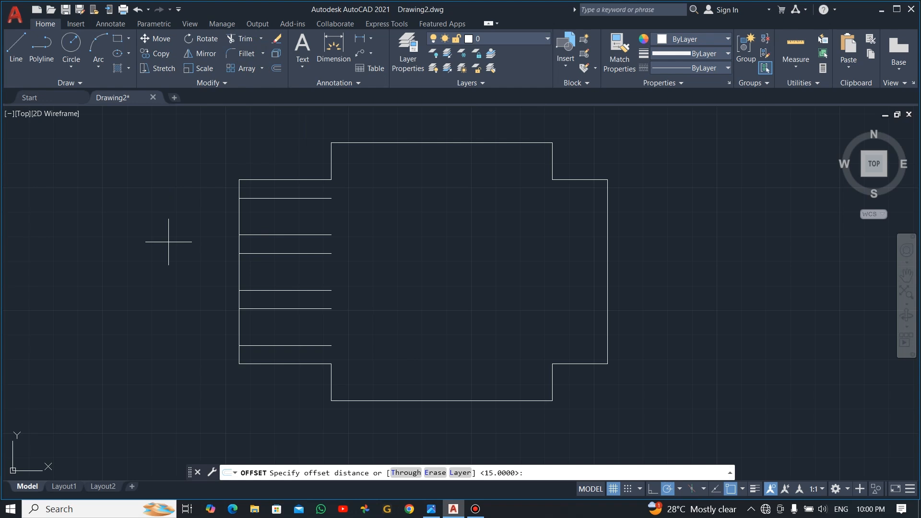
type("7.5")
key("Return")
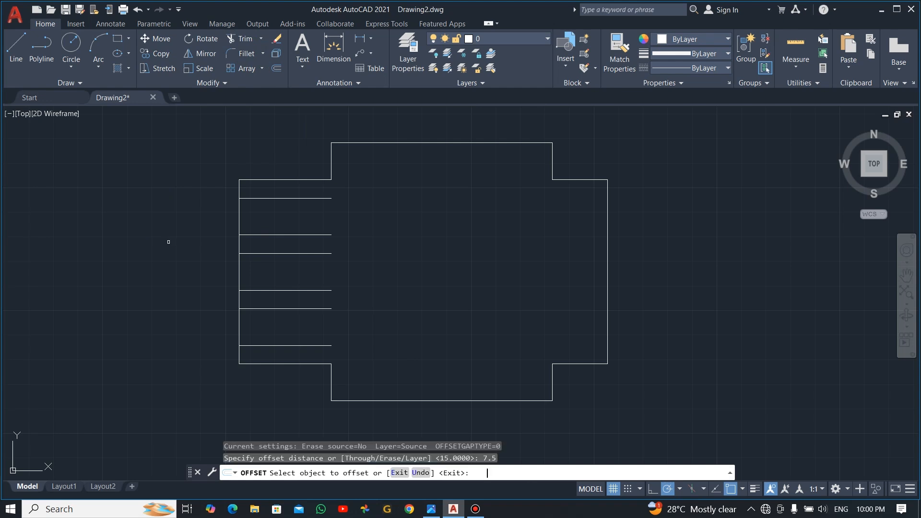
left_click(239, 281)
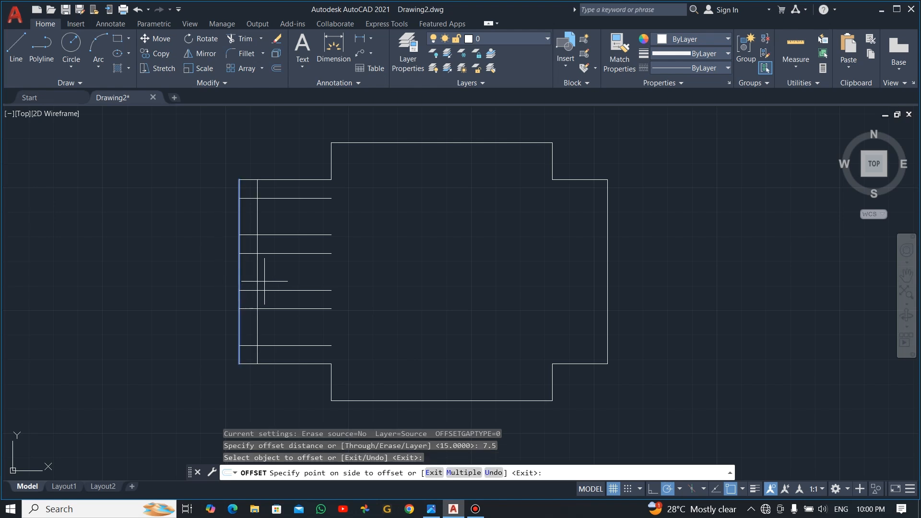
left_click(282, 282)
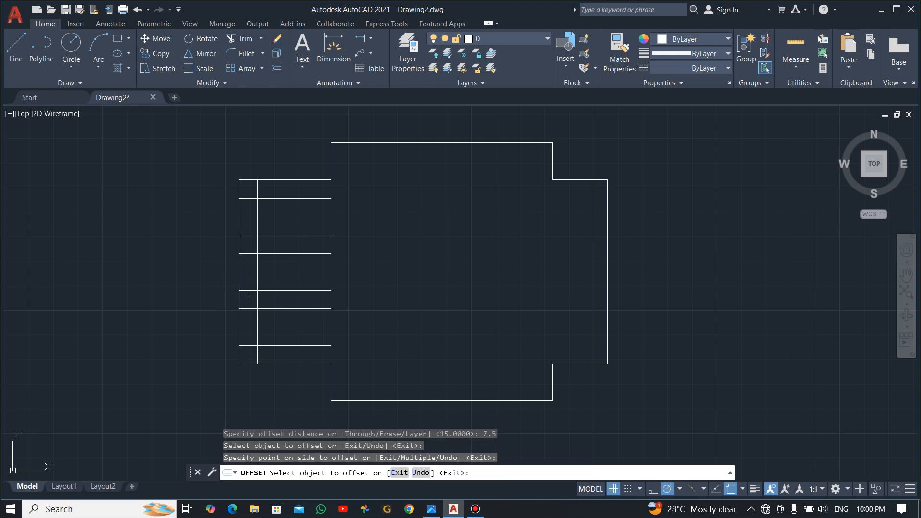
key("Escape")
key("alt+Tab")
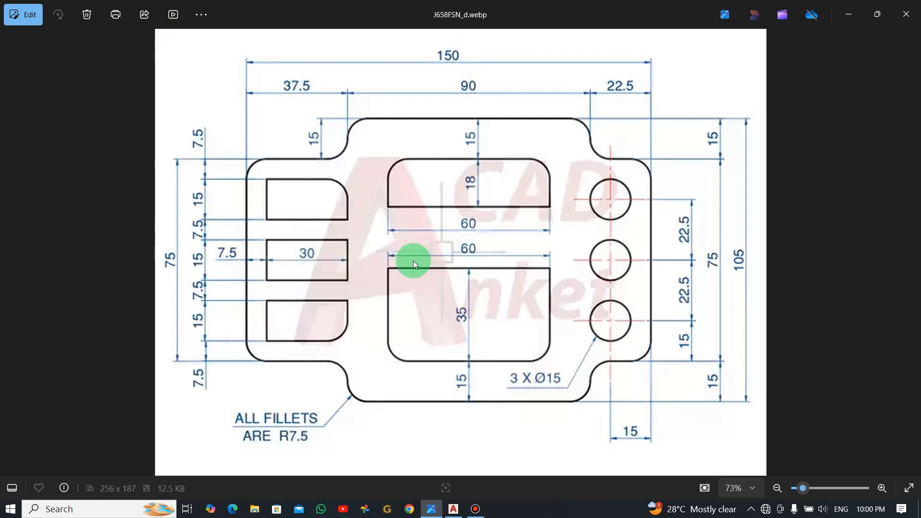
key("alt+Tab")
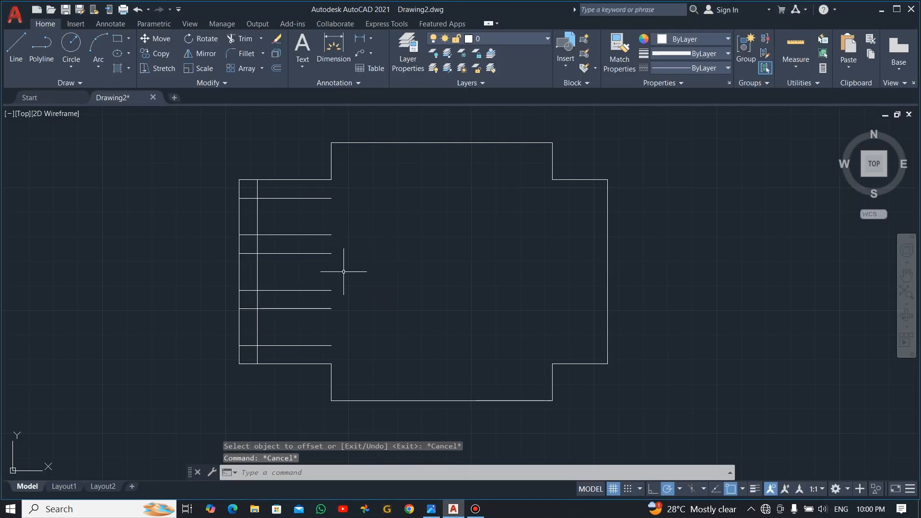
Step: Offset the 7.5 inset vertical line 30 units to the right
left_click(276, 70)
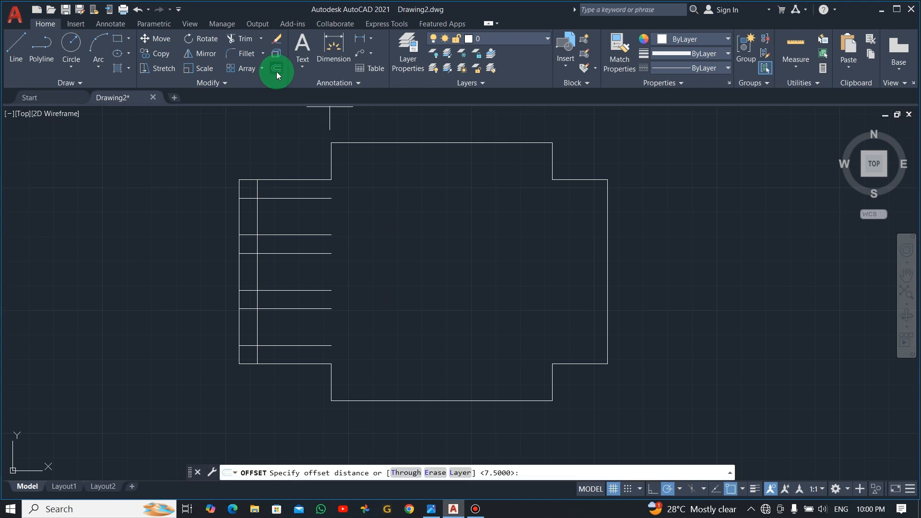
type("30")
key("Return")
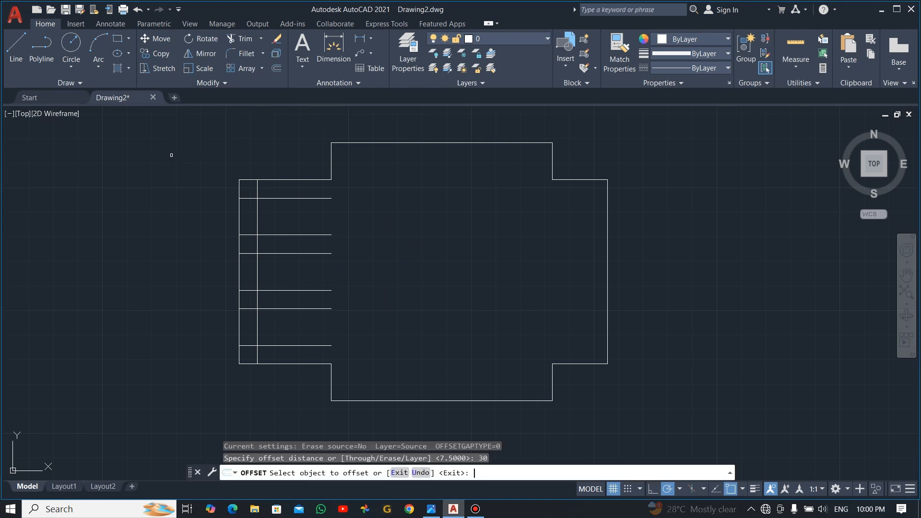
left_click(257, 220)
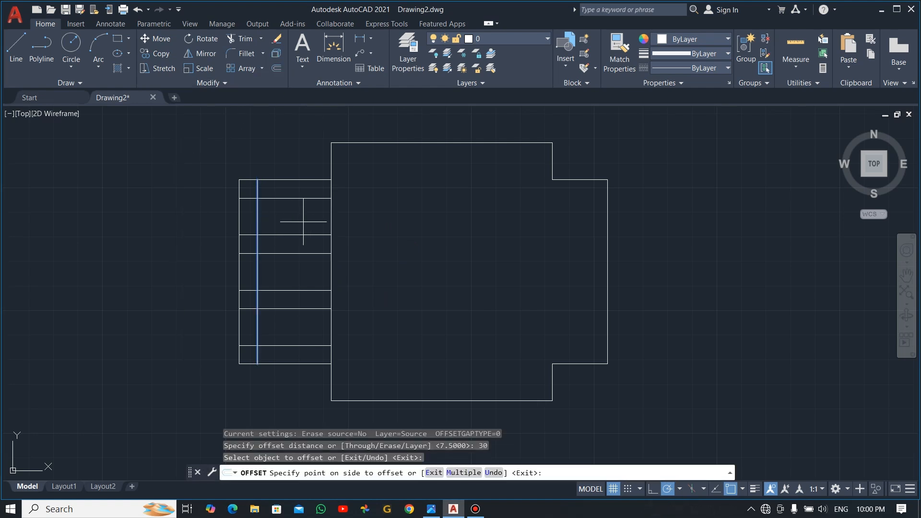
left_click(342, 225)
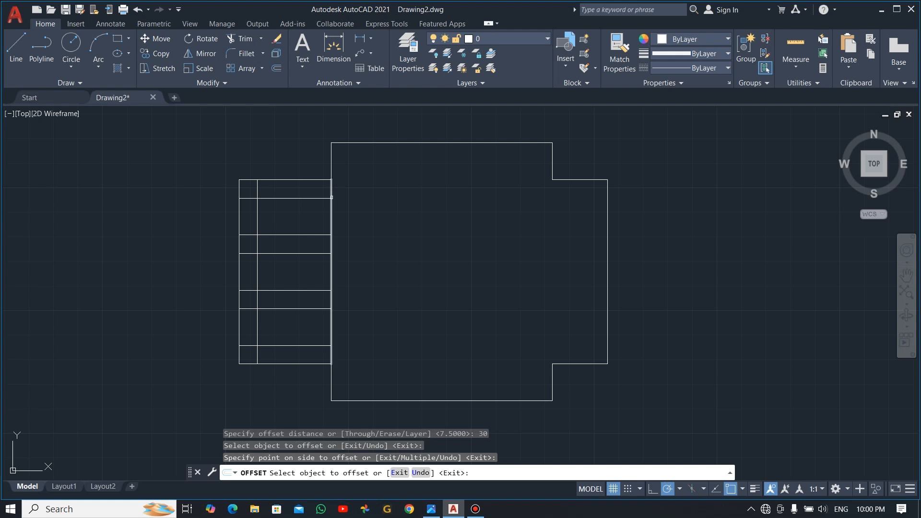
key("Escape")
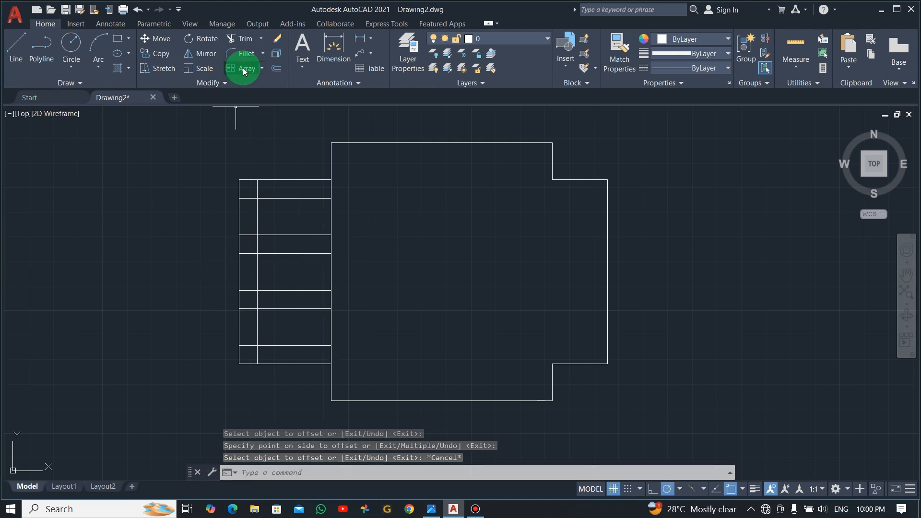
Step: Fence-trim the short lines' ends left of the inset vertical line
type("tr")
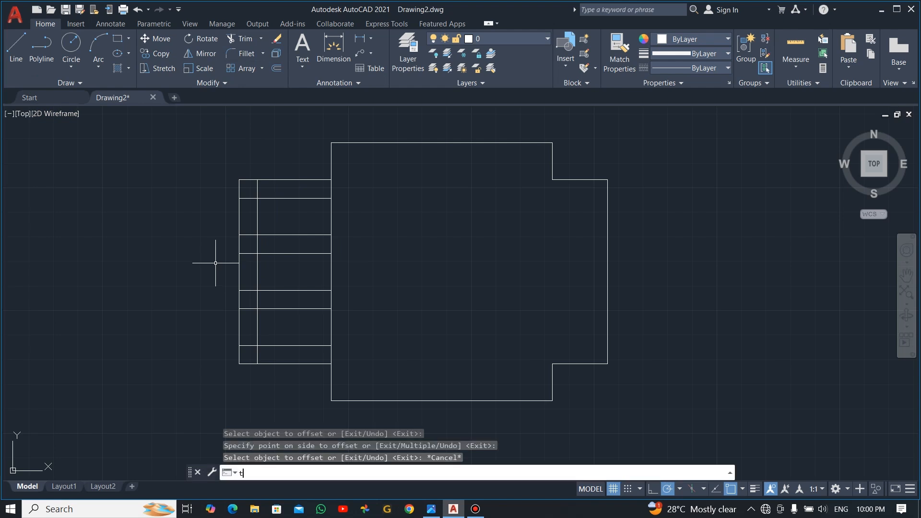
key("Return")
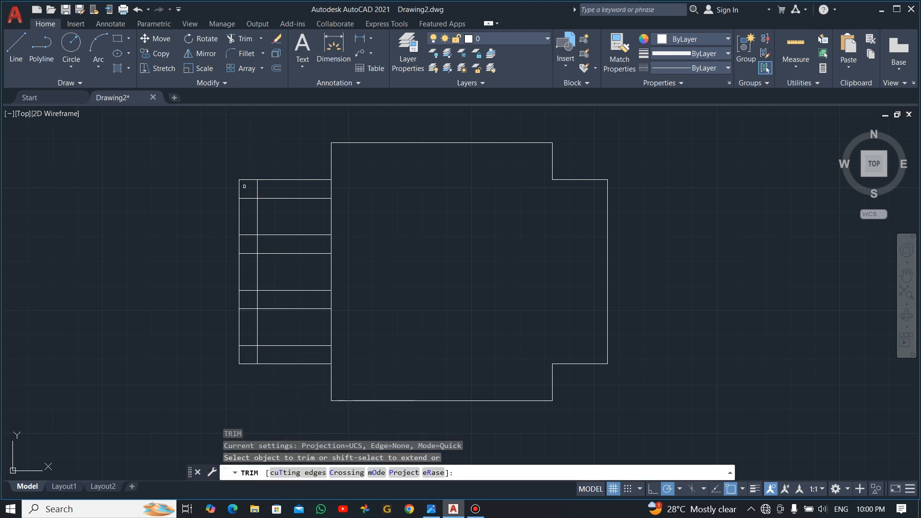
left_click_drag(244, 186, 247, 218)
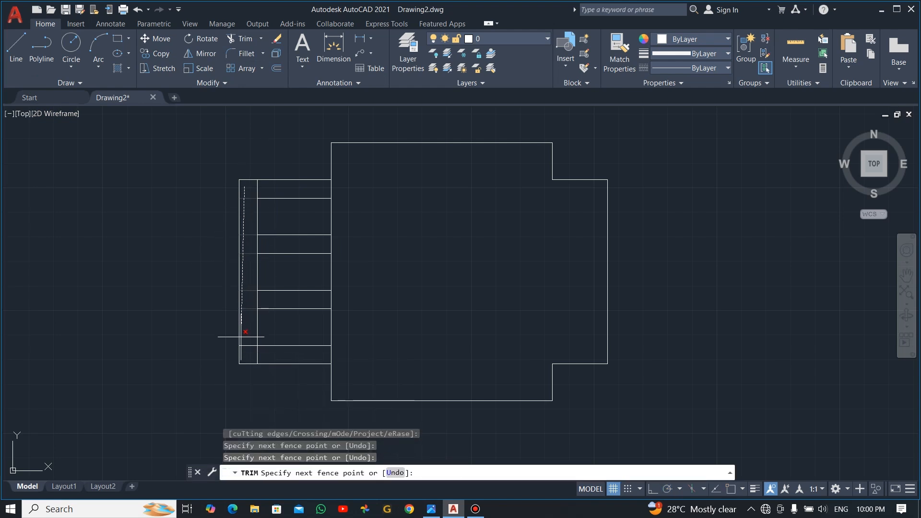
left_click(245, 356)
key("Return")
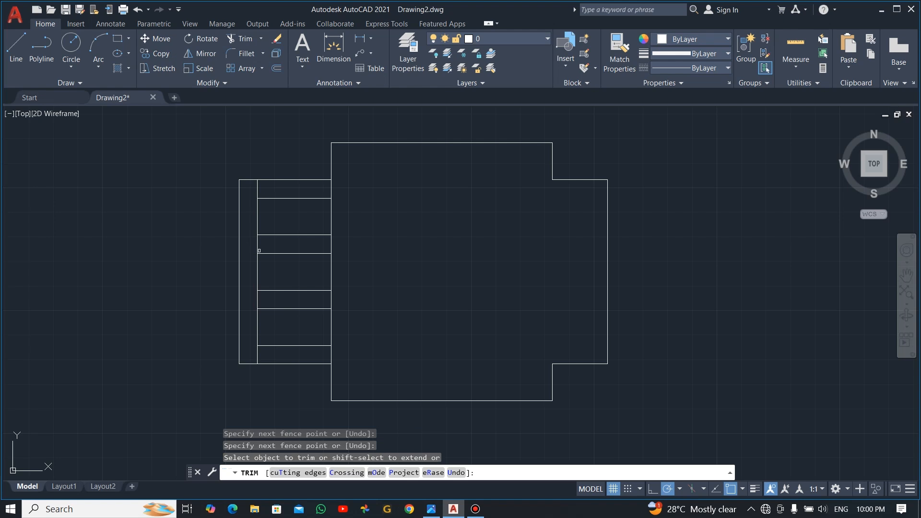
Step: Trim the vertical pieces between slots and below the lower slot, then enable polar tracking and object snap
left_click_drag(249, 244, 273, 247)
left_click_drag(247, 302, 262, 291)
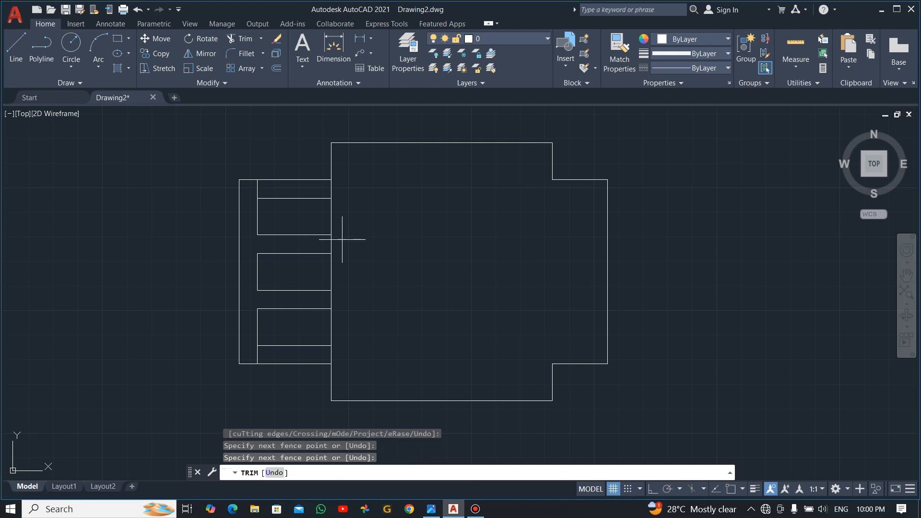
left_click_drag(339, 240, 314, 248)
left_click_drag(338, 303, 324, 299)
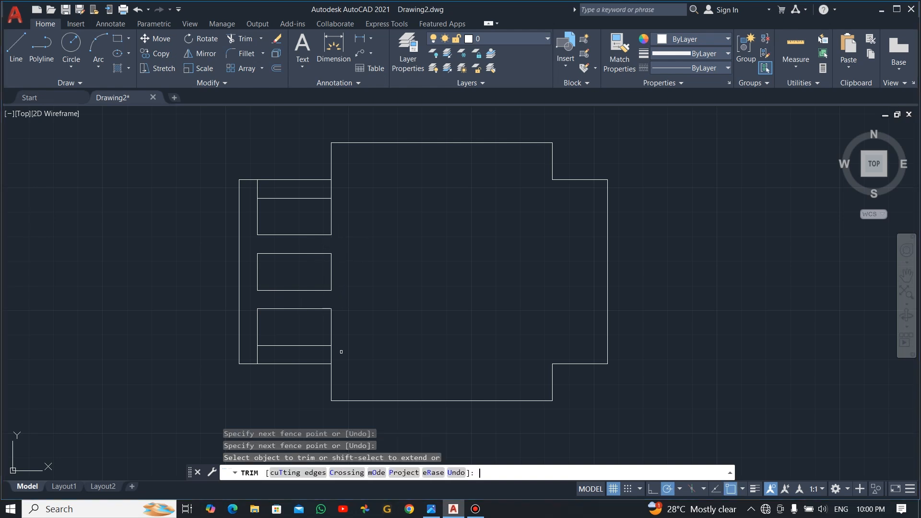
key("super+Tab")
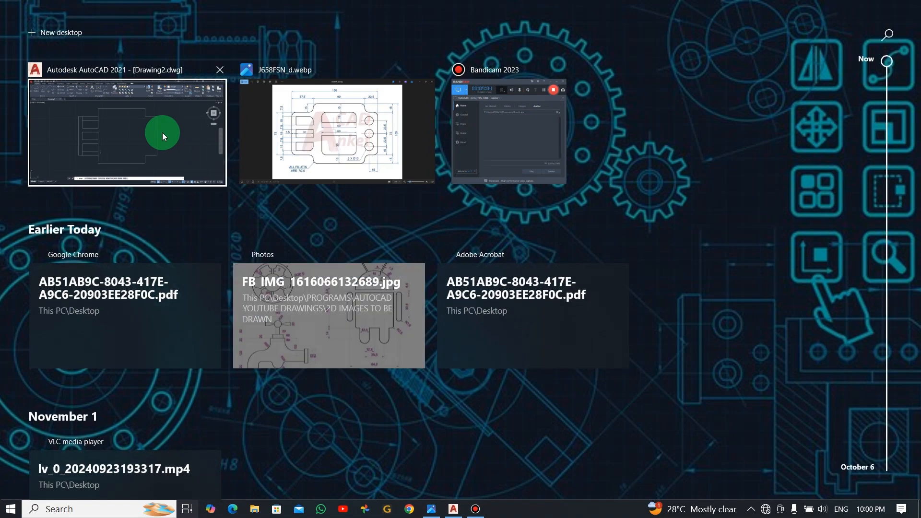
left_click(162, 132)
key("alt+Tab")
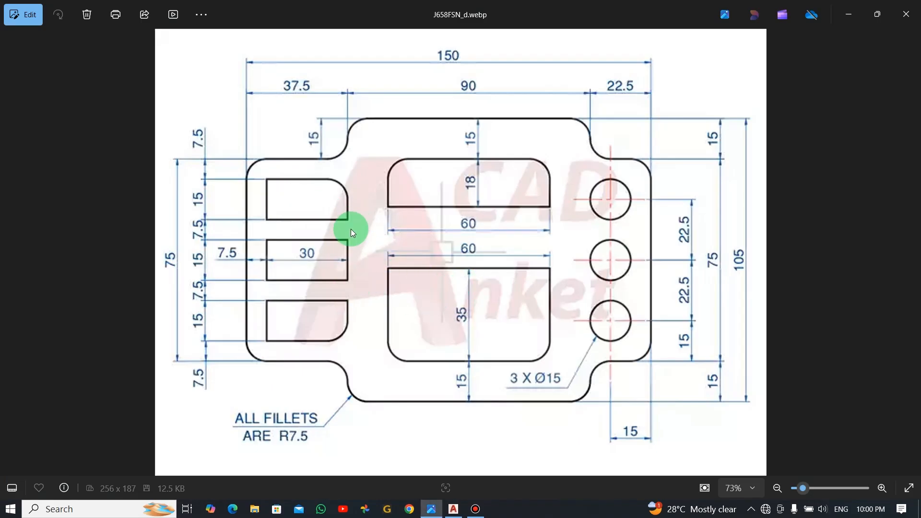
key("alt+Tab")
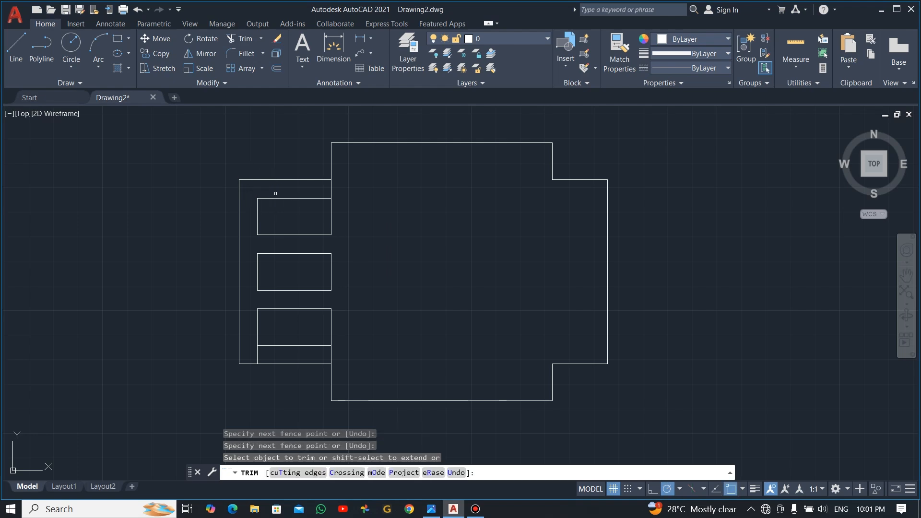
key("alt+Tab")
key("alt+Tab")
left_click(259, 354)
key("Escape")
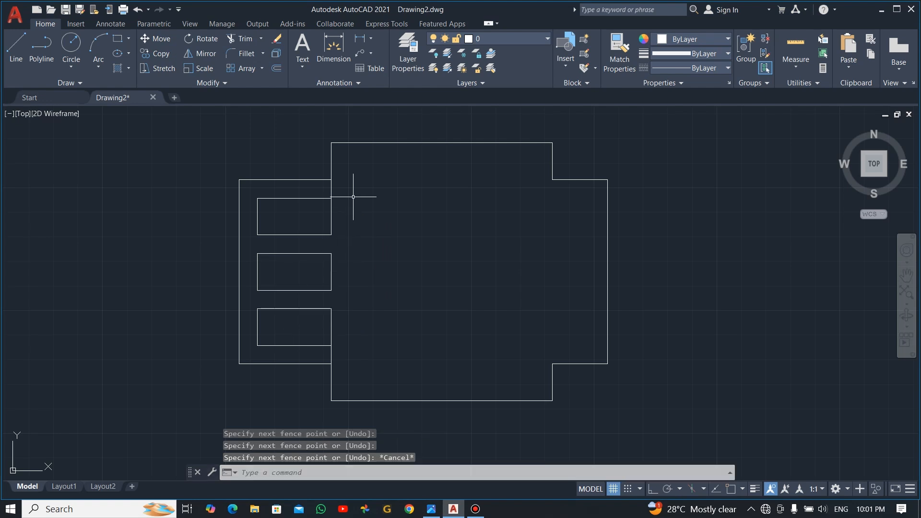
key("F10")
key("F3")
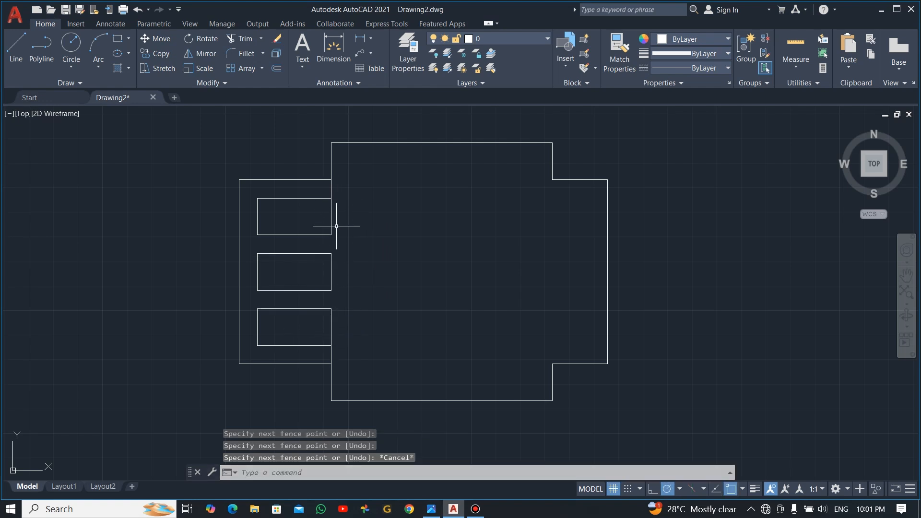
key("alt+Tab")
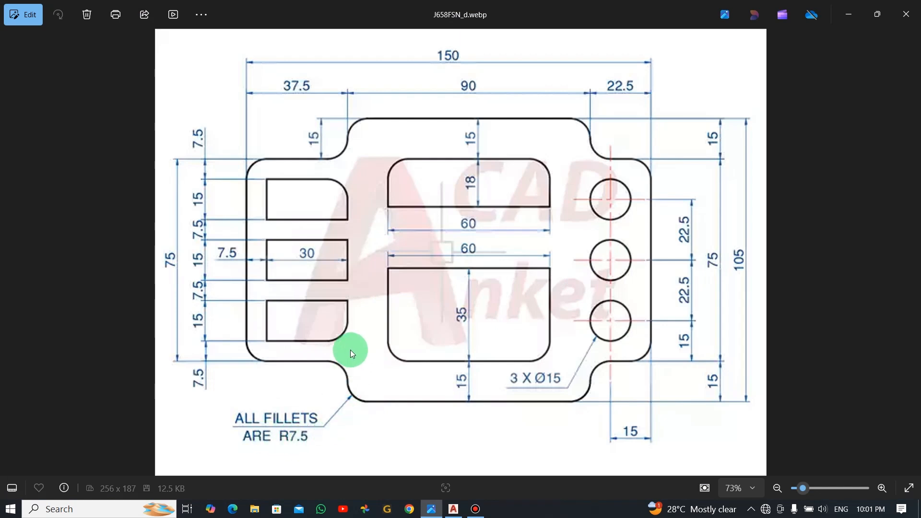
Step: Set fillet radius 7.5; round the top slot's upper-right and bottom slot's lower-right corners
key("alt+Tab")
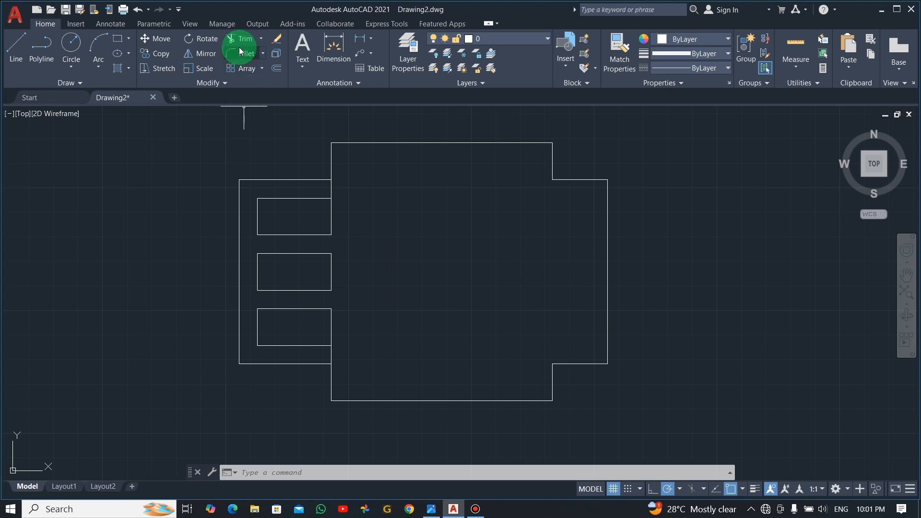
type("f")
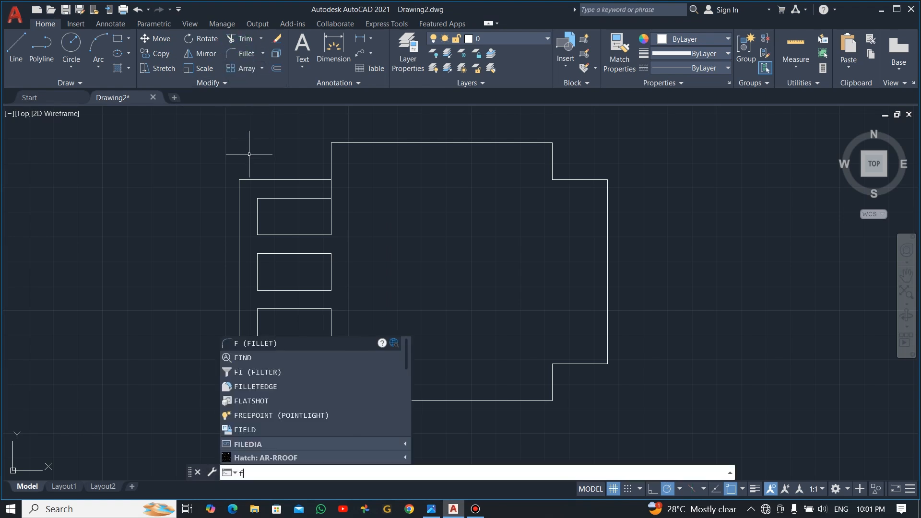
key("Return")
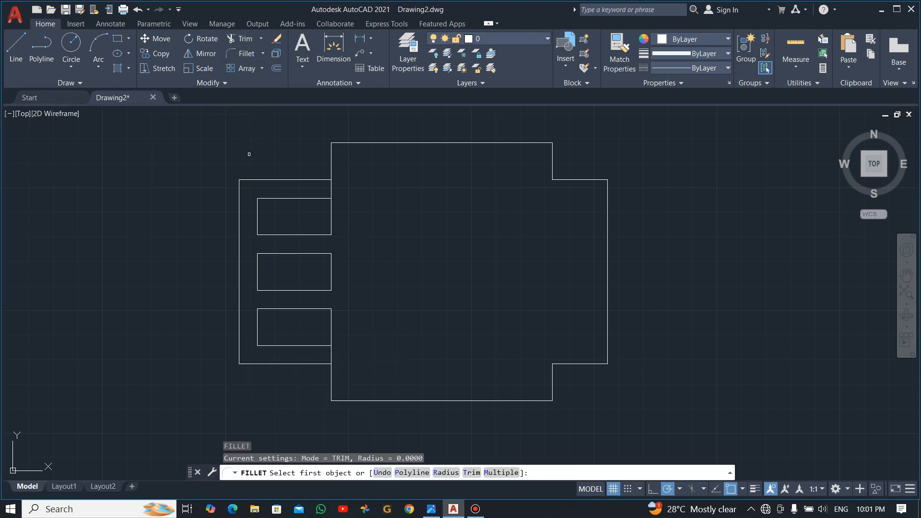
left_click(446, 473)
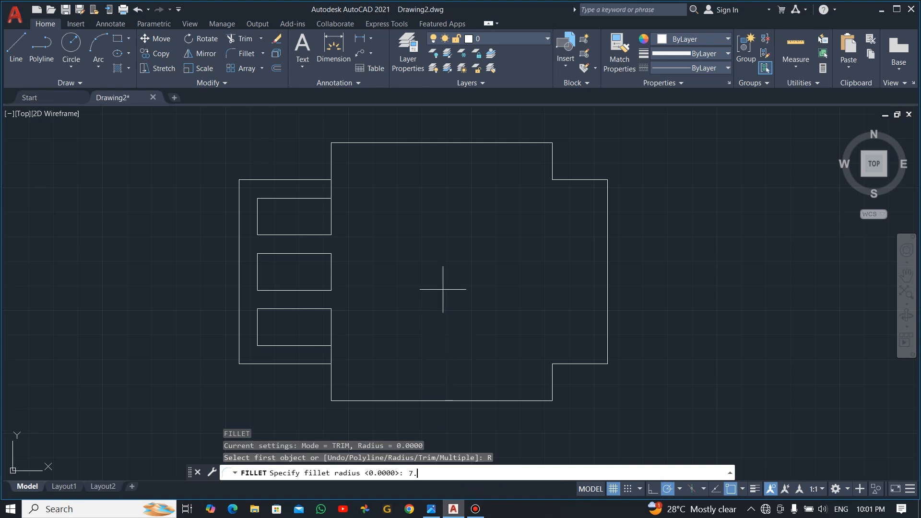
key("Return")
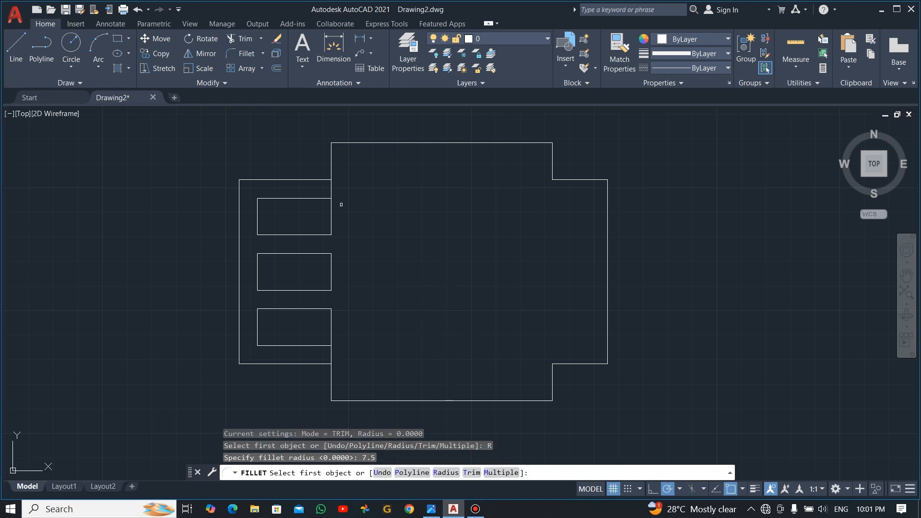
left_click(322, 198)
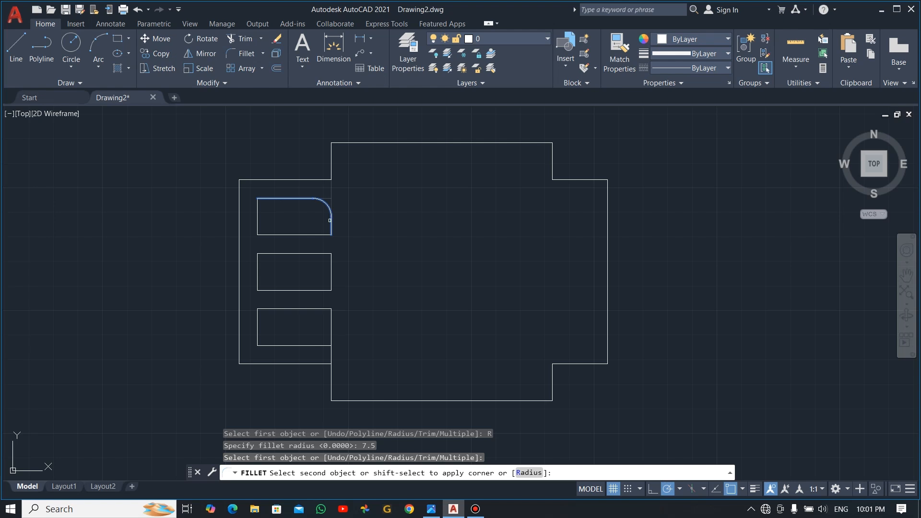
left_click(331, 221)
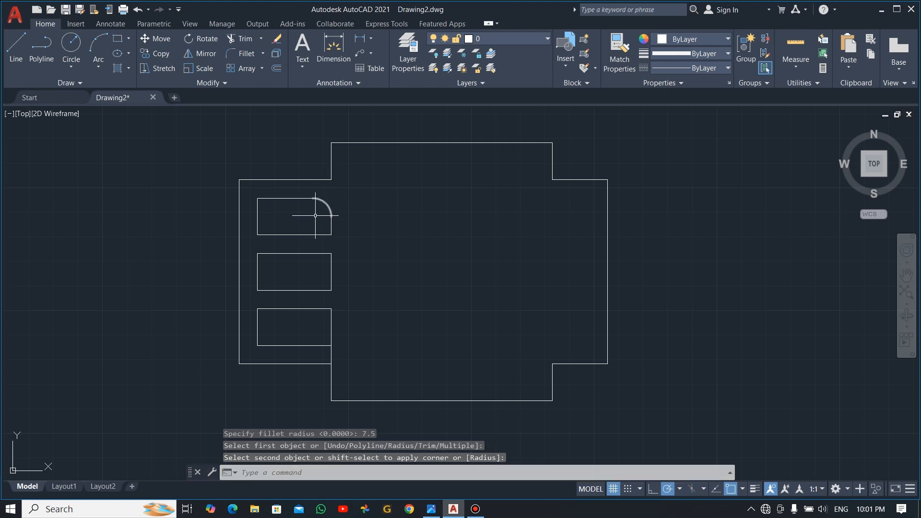
key("Return")
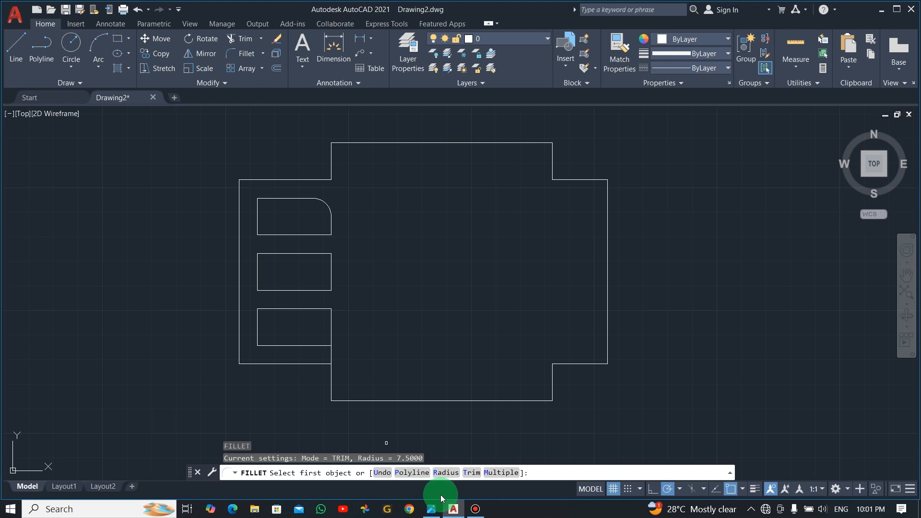
left_click(322, 344)
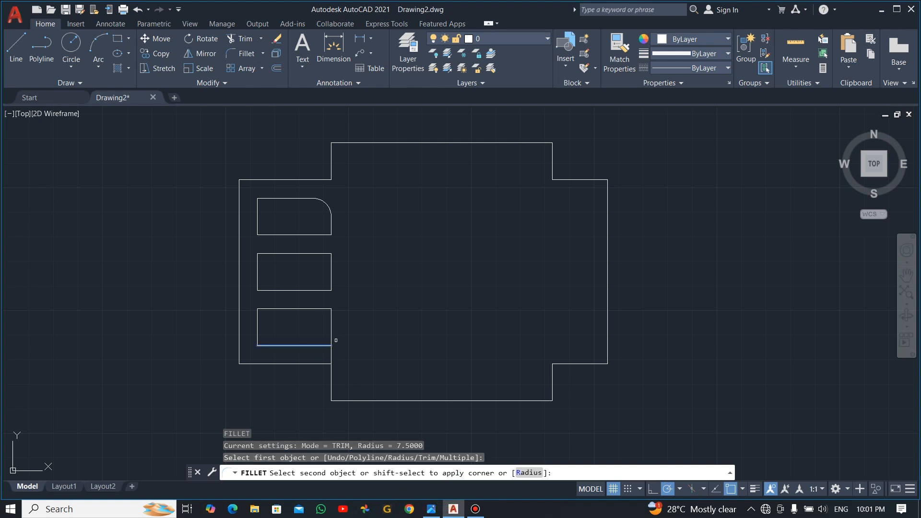
left_click(332, 326)
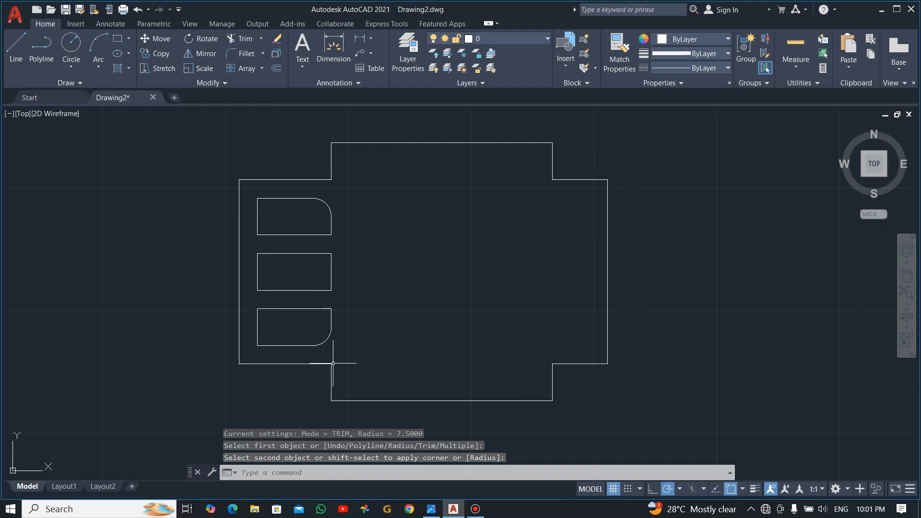
key("alt+Tab")
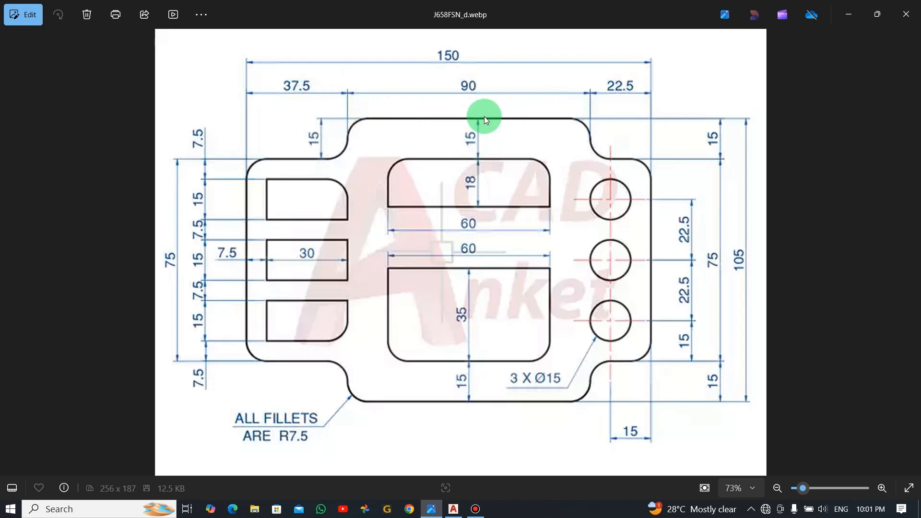
Step: Offset the plate's top edge 15 units downward
key("alt+Tab")
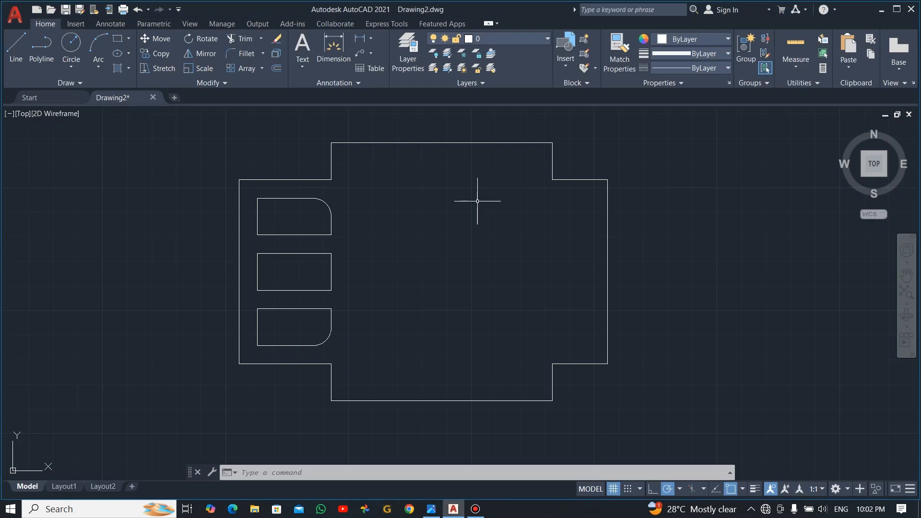
key("Escape")
type("o")
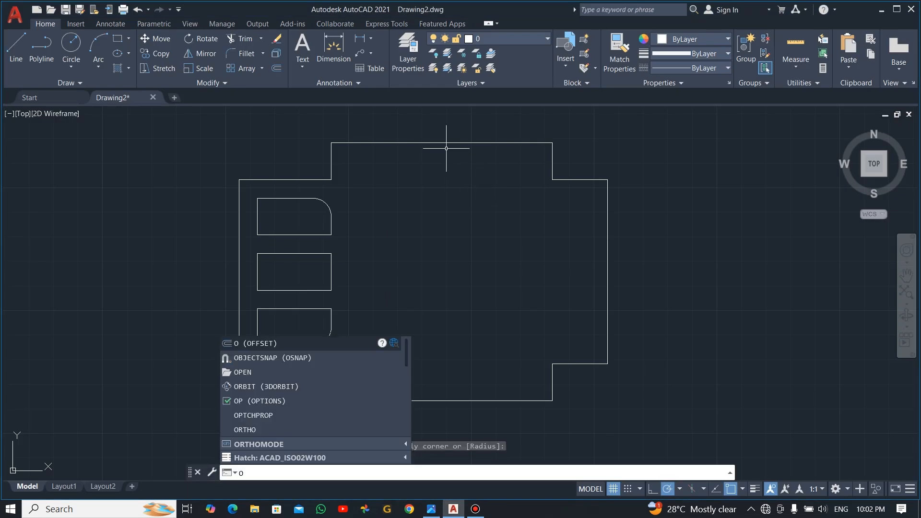
key("Return")
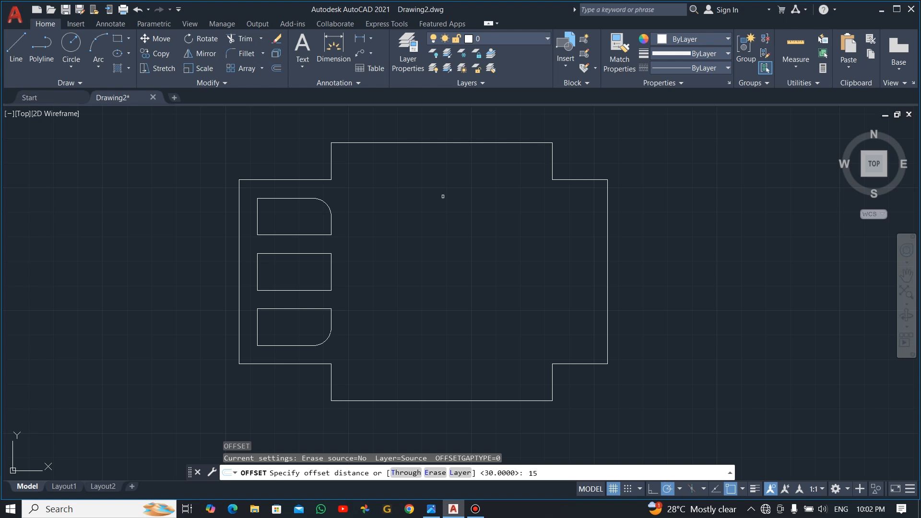
type("15")
key("Return")
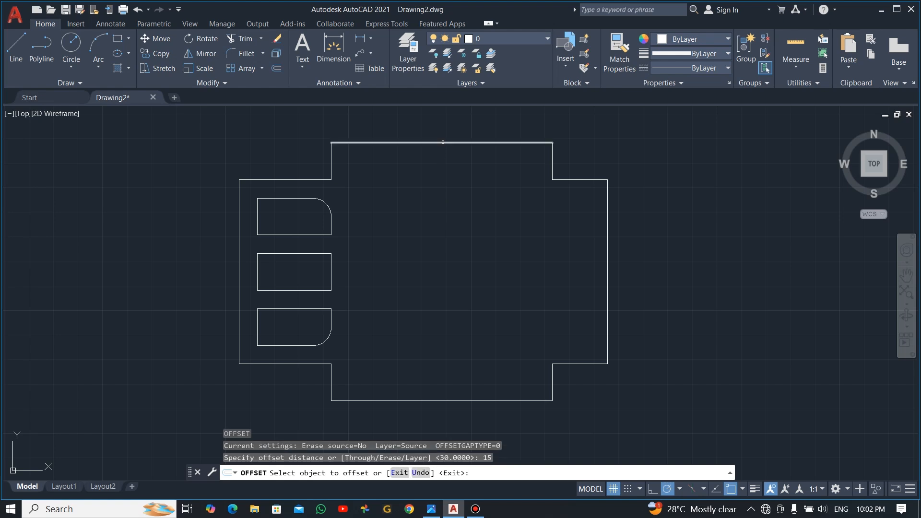
left_click(442, 144)
left_click(435, 193)
Step: Offset the new horizontal line a further 18 units downward
key("alt+Tab")
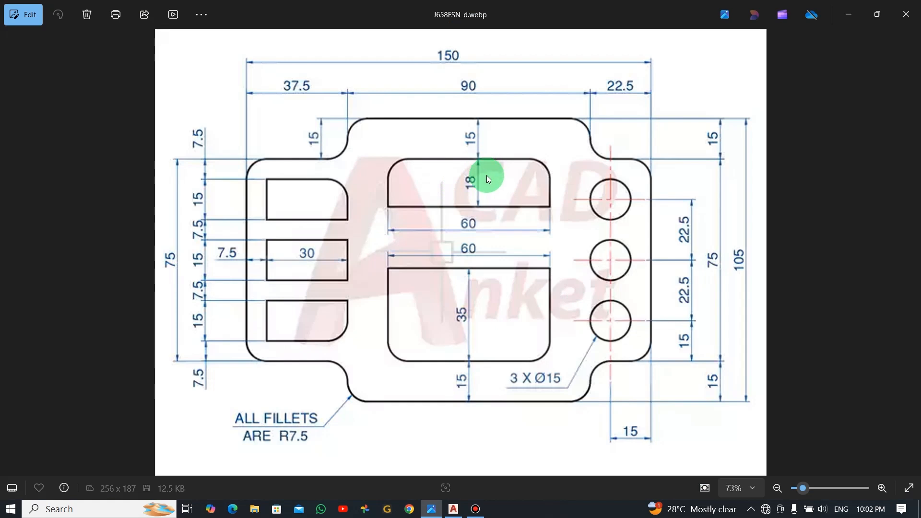
key("alt+Tab")
key("Escape")
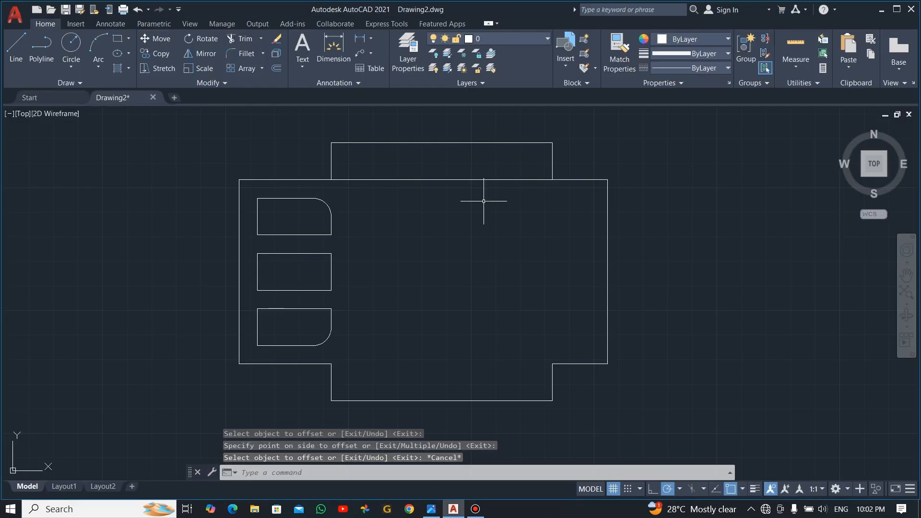
key("Return")
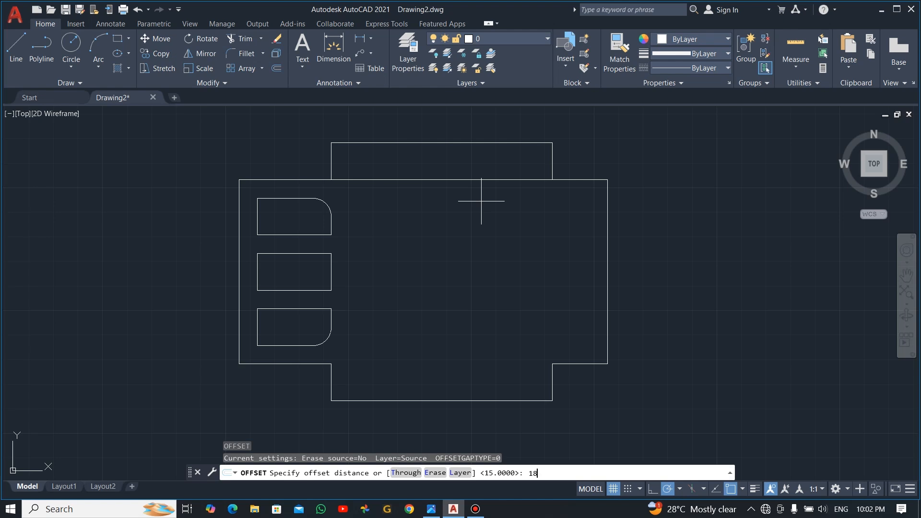
key("Return")
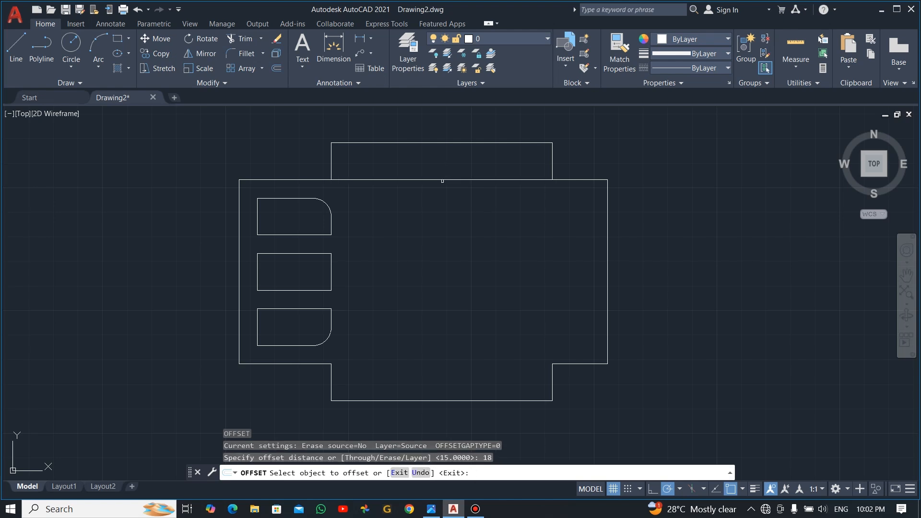
left_click(442, 181)
left_click(452, 233)
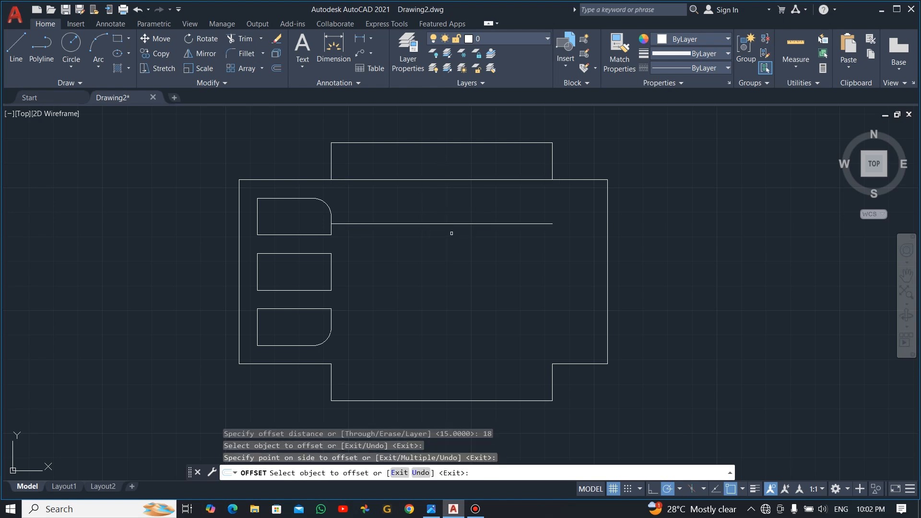
Step: Compare with the reference image, then select the line 15 below the top edge
key("alt+Tab")
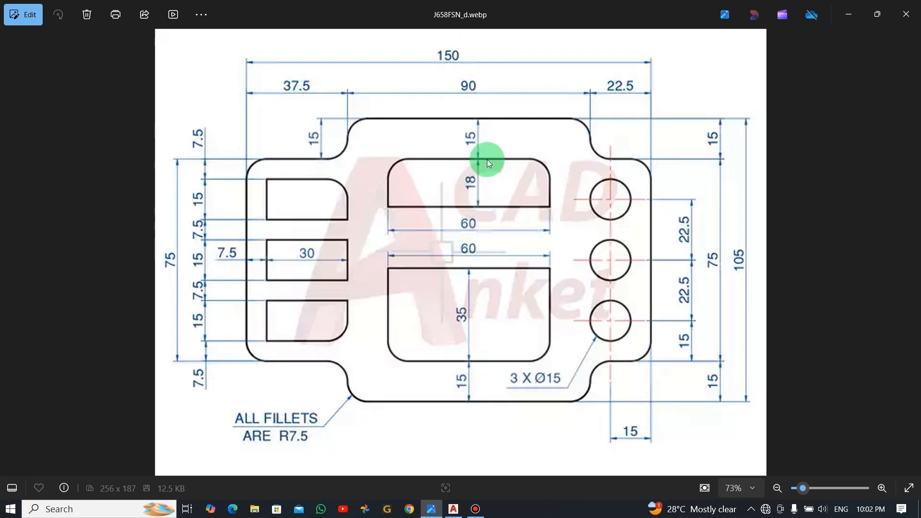
key("alt+Tab")
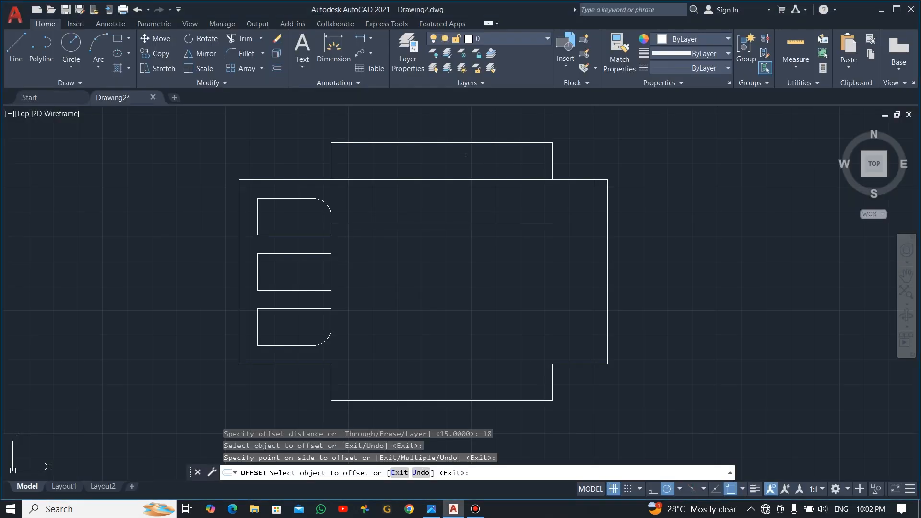
key("Escape")
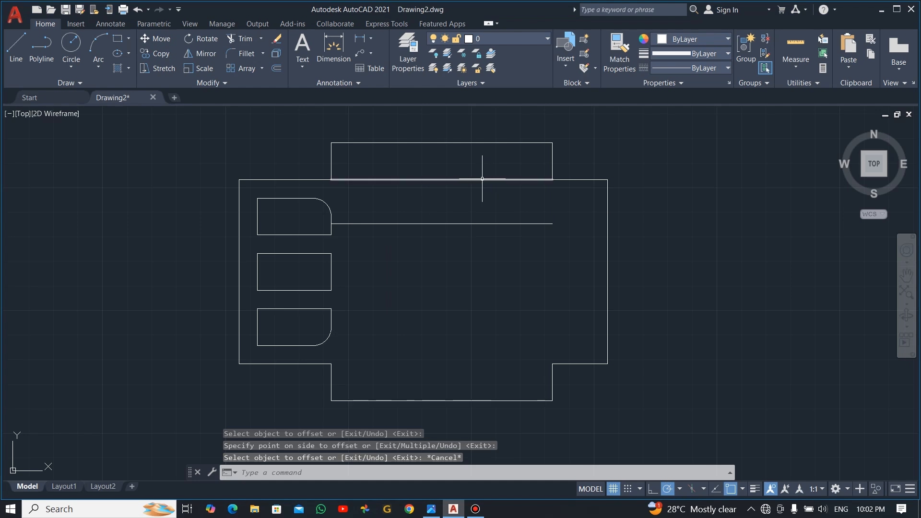
key("alt+Tab")
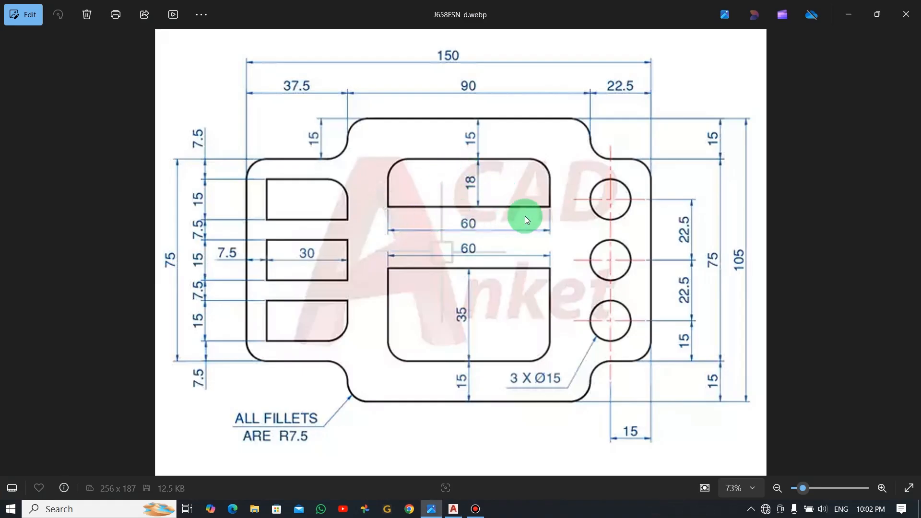
key("alt+Tab")
key("Escape")
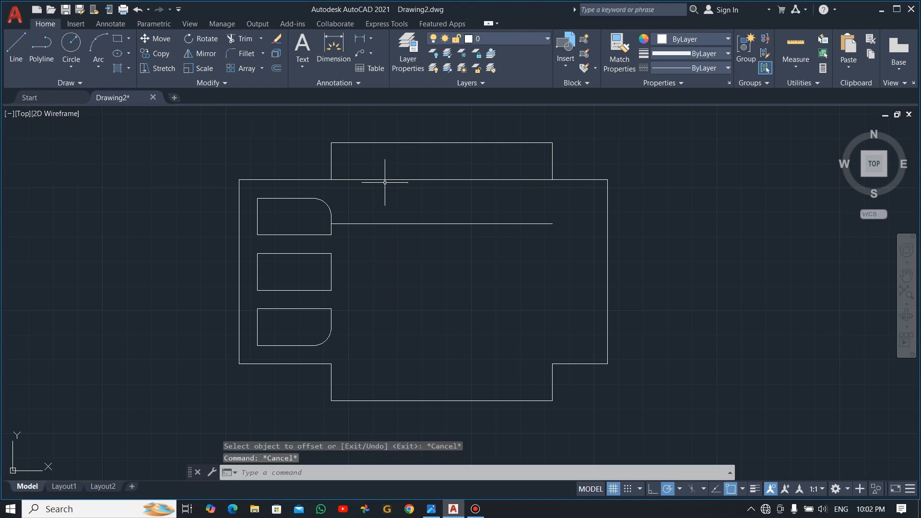
left_click(376, 180)
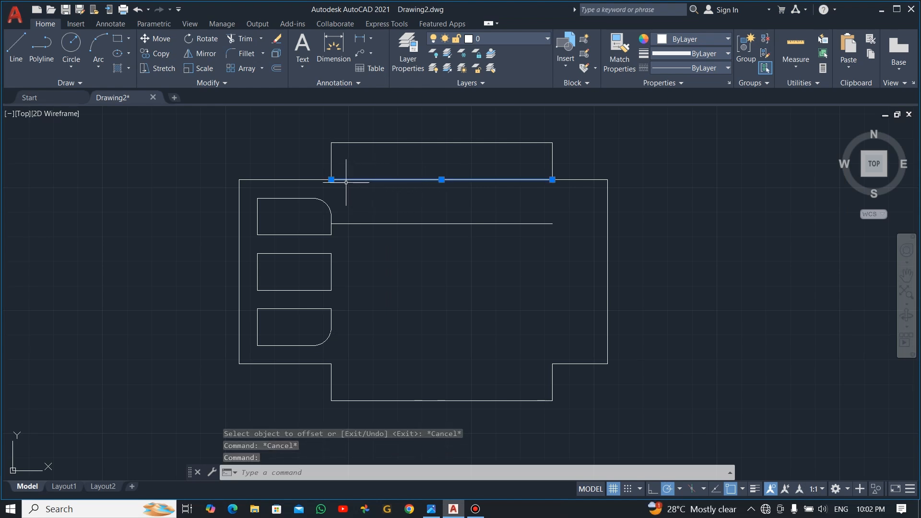
Step: Shorten the upper inner horizontal line by 30 units at its left end
left_click(331, 179)
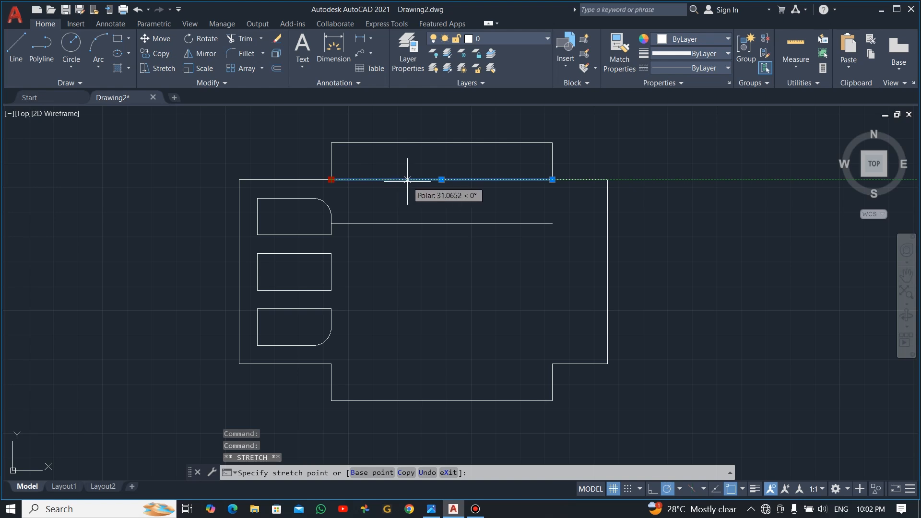
type("30")
right_click(402, 180)
left_click(456, 200)
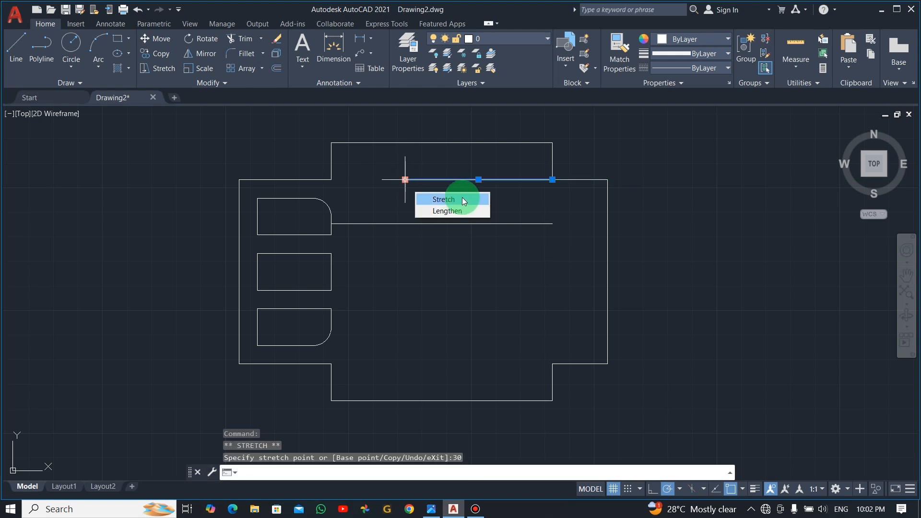
key("Escape")
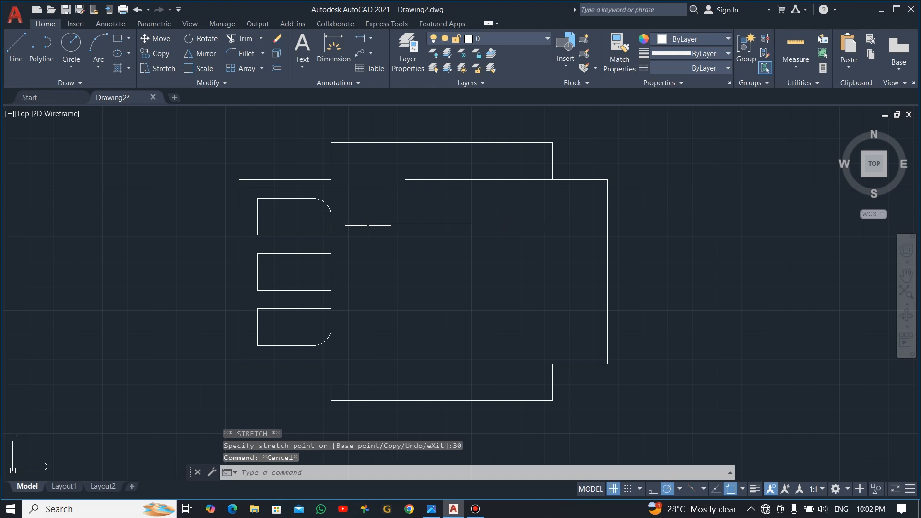
Step: Shorten the lower inner line 30 at its left end and begin a linear dimension on it
left_click(371, 223)
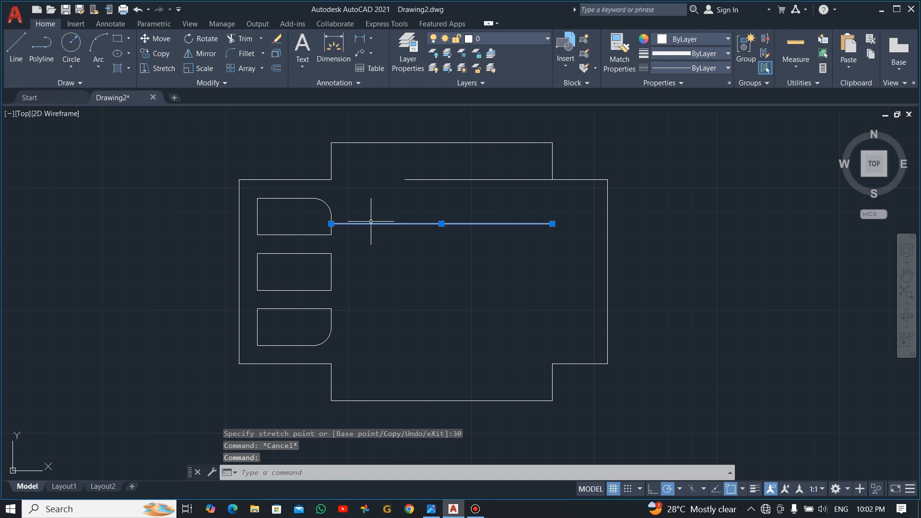
left_click(331, 224)
type("3")
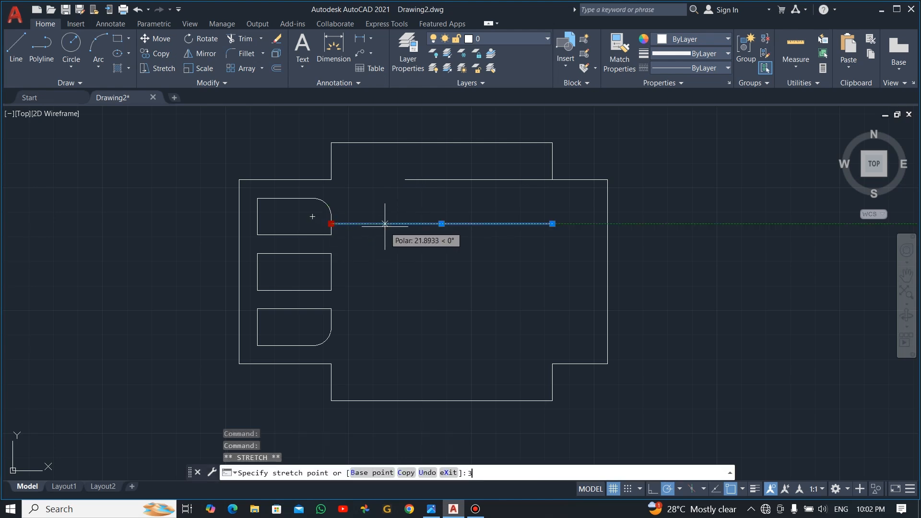
type("0")
key("Return")
key("Escape")
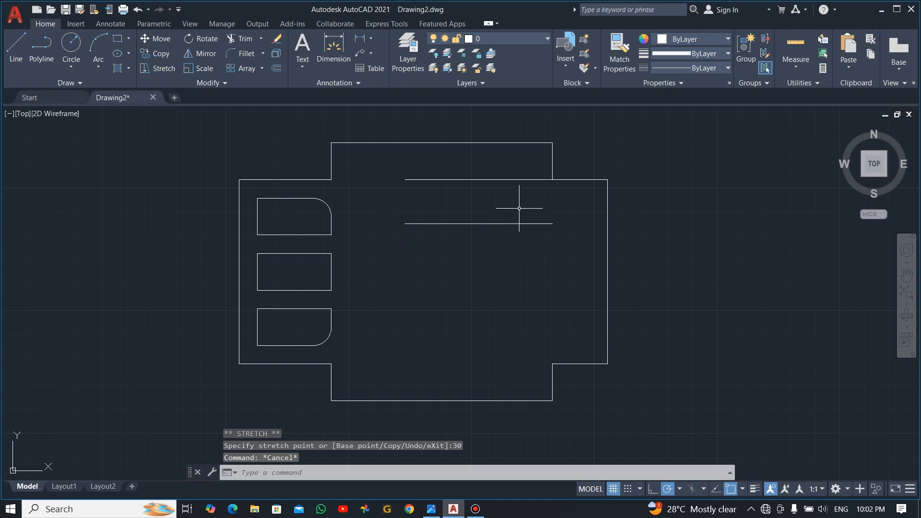
left_click(359, 38)
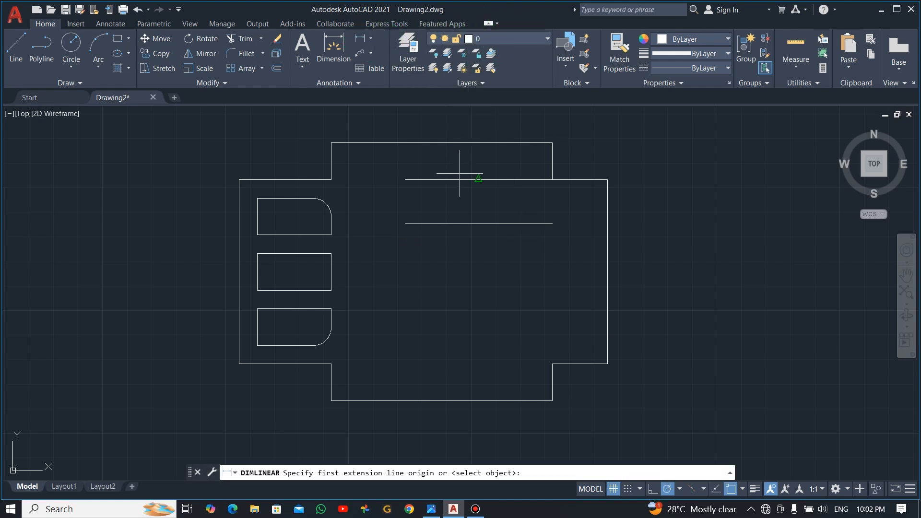
left_click(405, 223)
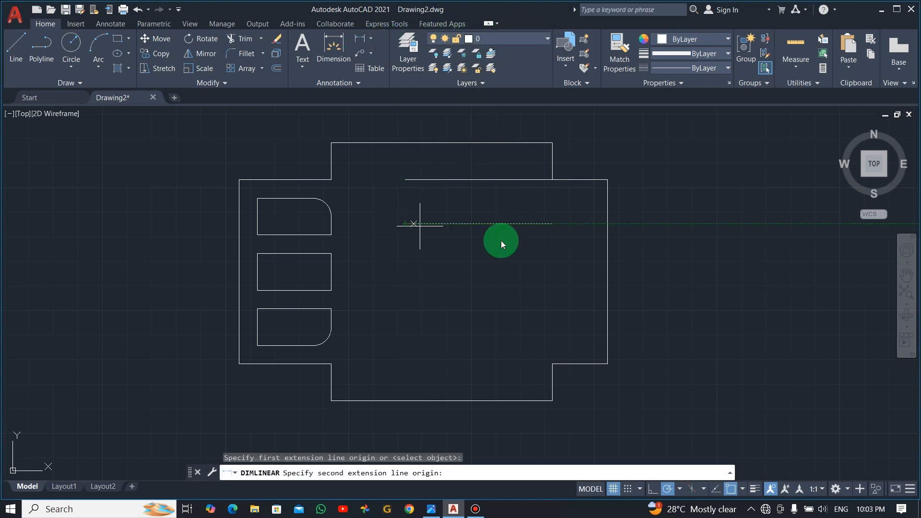
Step: Drop the dimension and draw a vertical line from the top edge's midpoint to the upper line
left_click(552, 224)
key("Escape")
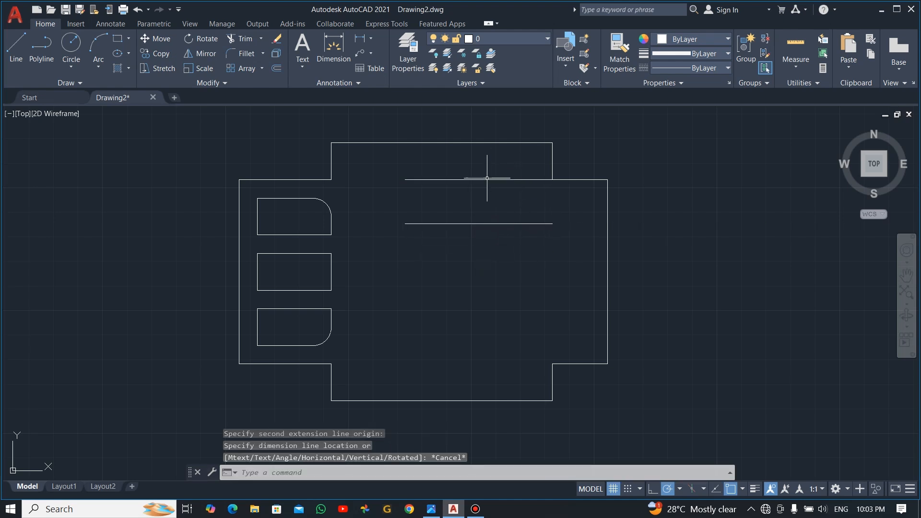
type("l")
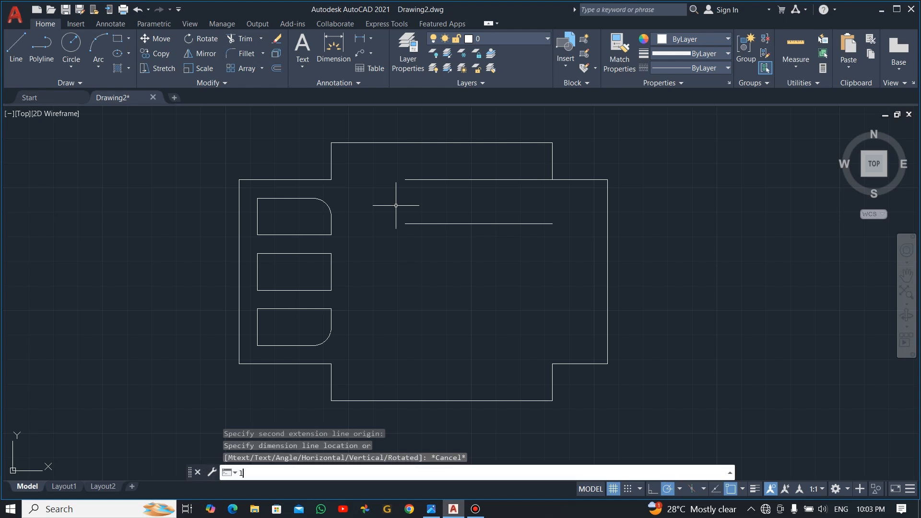
key("Return")
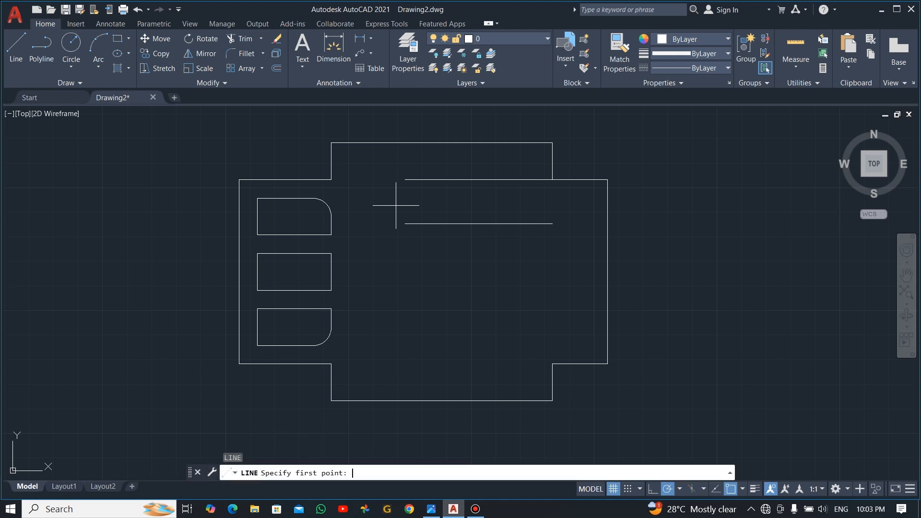
left_click(441, 142)
left_click(441, 179)
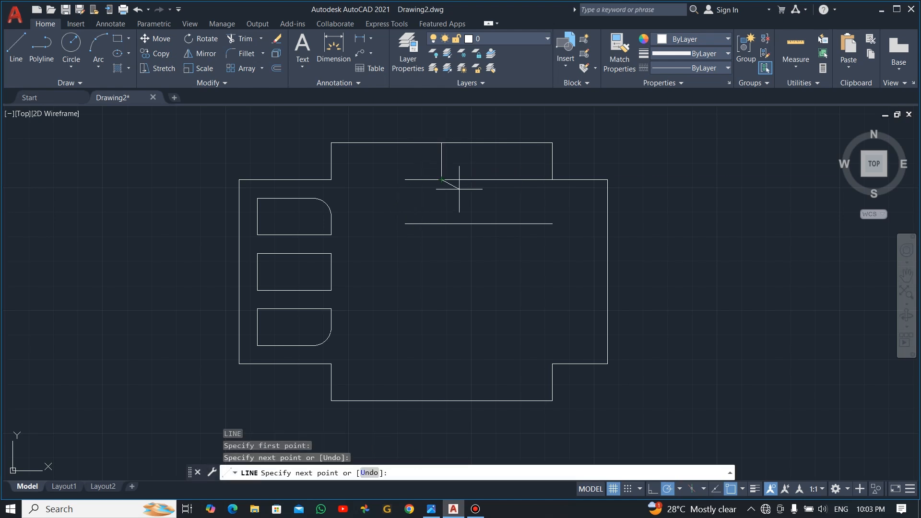
key("Escape")
Step: Move the upper and lower horizontal lines so their midpoints centre on the vertical line
left_click_drag(501, 191, 489, 167)
type("m")
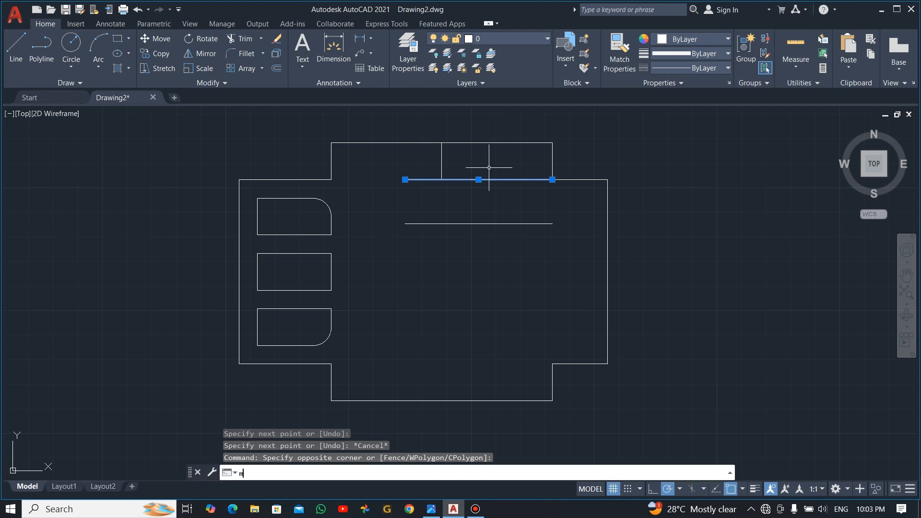
key("Return")
left_click(478, 179)
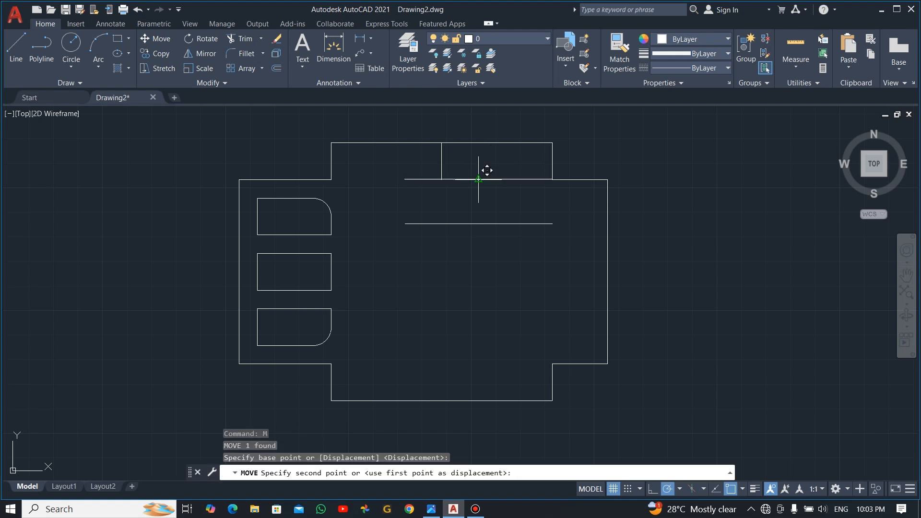
left_click(441, 179)
key("Escape")
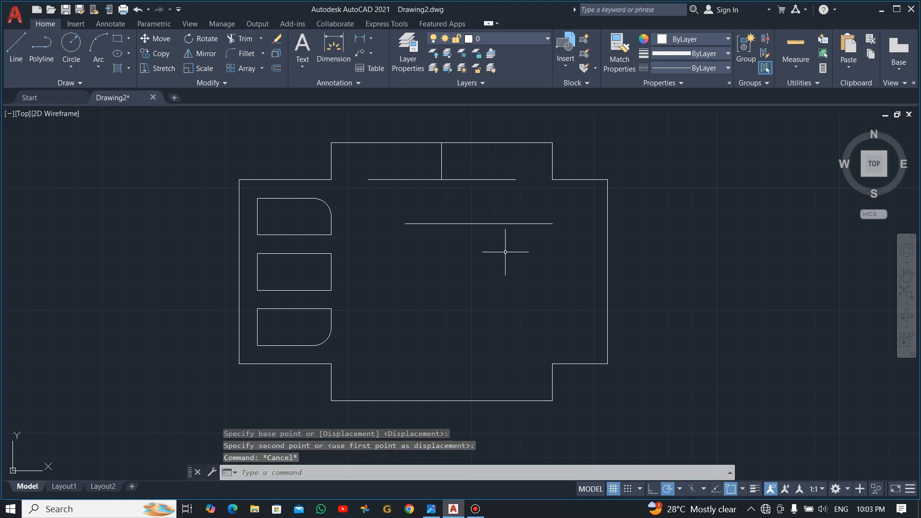
left_click_drag(514, 241, 486, 205)
type("m")
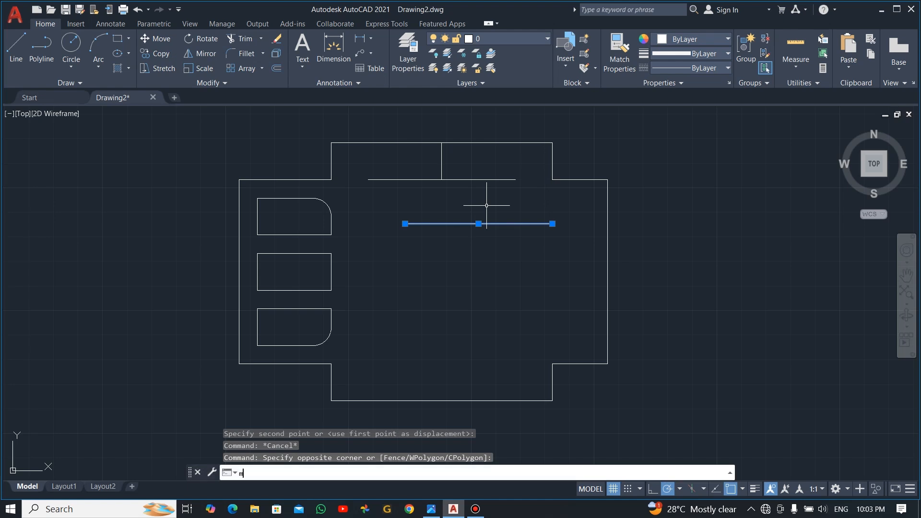
key("Return")
left_click(479, 223)
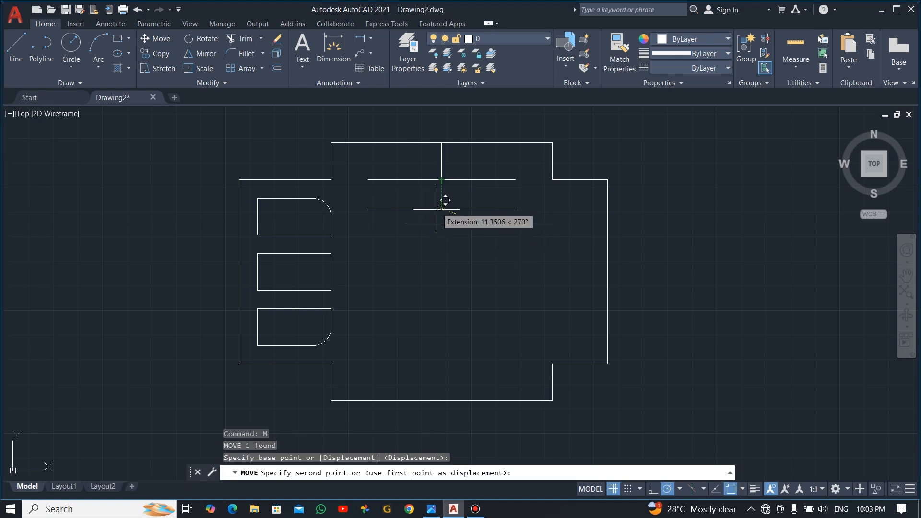
key("Escape")
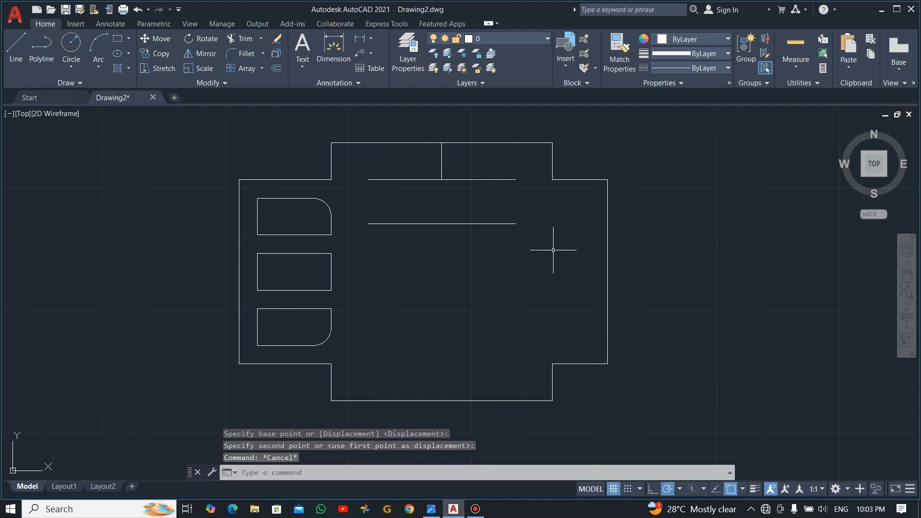
Step: Draw vertical lines at both ends, closing the 60-by-18 rectangular slot
type("l")
key("Return")
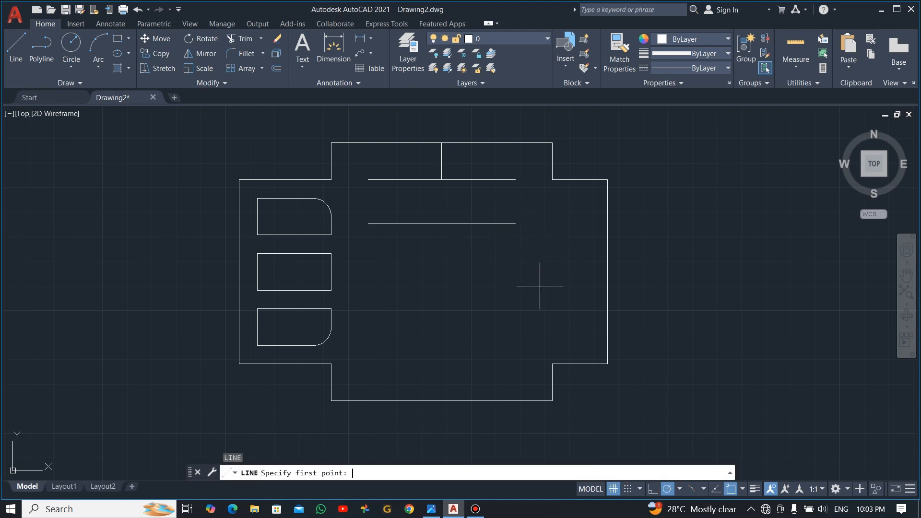
left_click(515, 179)
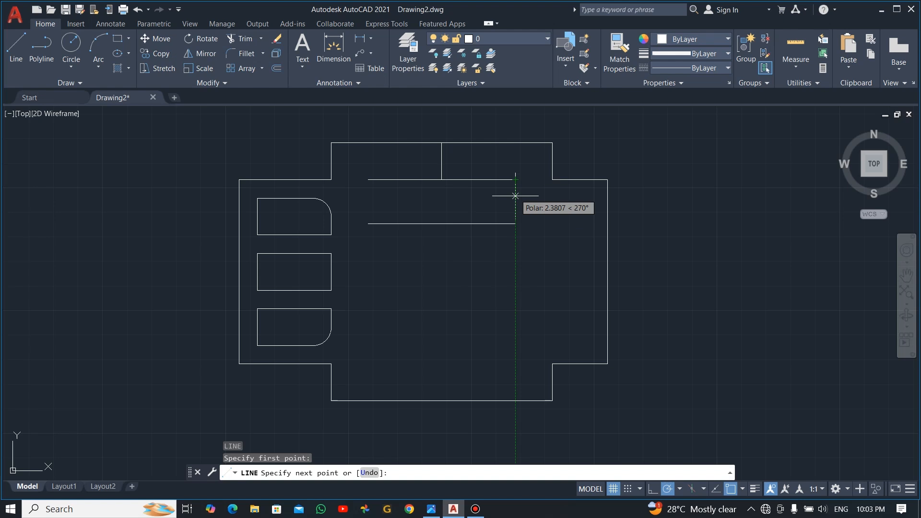
left_click(515, 224)
key("Escape")
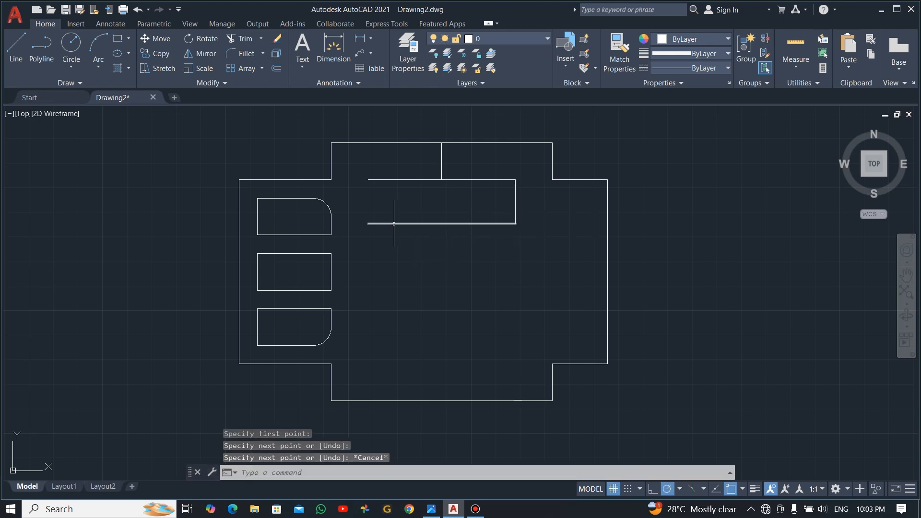
key("Return")
left_click(368, 180)
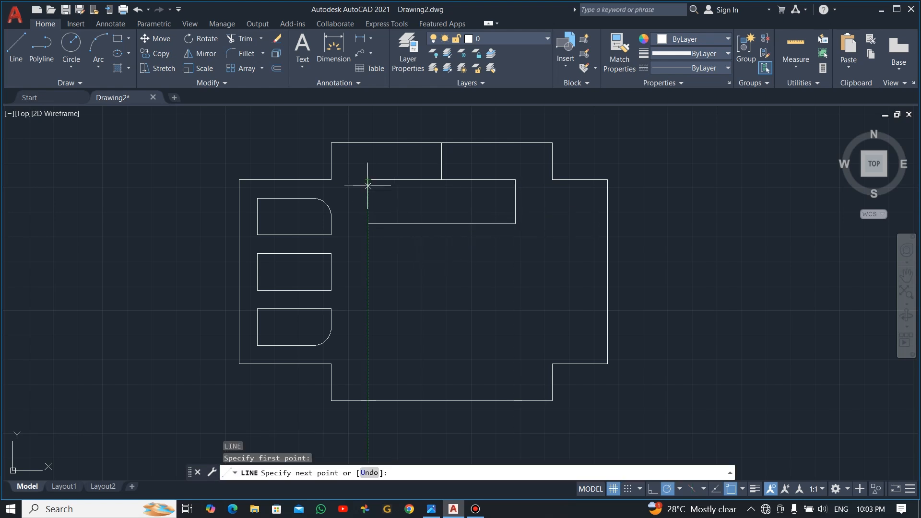
left_click(367, 223)
key("Escape")
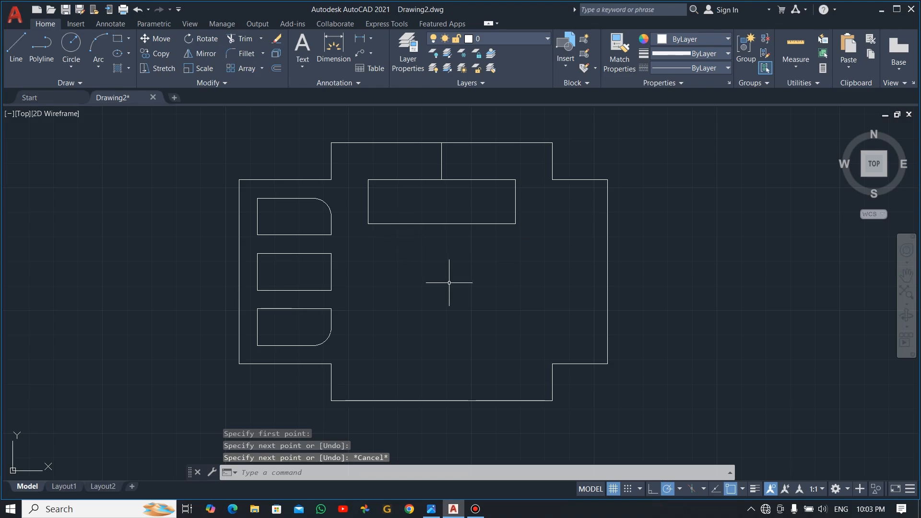
key("alt+Tab")
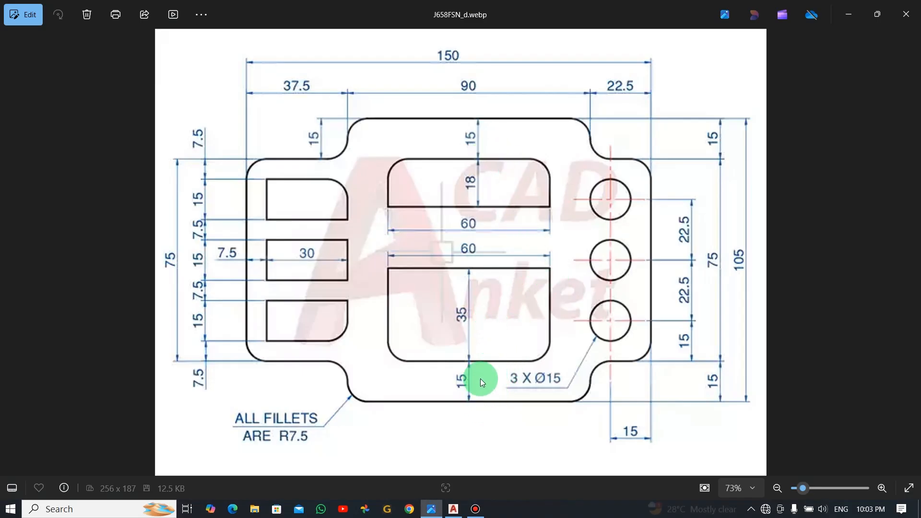
key("alt+Tab")
left_click(528, 330)
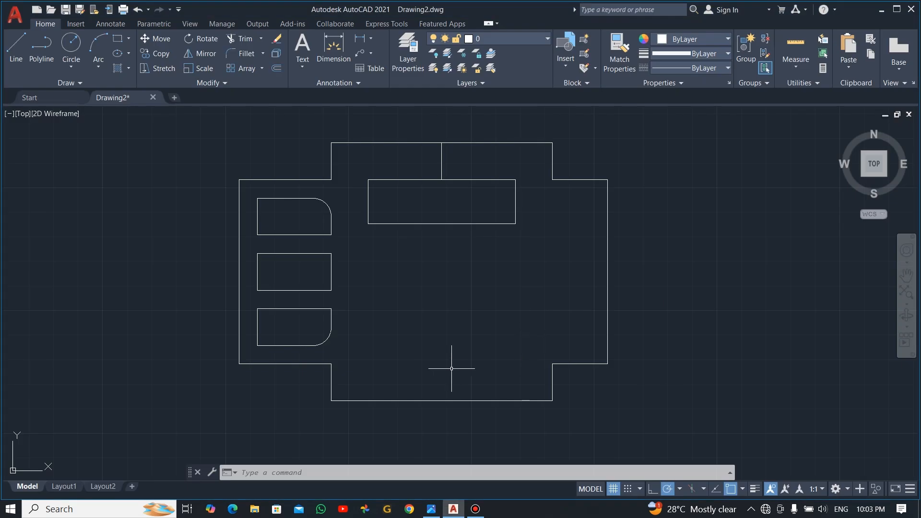
Step: Start a 15-unit offset of the bottom edge, then cancel it
left_click(277, 70)
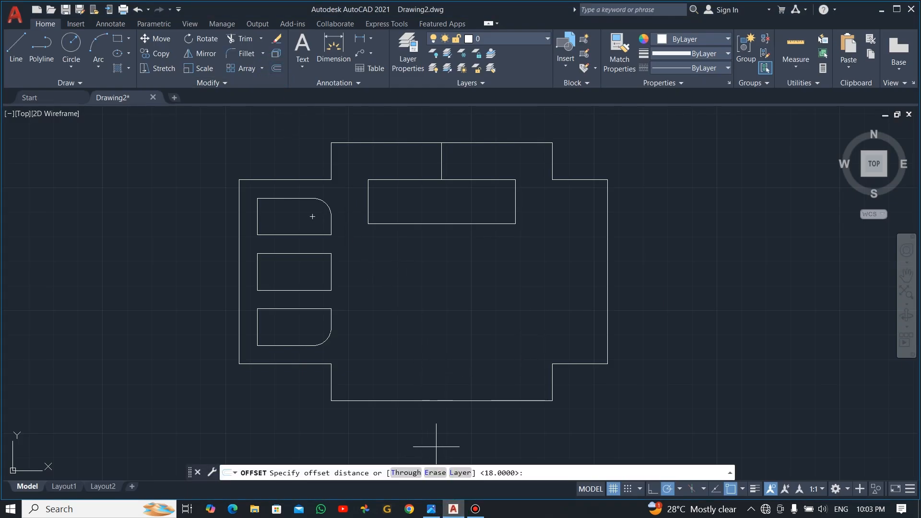
type("15")
right_click(436, 446)
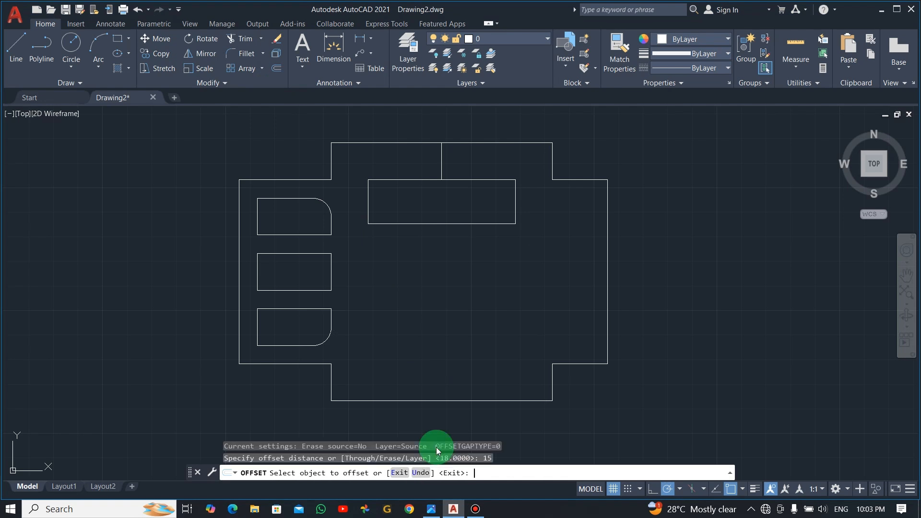
left_click(453, 399)
left_click(452, 341)
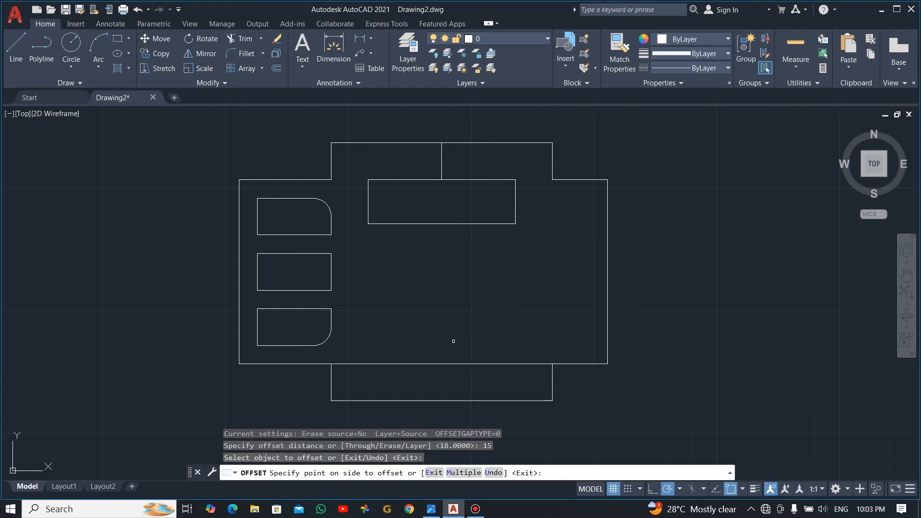
key("Escape")
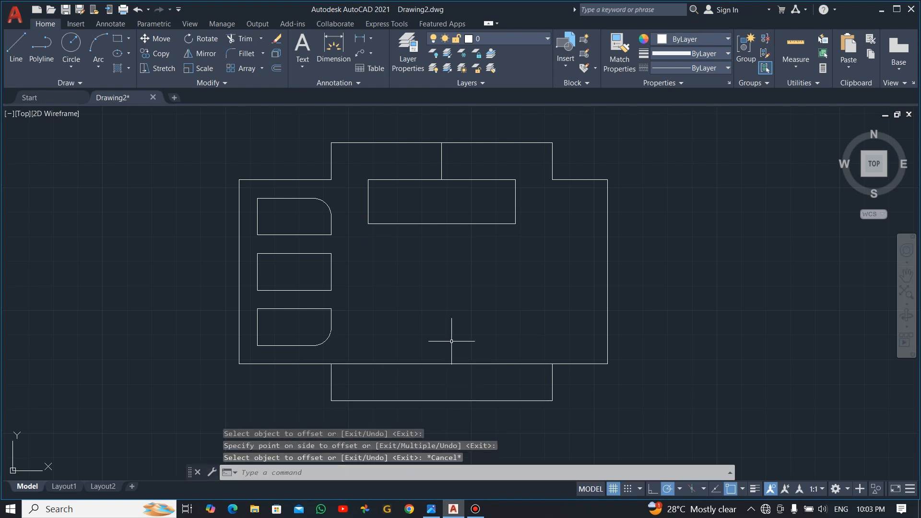
Step: Offset the lower step's edge line 35 units upward and compare with the reference
type("o")
key("Return")
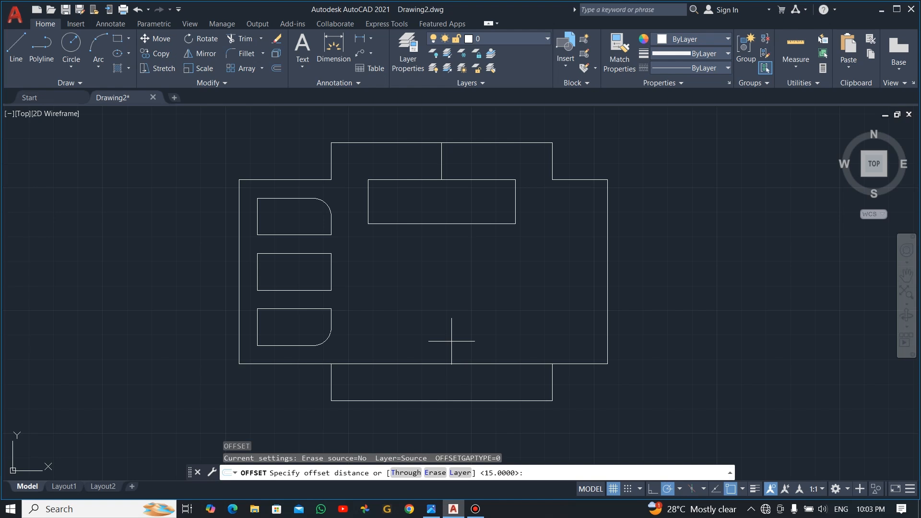
key("Return")
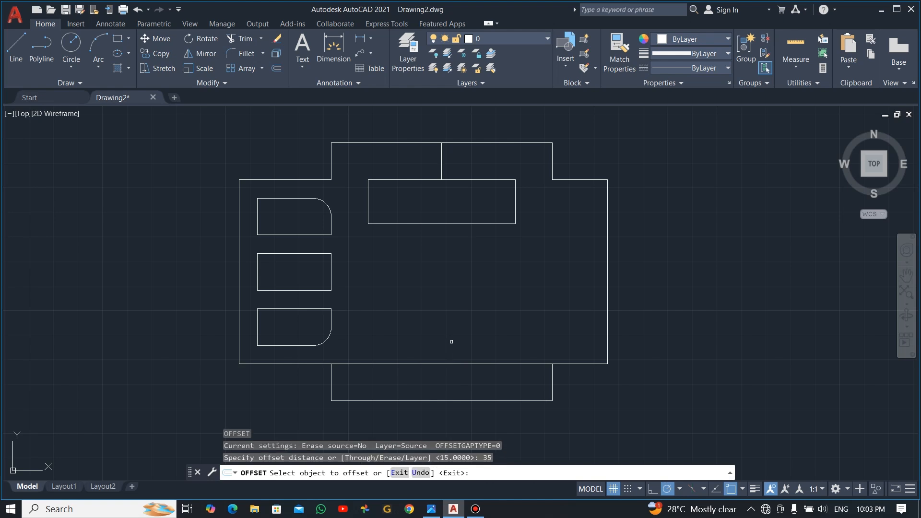
left_click(446, 363)
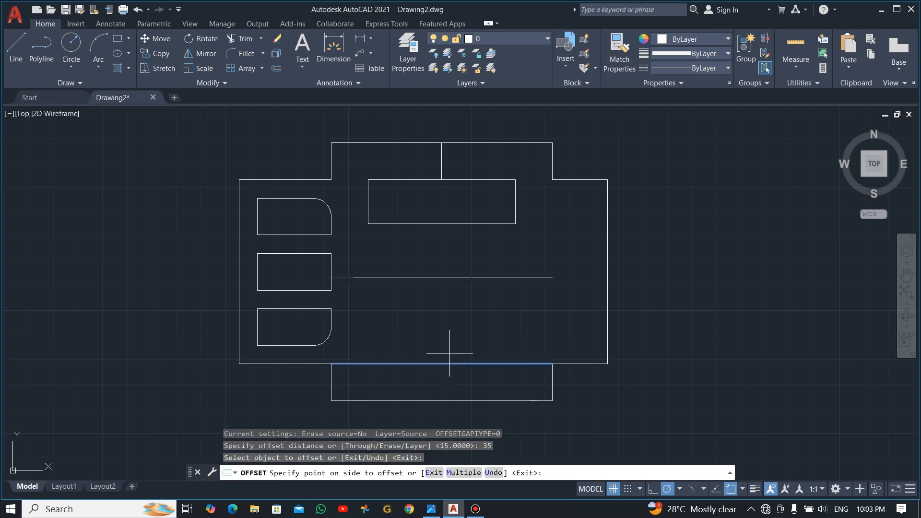
left_click(455, 247)
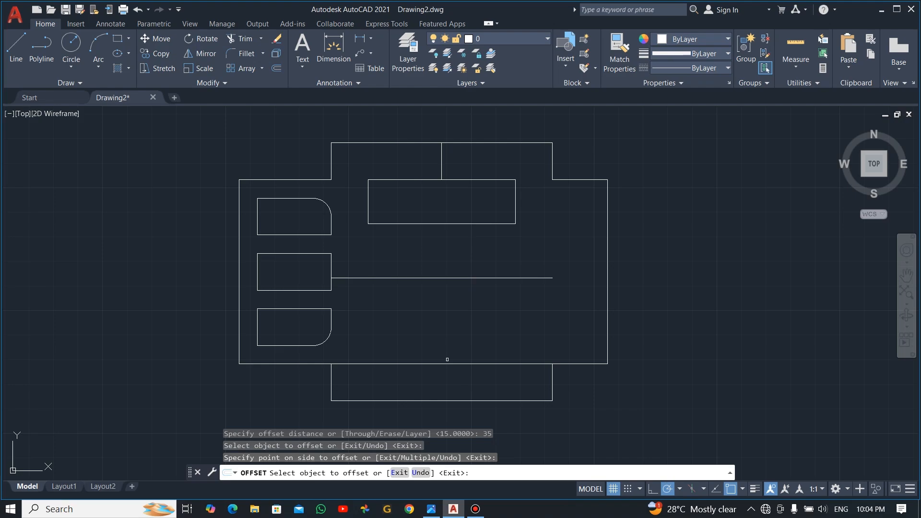
key("Escape")
key("alt+Tab")
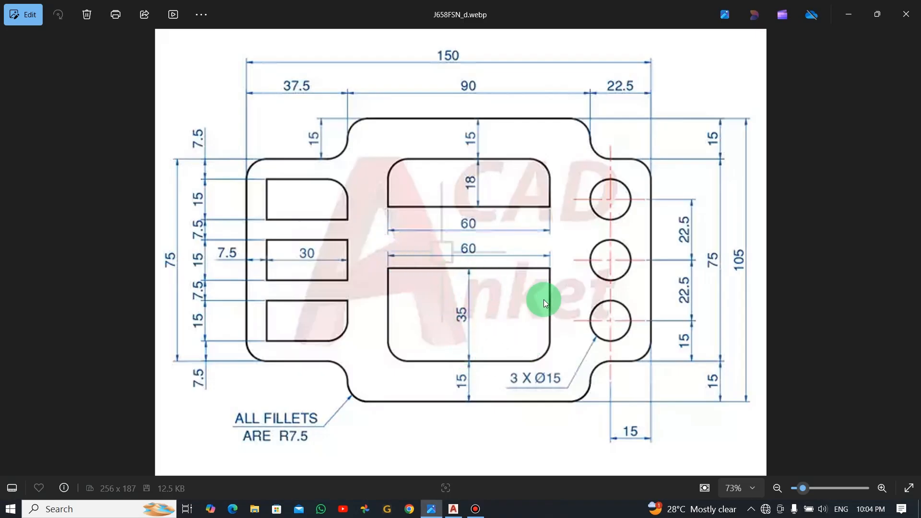
key("alt+Tab")
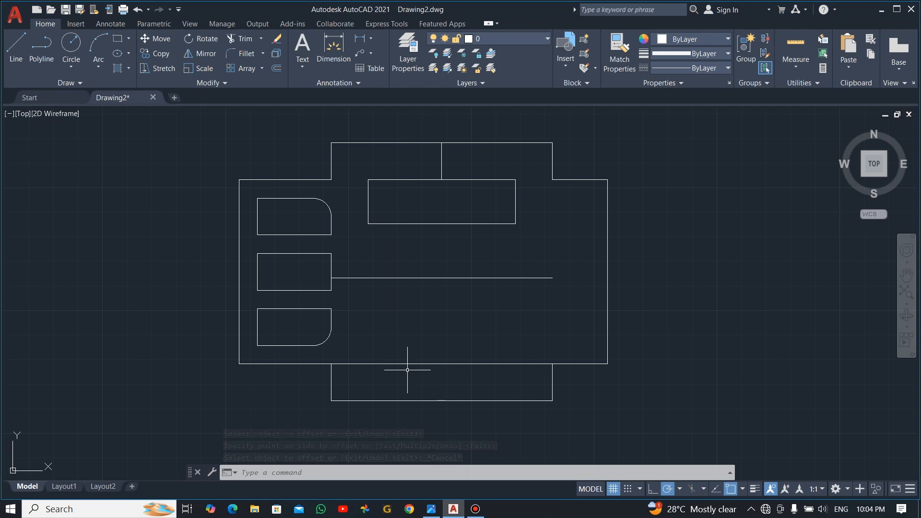
Step: Shorten the bottom and middle horizontal lines by 30 units at their left ends
left_click(368, 363)
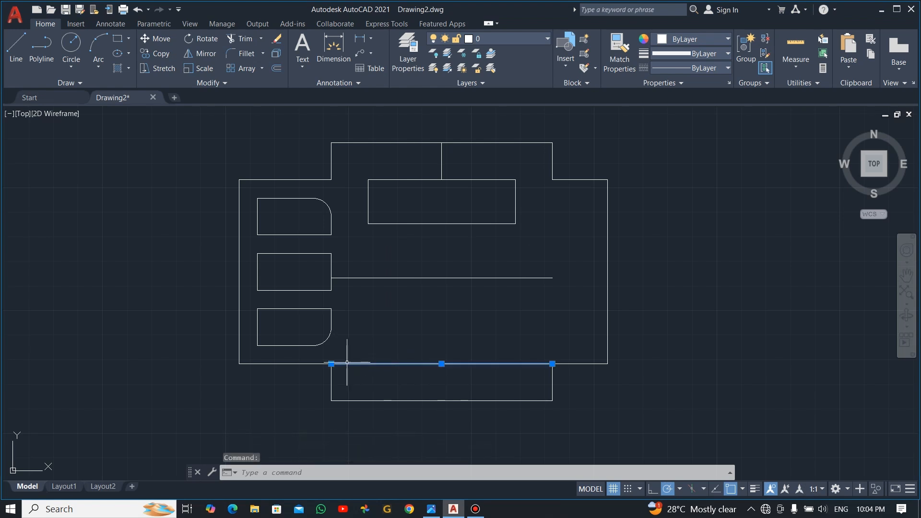
left_click(331, 364)
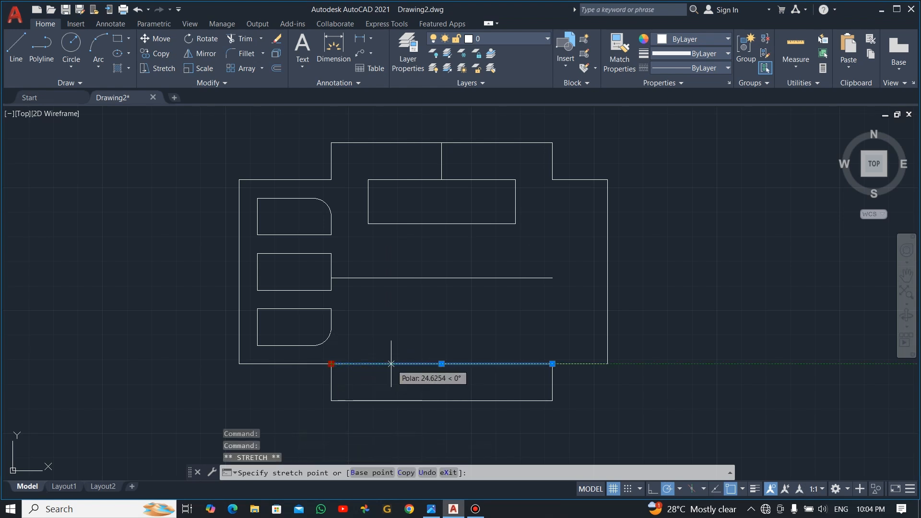
type("30")
key("Return")
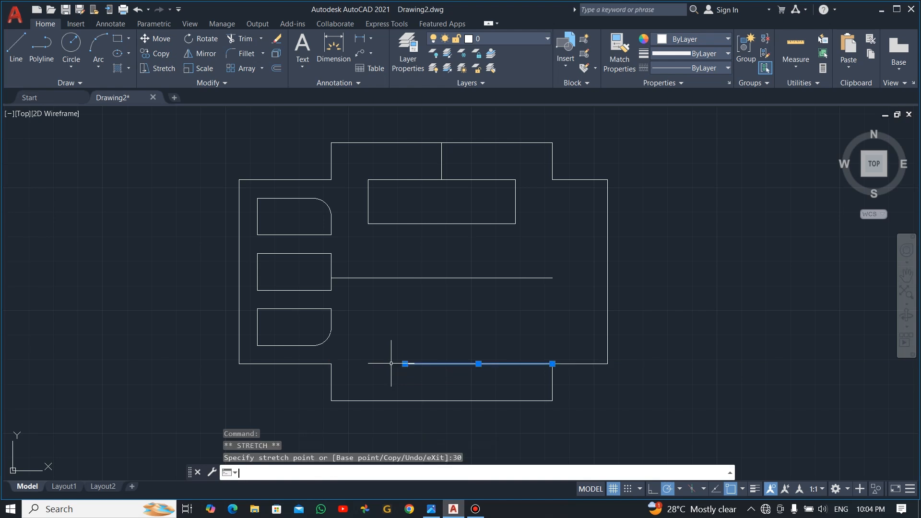
left_click(354, 277)
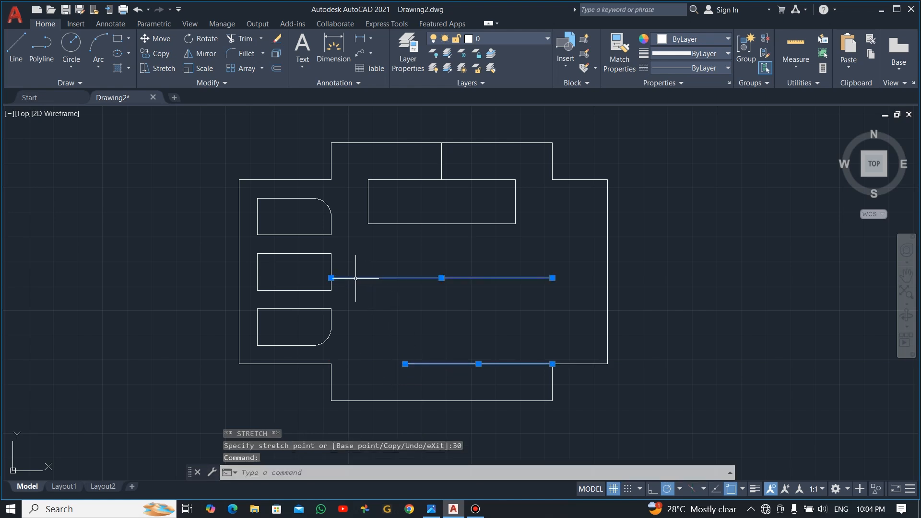
left_click(331, 278)
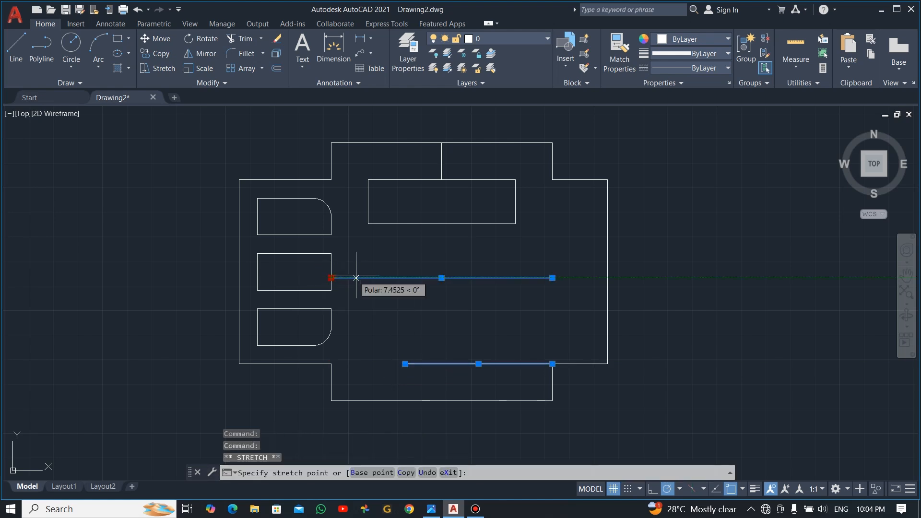
type("30")
key("Return")
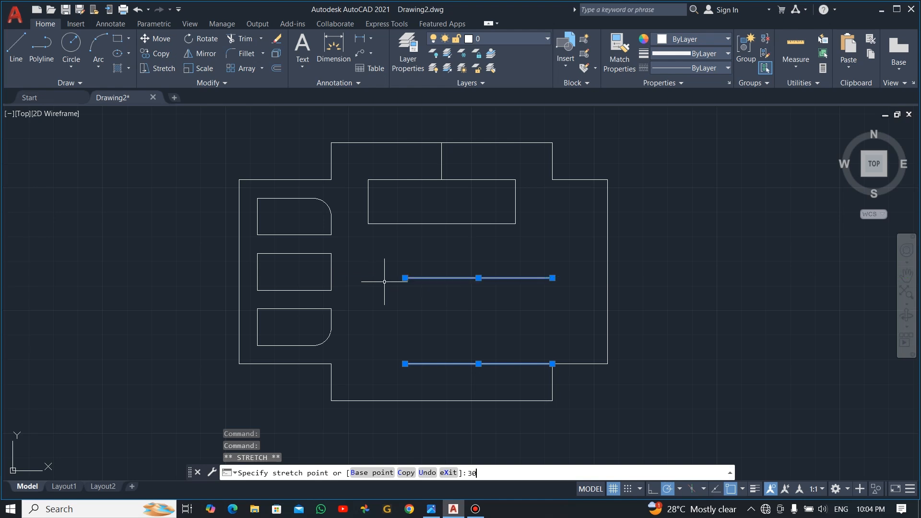
key("Escape")
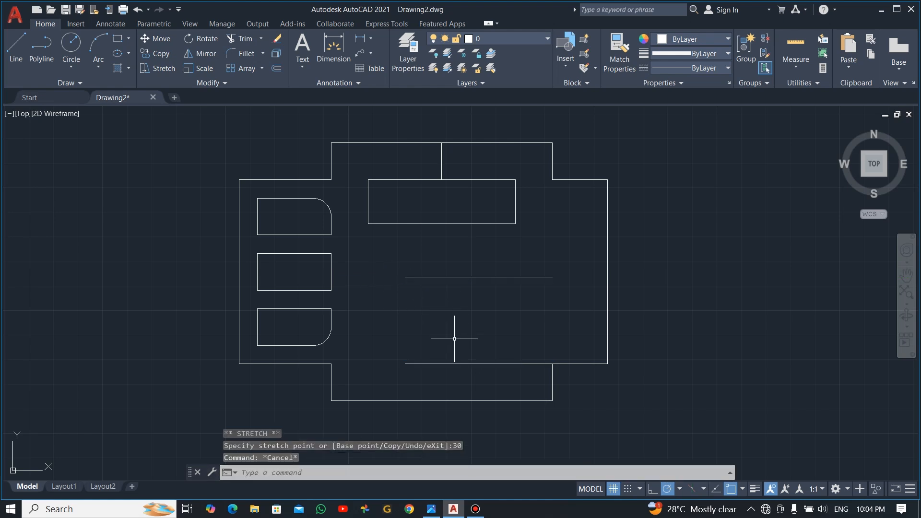
Step: Move the bottom line by its midpoint to align under the upper cut-out
type("l")
key("Return")
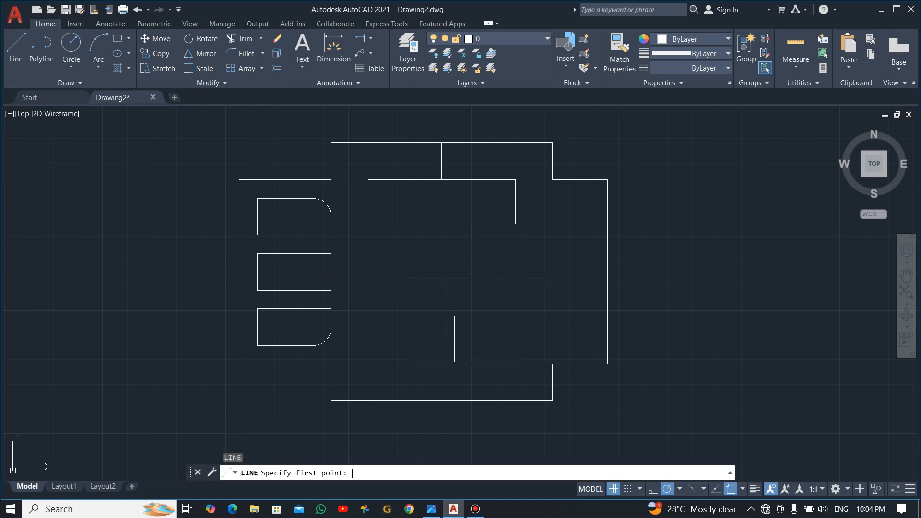
left_click(442, 398)
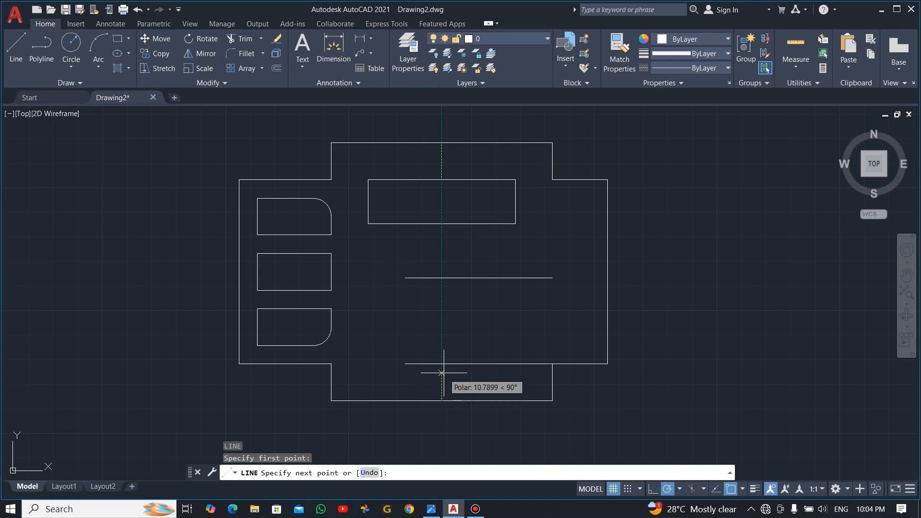
key("Escape")
left_click(478, 361)
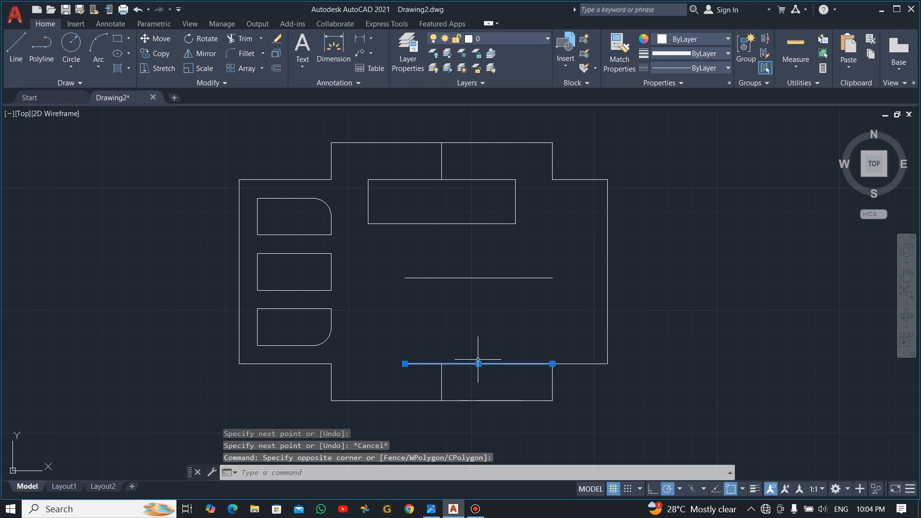
key("Delete")
type("m")
key("Return")
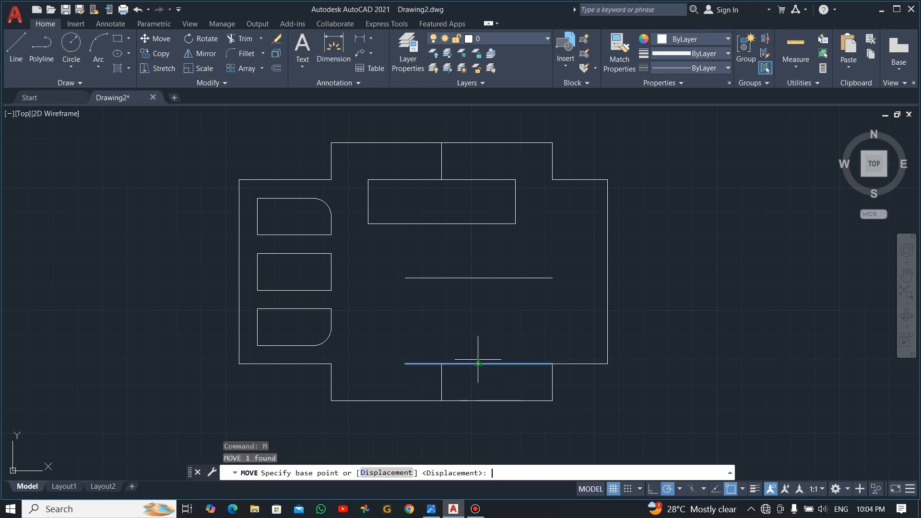
left_click(478, 363)
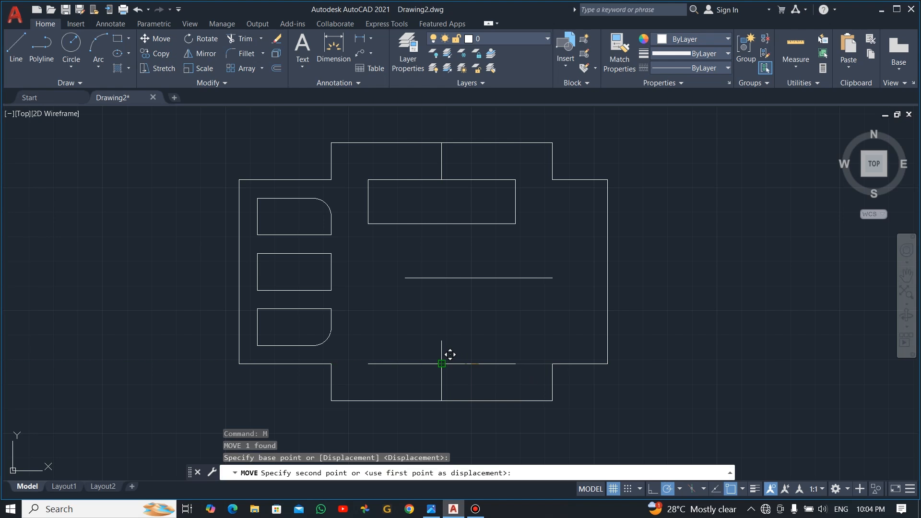
left_click(441, 363)
key("Escape")
Step: Move the middle horizontal line into alignment with the cut-out above
left_click(508, 283)
left_click(462, 264)
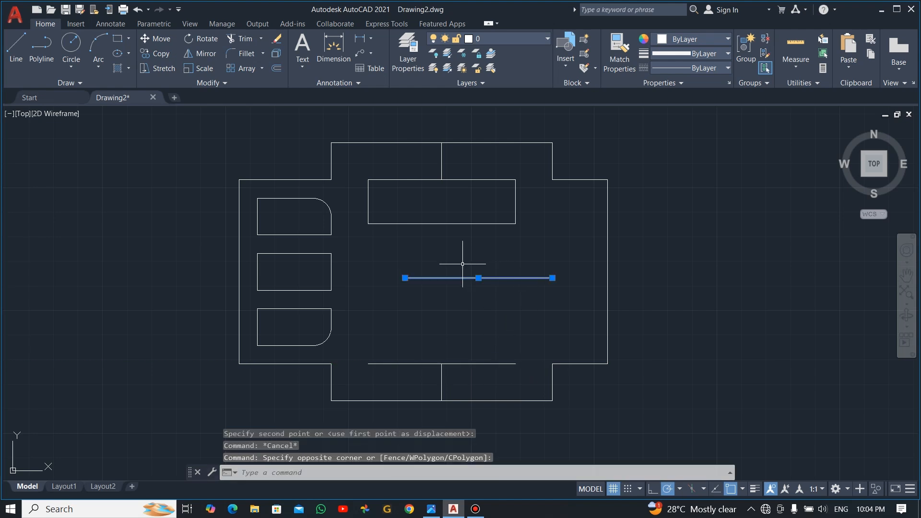
type("m")
key("Return")
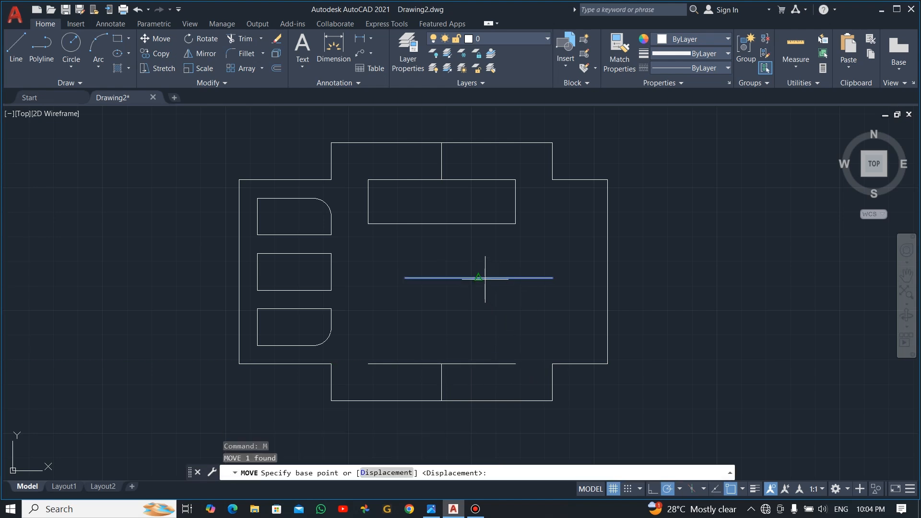
left_click(478, 277)
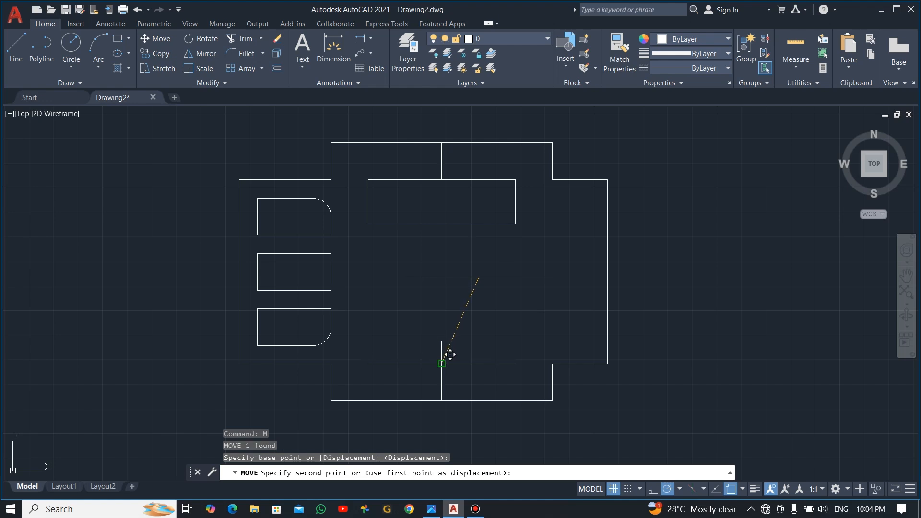
key("Escape")
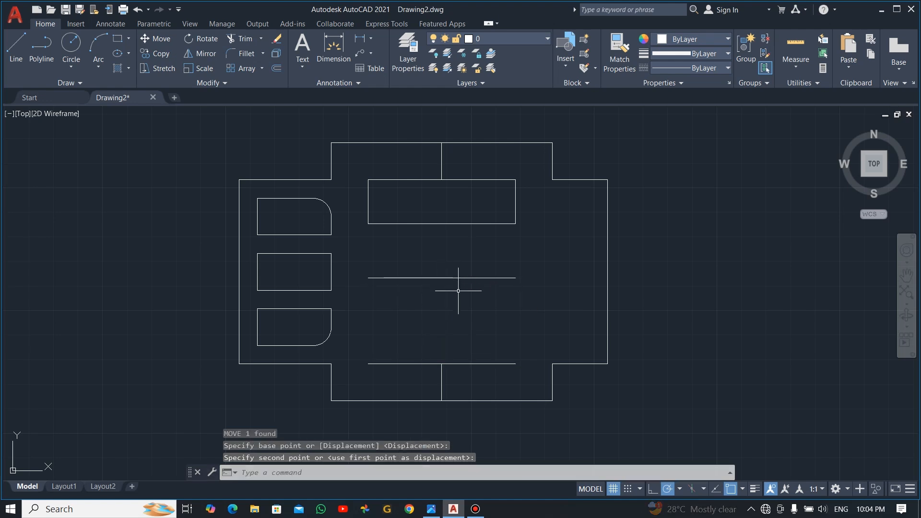
Step: Draw the right and left vertical sides, closing the 60-by-35 cut-out
type("l")
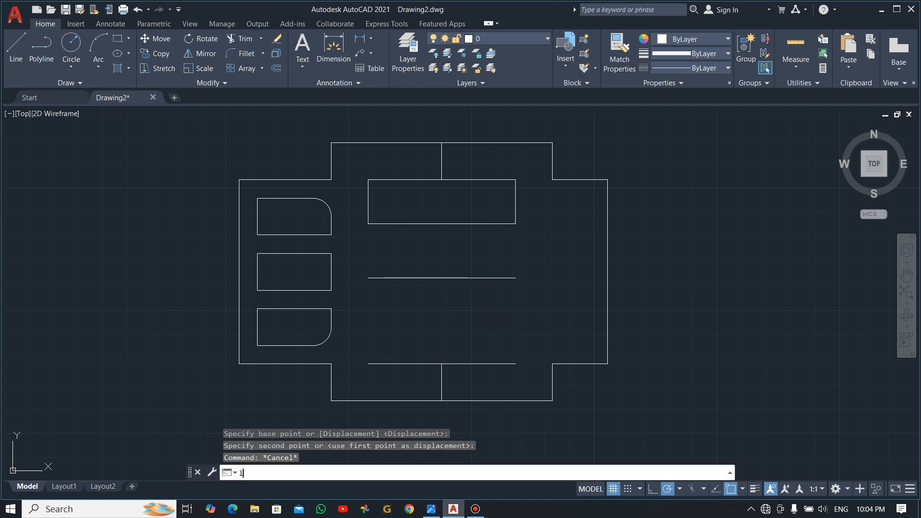
key("Return")
left_click(515, 278)
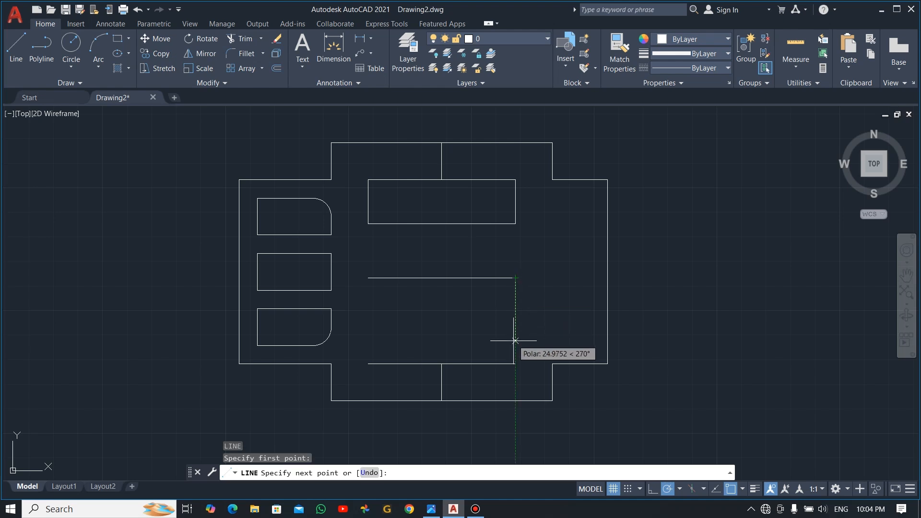
left_click(515, 364)
key("Escape")
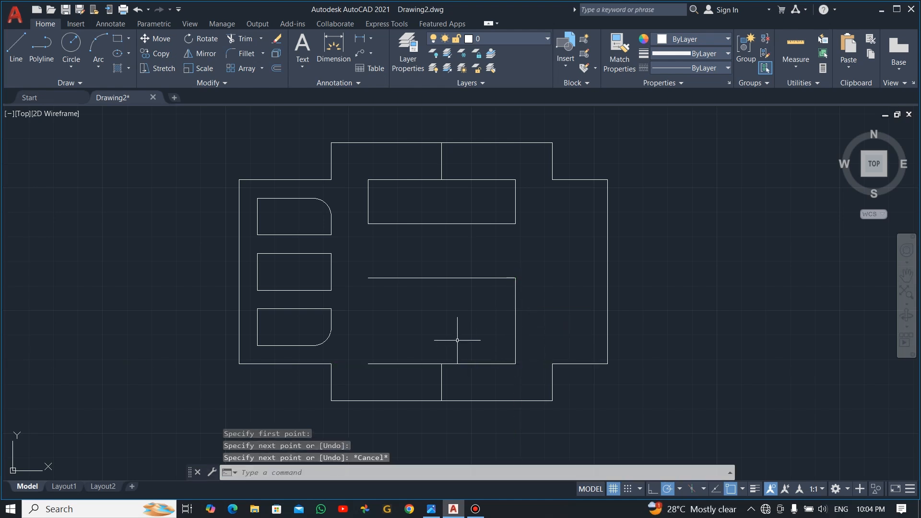
key("Return")
left_click(368, 277)
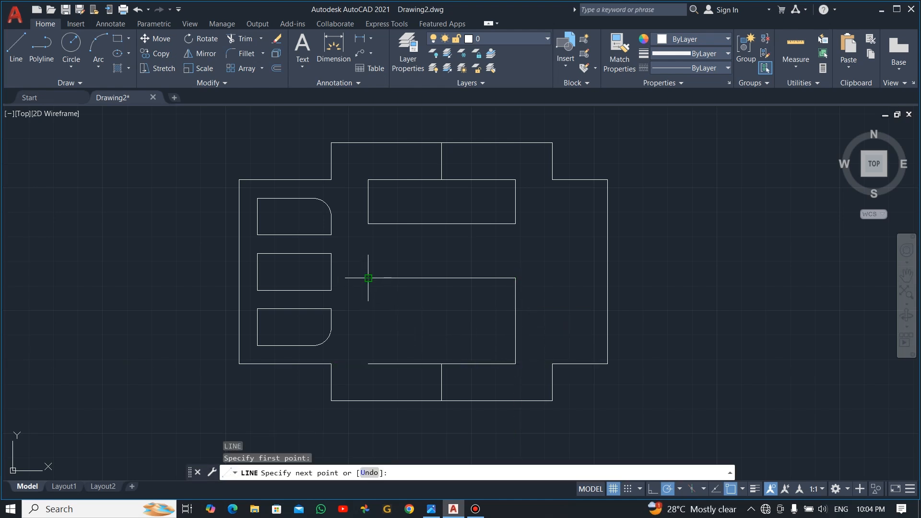
left_click(367, 364)
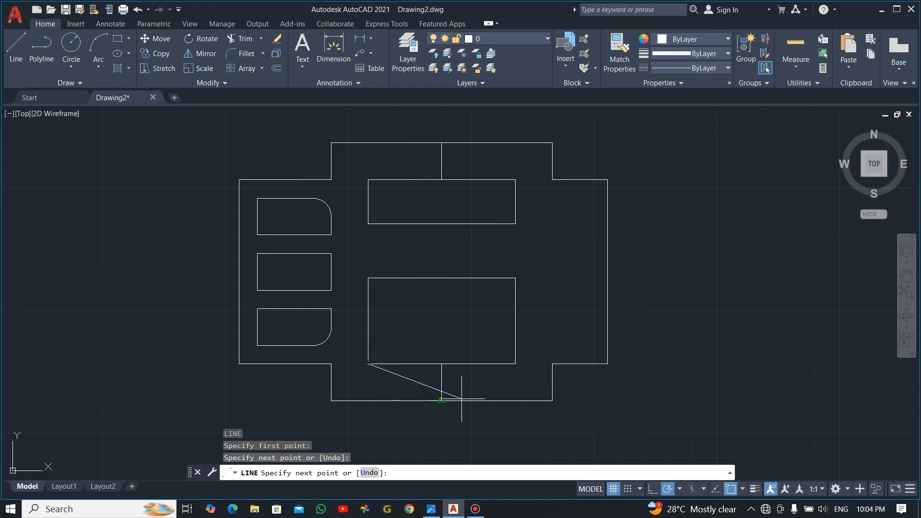
key("Escape")
Step: Erase the two short vertical centre lines and check the reference image
left_click(454, 170)
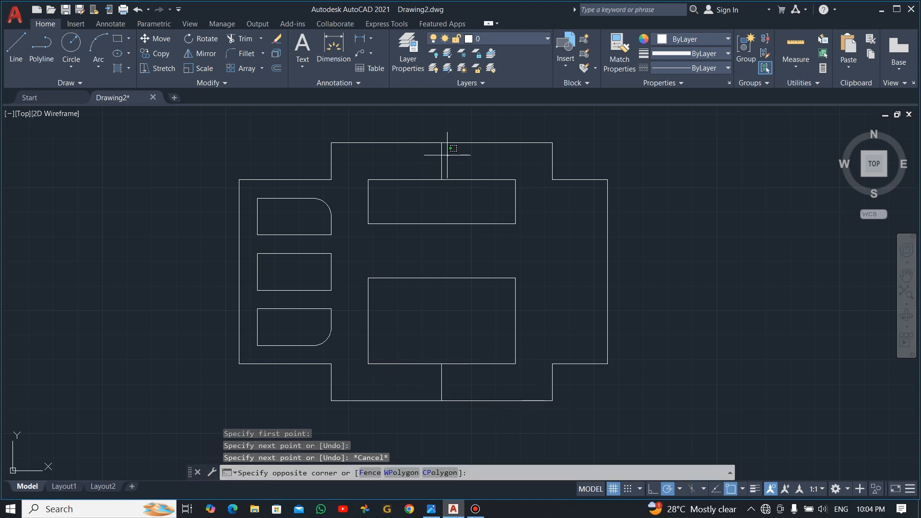
left_click(438, 148)
left_click(454, 380)
left_click(394, 376)
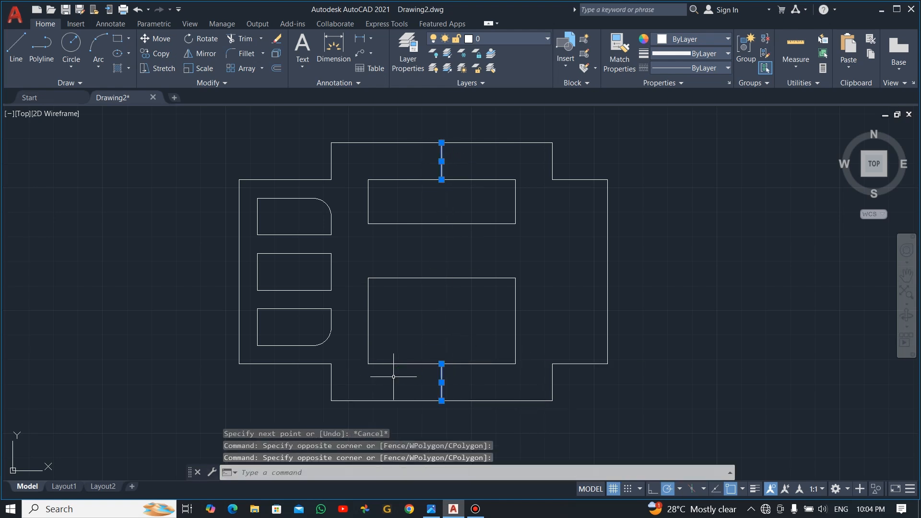
key("Delete")
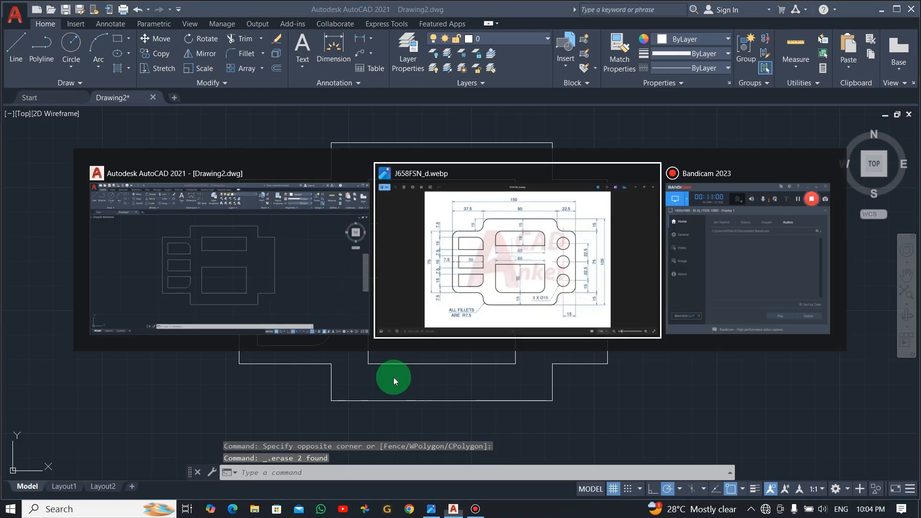
key("alt+Tab")
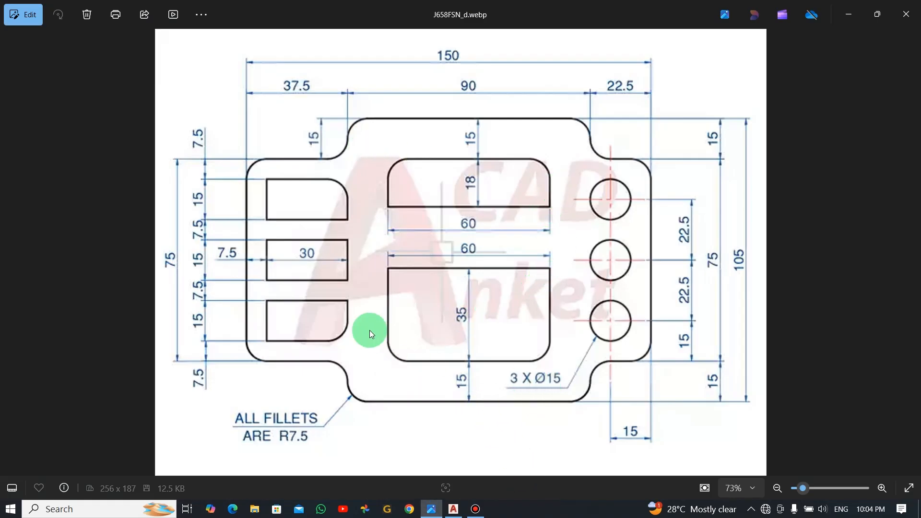
key("alt+Tab")
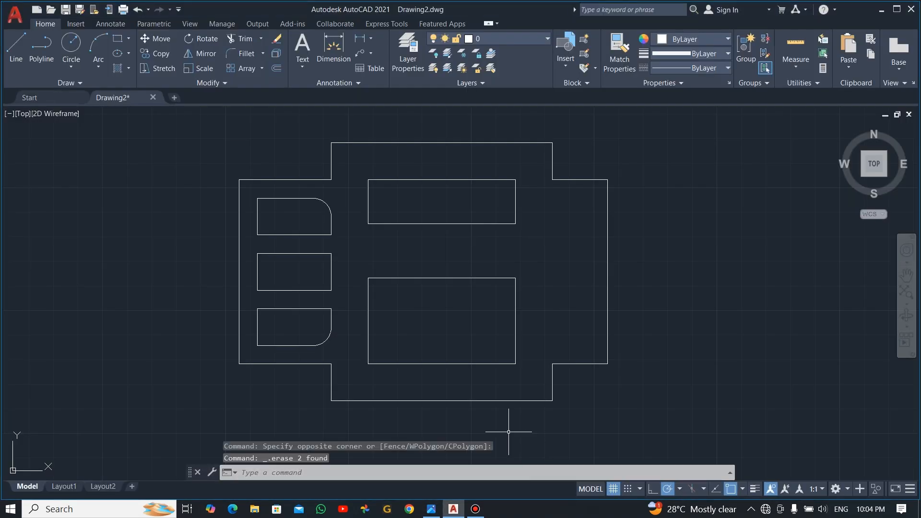
Step: Fillet the lower cut-out's bottom-left corner with a 7.5 radius
left_click(240, 56)
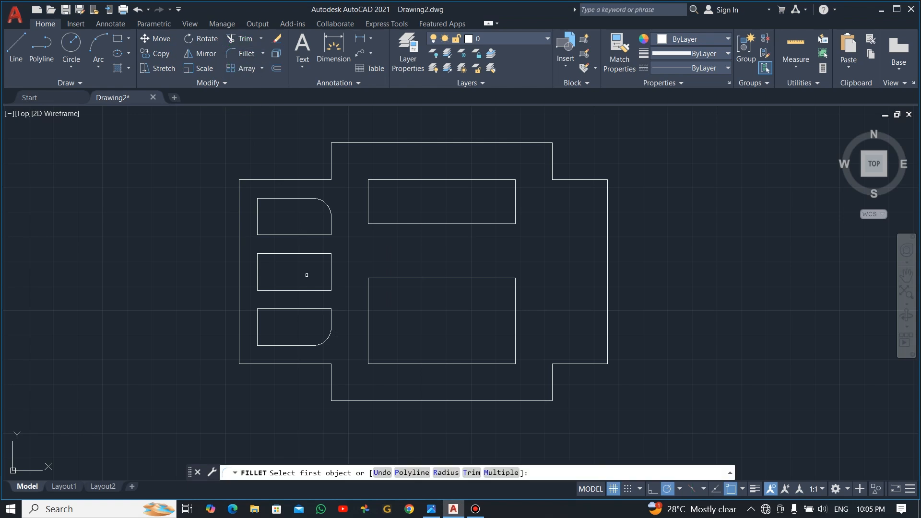
left_click(442, 473)
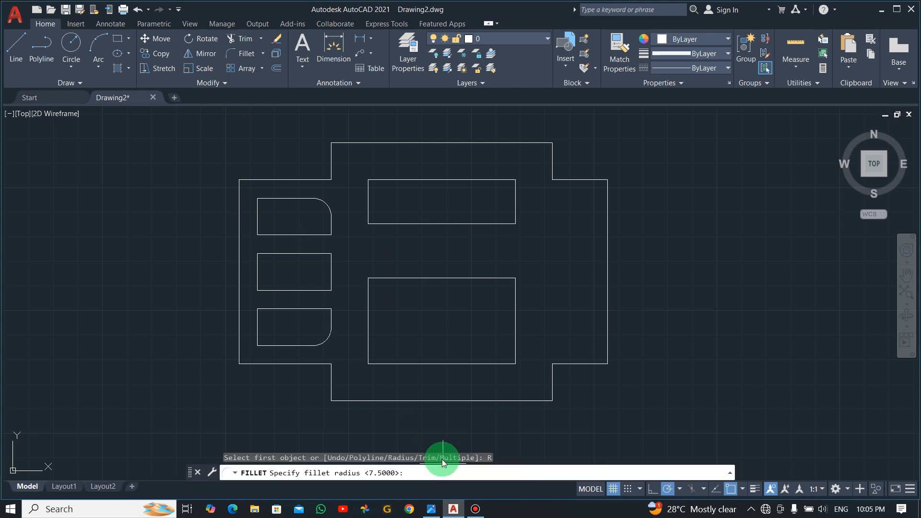
type("7.5")
key("Return")
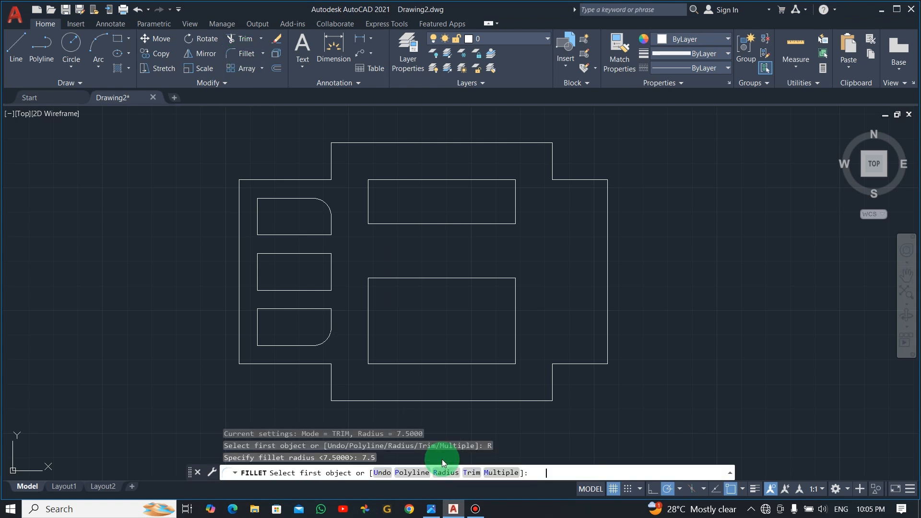
left_click(368, 333)
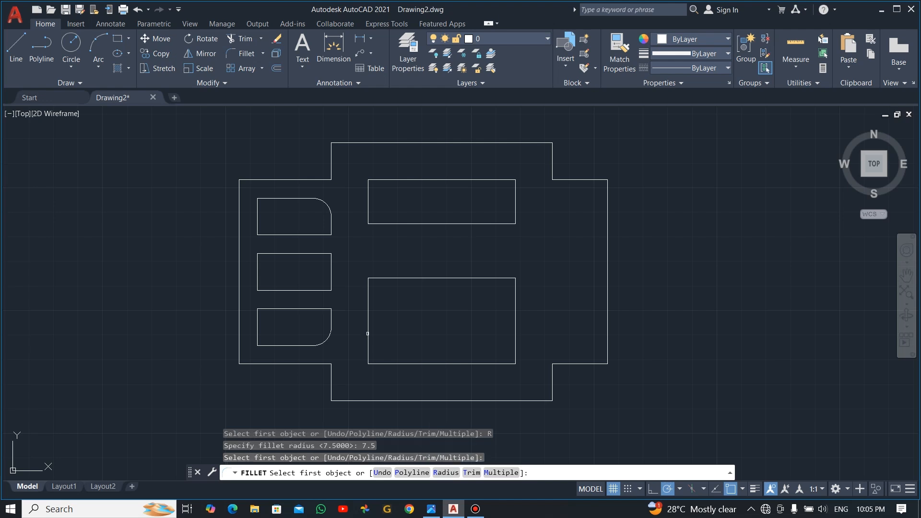
left_click(373, 330)
left_click(367, 335)
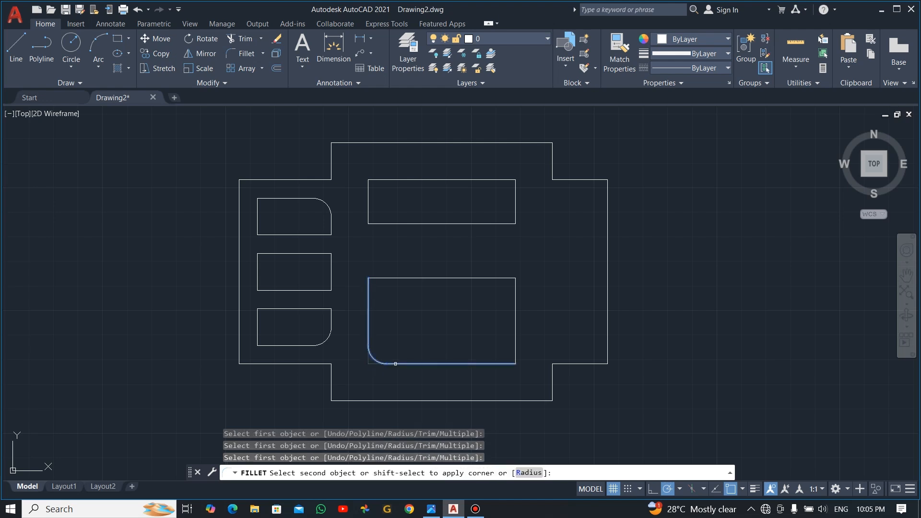
left_click(398, 363)
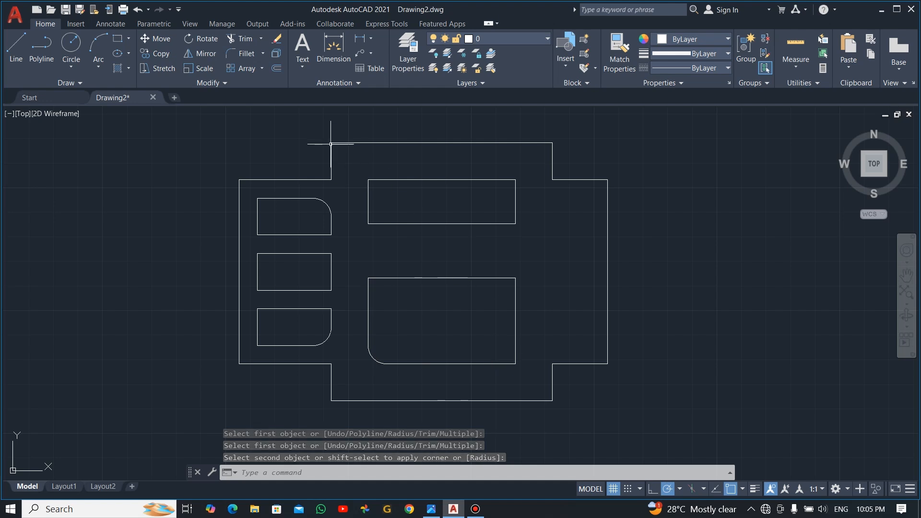
left_click(276, 68)
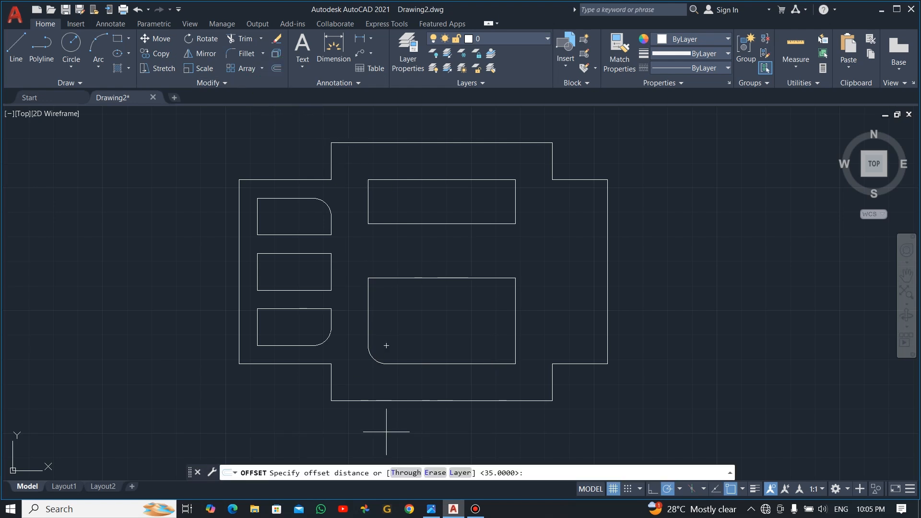
key("Escape")
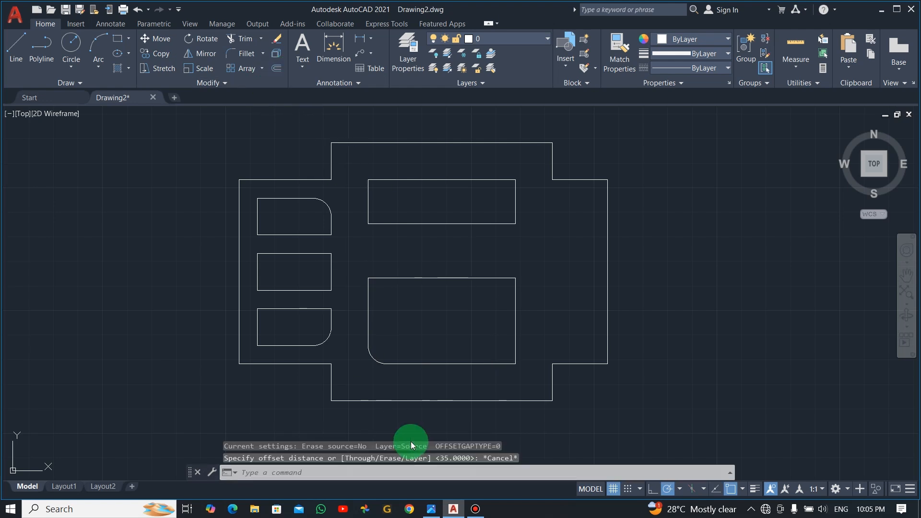
Step: Round the lower cut-out's bottom-right and the upper cut-out's top corners with R7.5 fillets
left_click(244, 55)
left_click(437, 473)
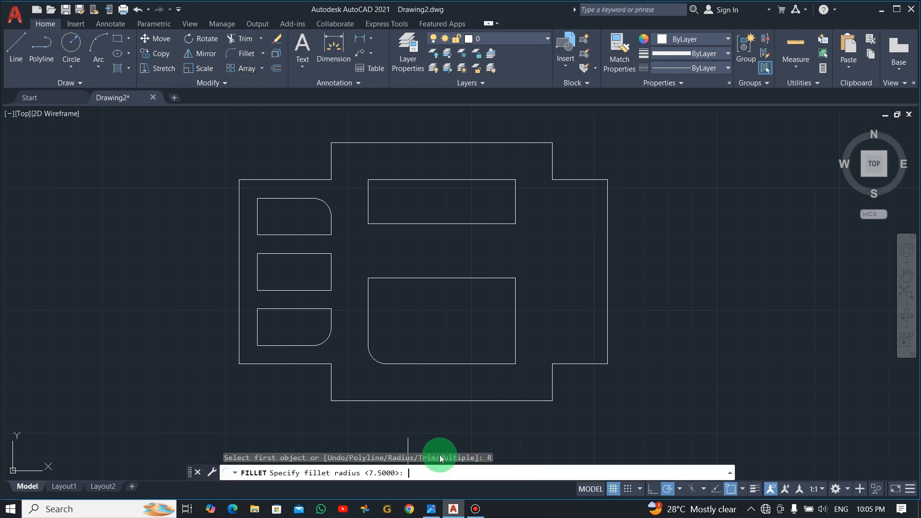
key("Return")
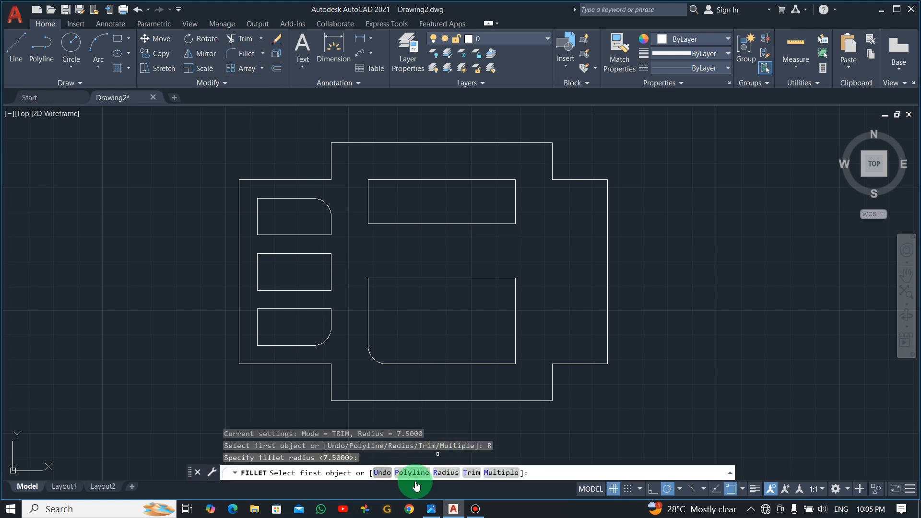
left_click(499, 473)
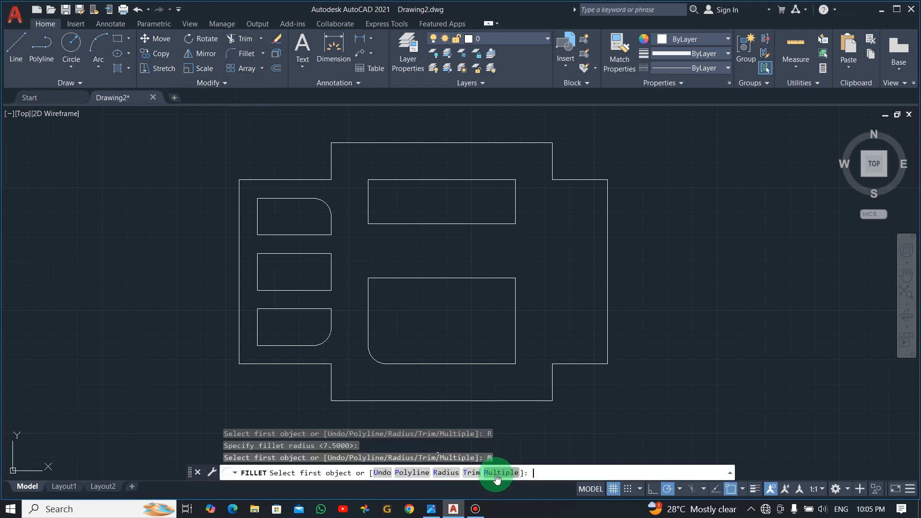
left_click(504, 362)
left_click(515, 335)
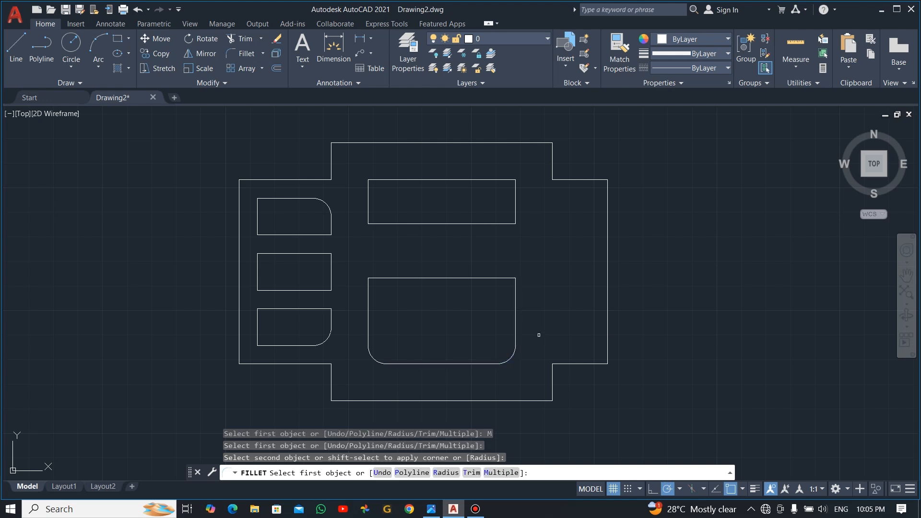
left_click(495, 180)
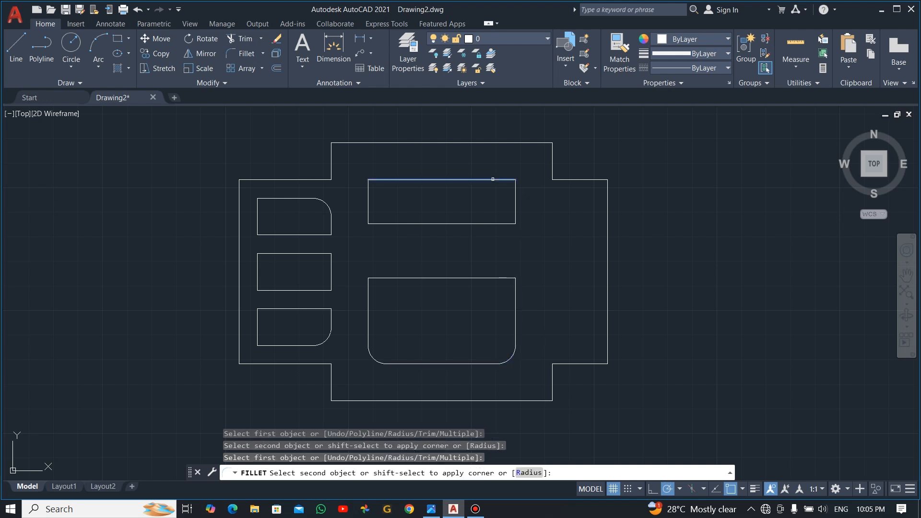
left_click(514, 197)
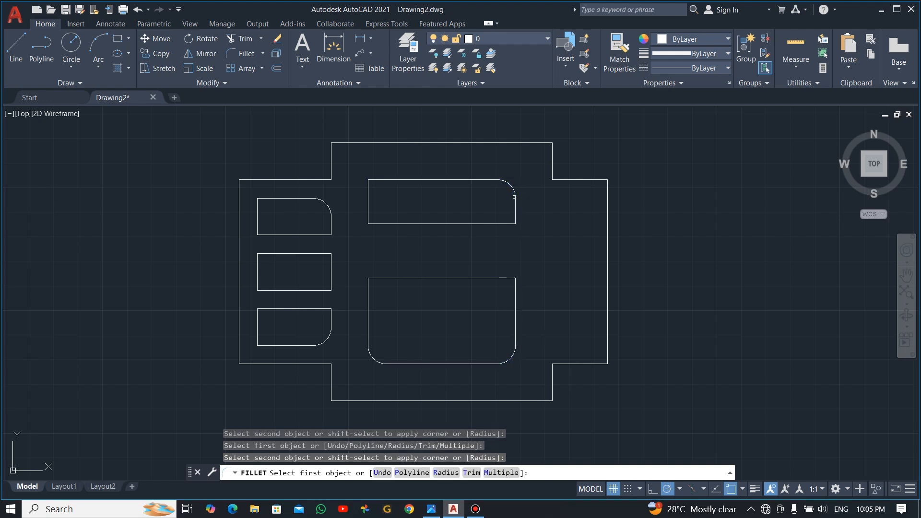
left_click(379, 181)
left_click(368, 199)
key("Escape")
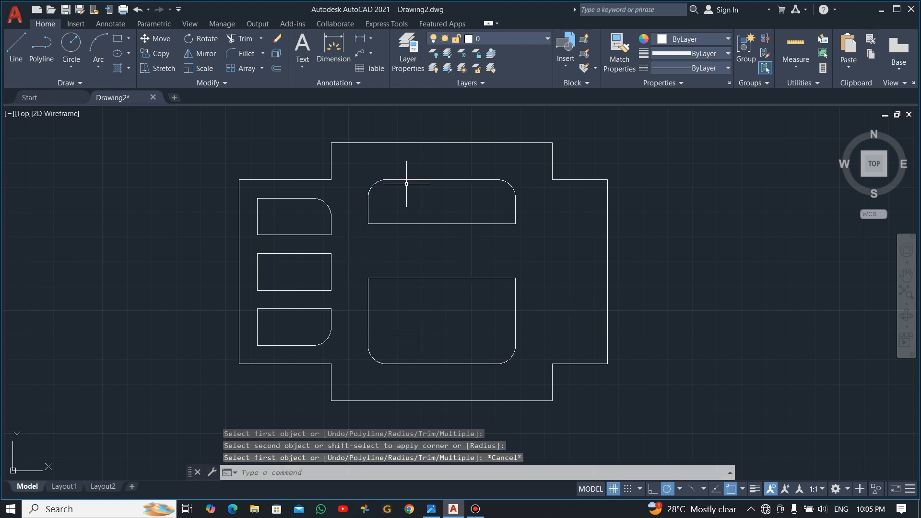
key("alt+Tab")
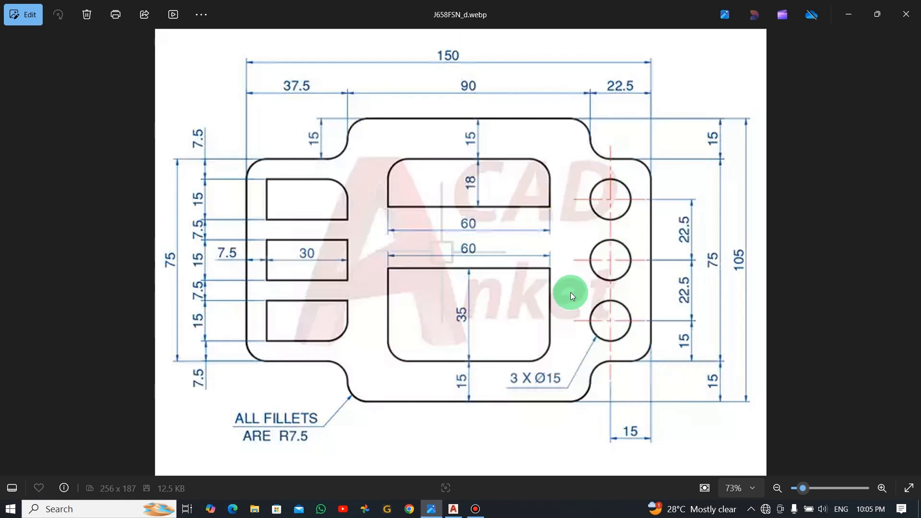
key("alt+Tab")
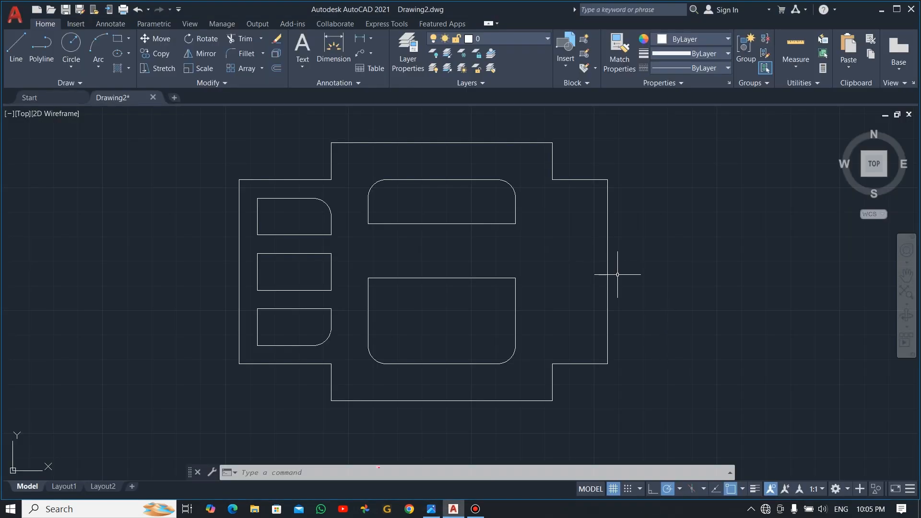
key("alt+Tab")
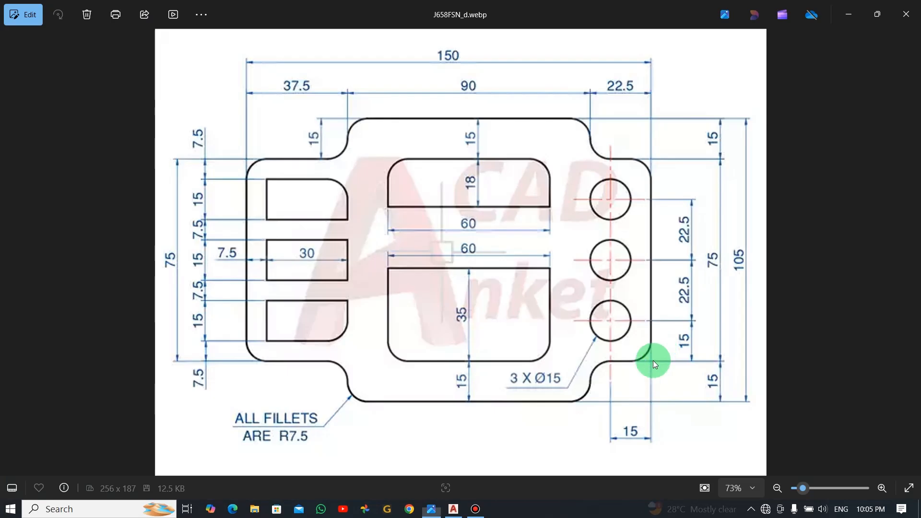
key("alt+Tab")
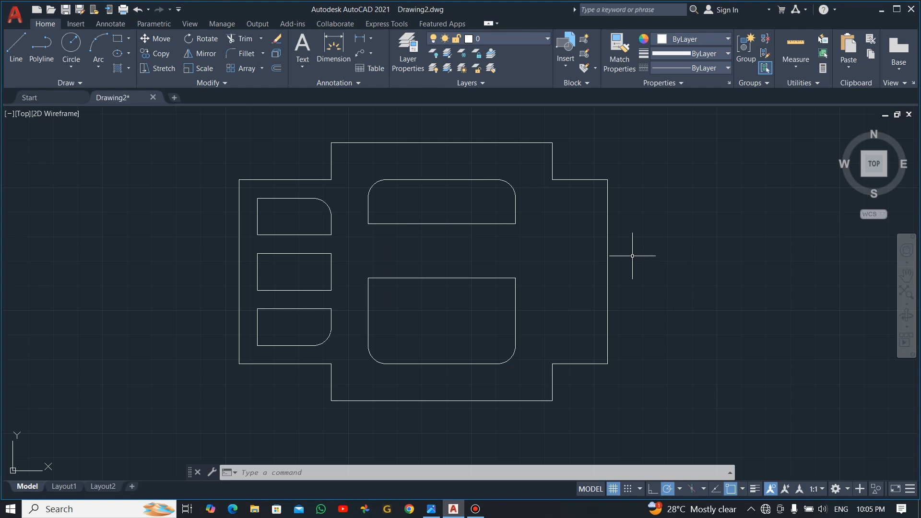
left_click(632, 252)
left_click(575, 285)
Step: Offset the plate's right edge 15 units inward to make a vertical guide line
key("Escape")
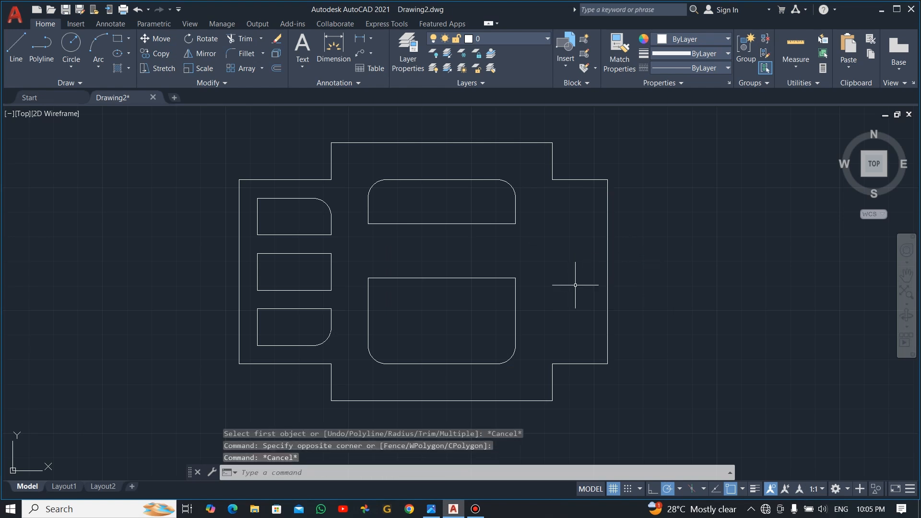
left_click(275, 68)
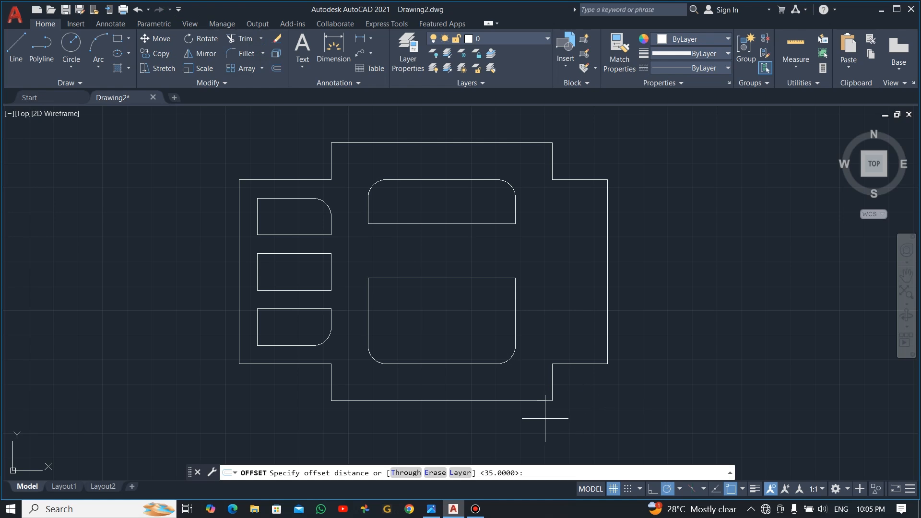
key("Return")
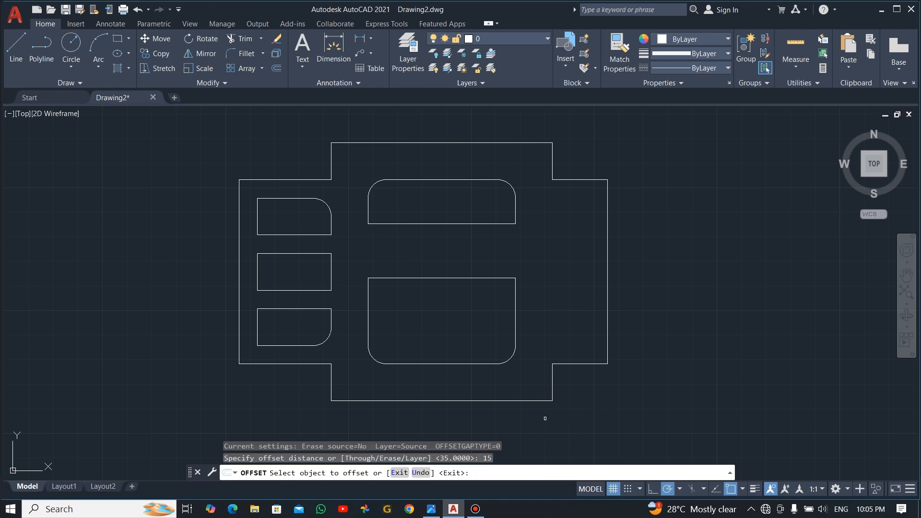
left_click(607, 311)
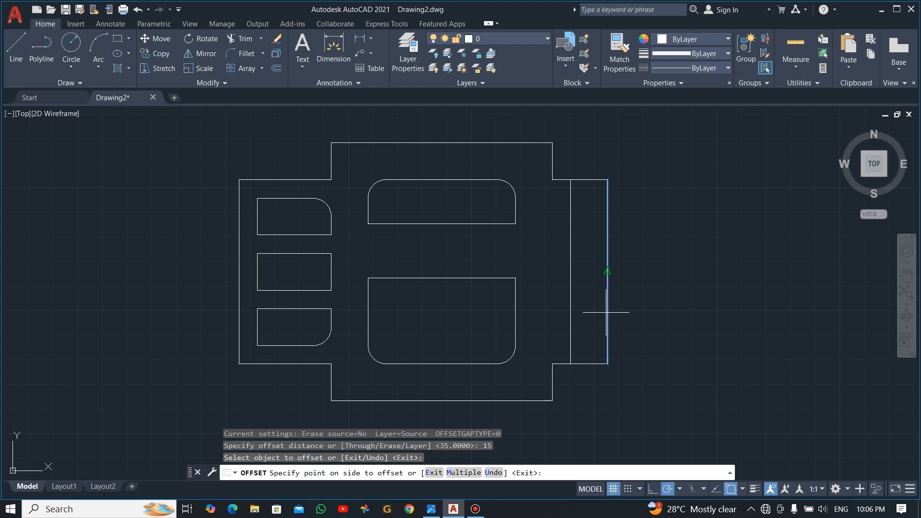
left_click(542, 302)
key("Return")
Step: Begin a circle at the right flange corner, then cancel the misplaced circle
left_click(71, 43)
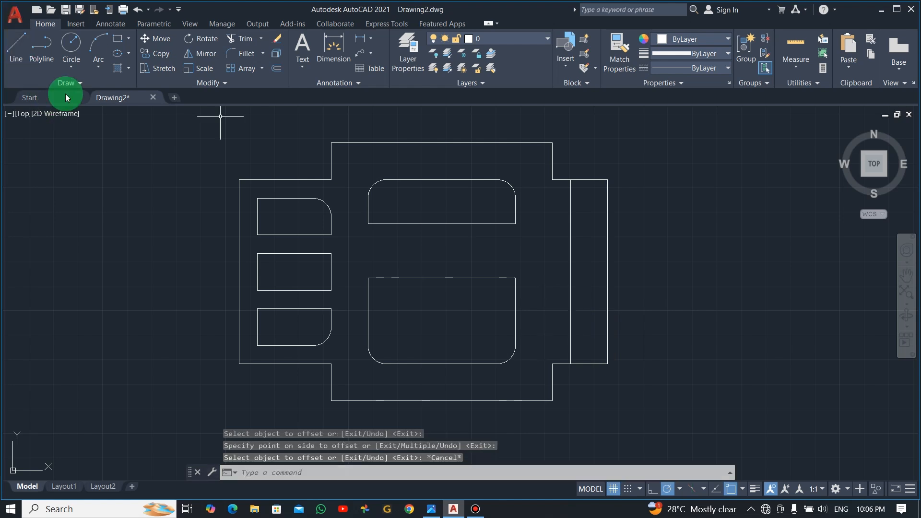
left_click(570, 364)
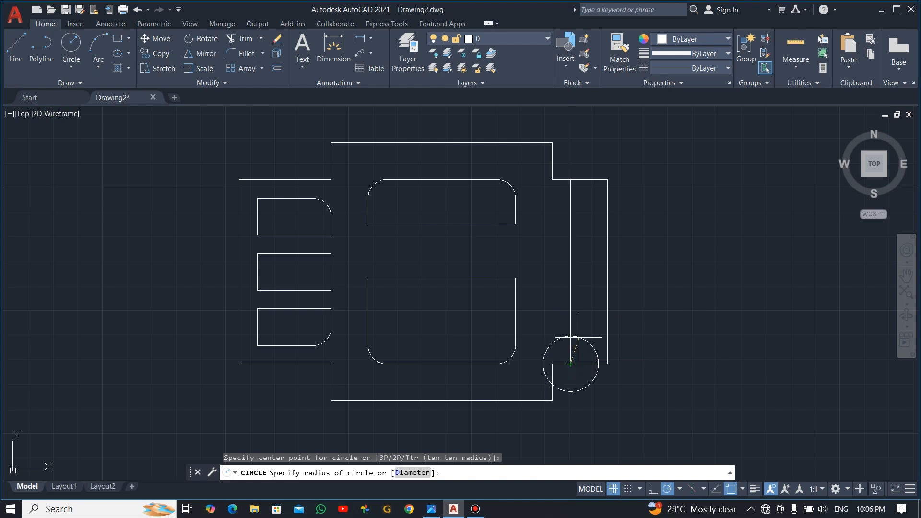
key("Escape")
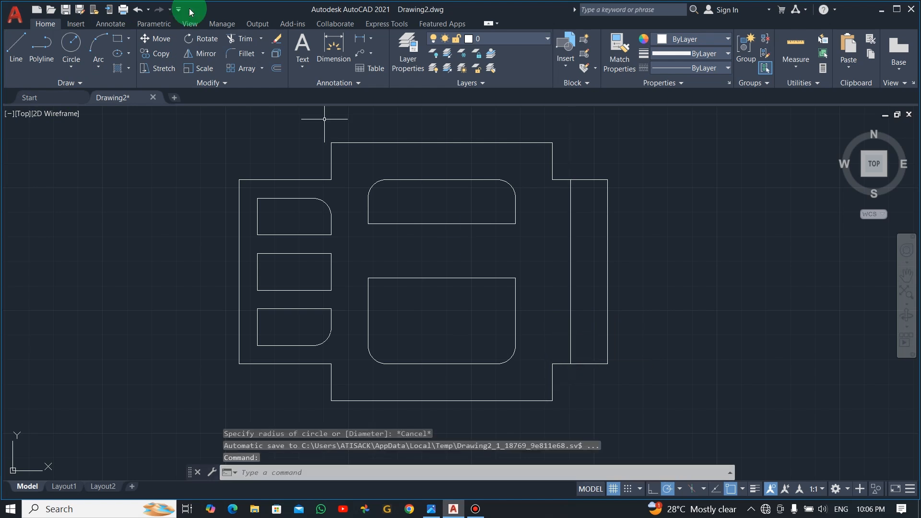
Step: Draw a Ø15 circle on the guide line, centred 15 above the right flange corner, and select it
left_click(71, 43)
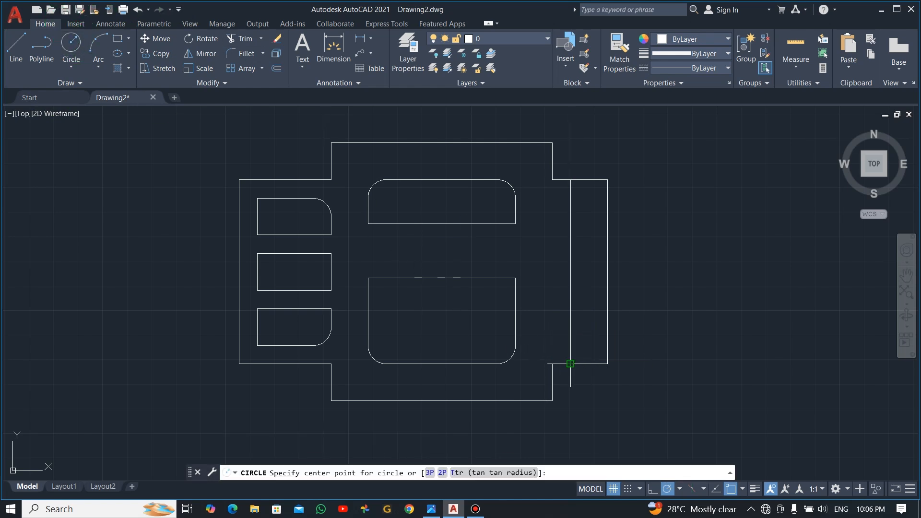
key("alt+Tab")
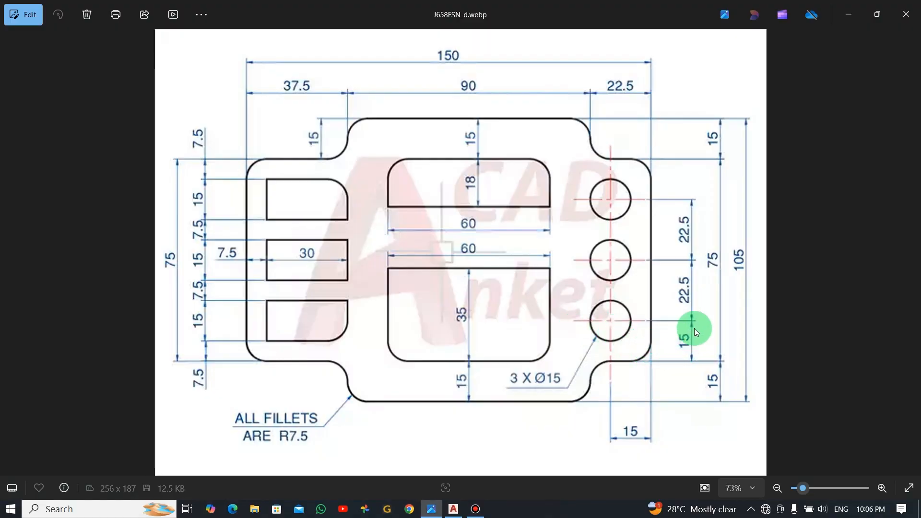
key("alt+Tab")
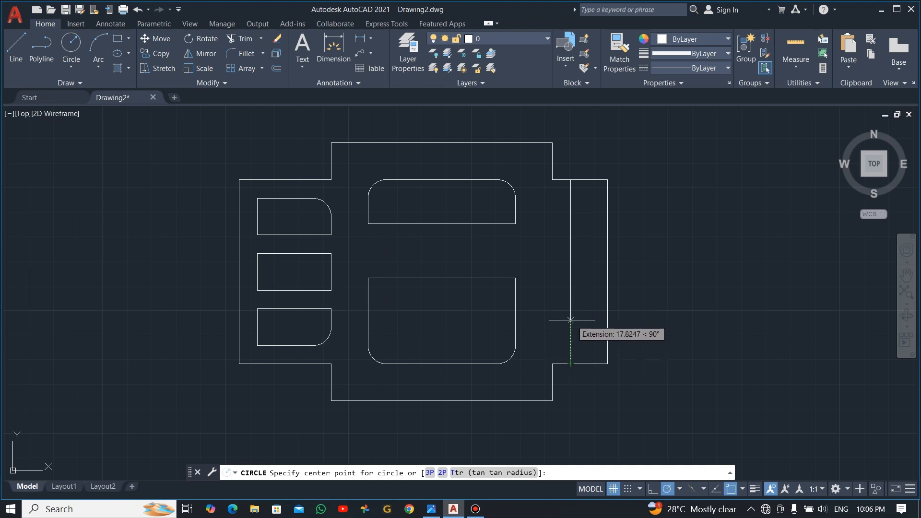
key("Return")
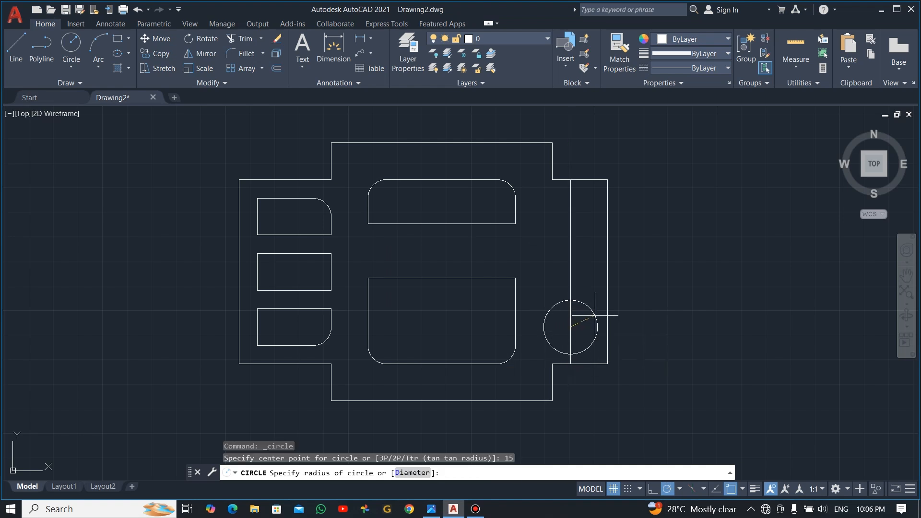
left_click(413, 472)
key("alt+Tab")
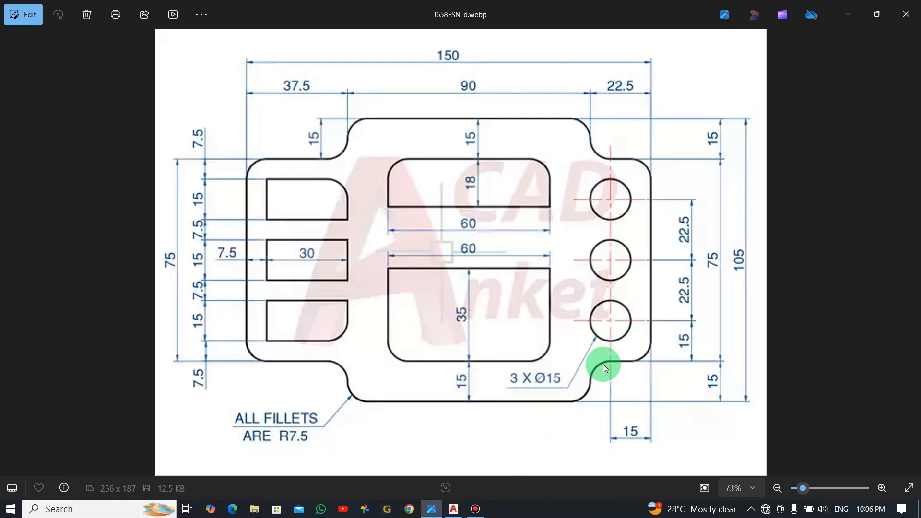
key("alt+Tab")
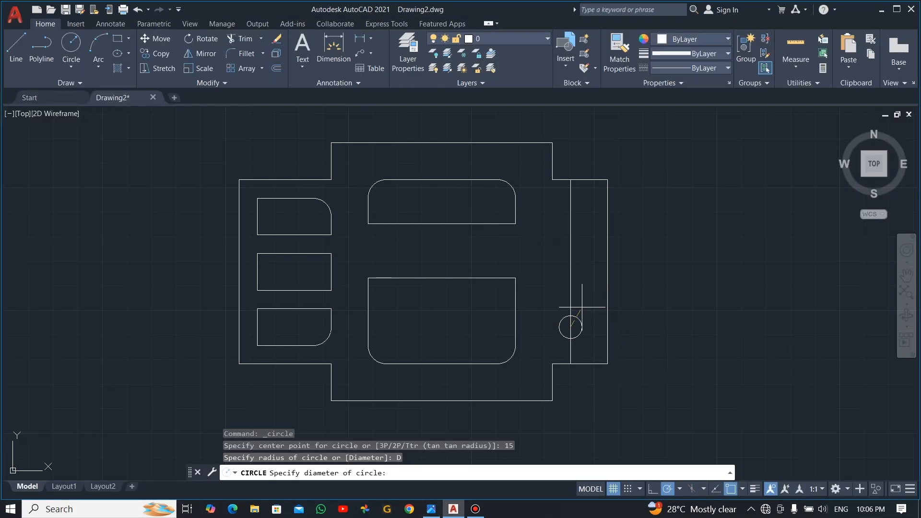
key("Return")
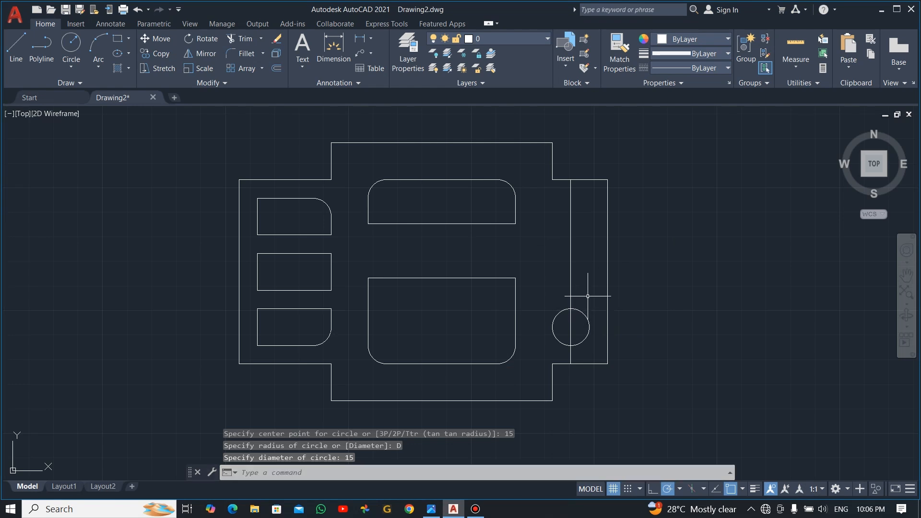
left_click(588, 295)
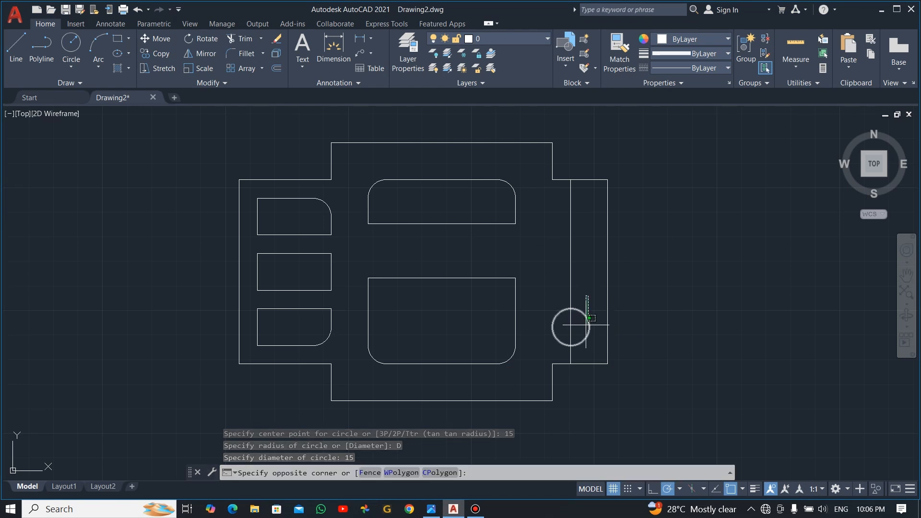
left_click(584, 325)
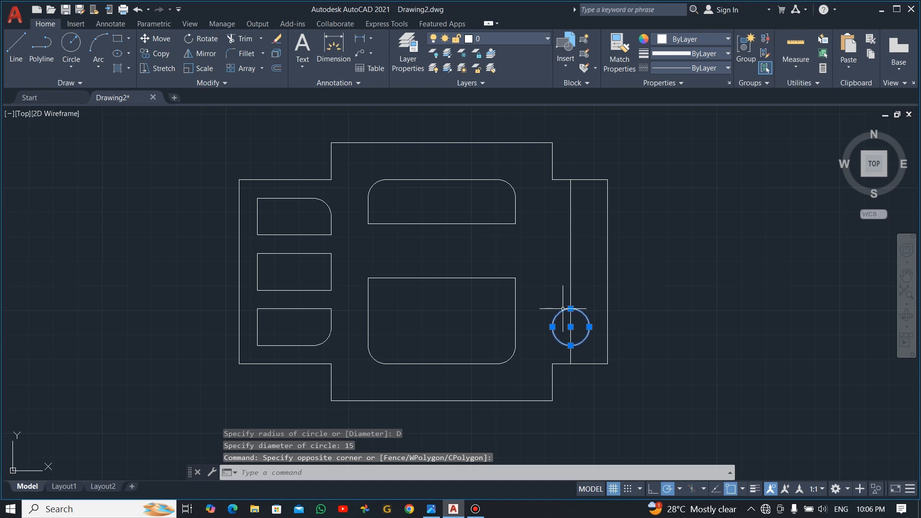
left_click(191, 53)
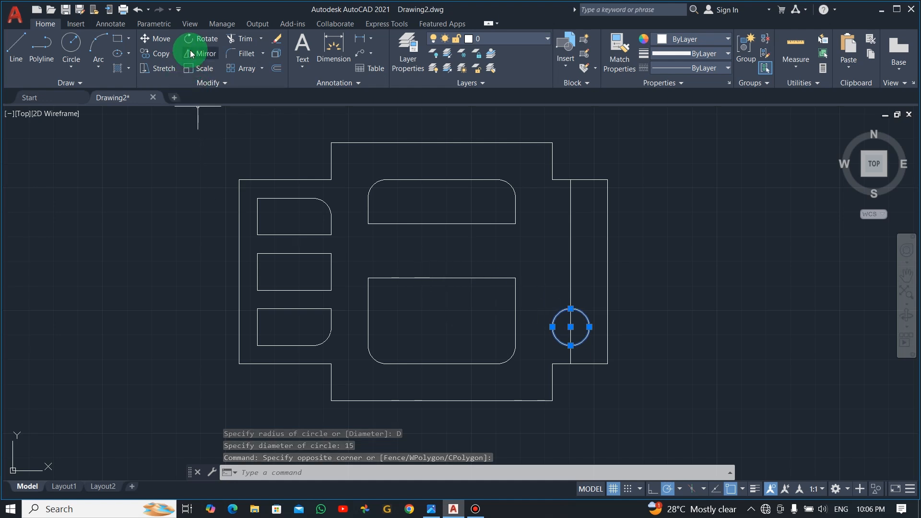
Step: Copy the circle 22.5 and 45 upward, then erase the vertical guide line
left_click(164, 57)
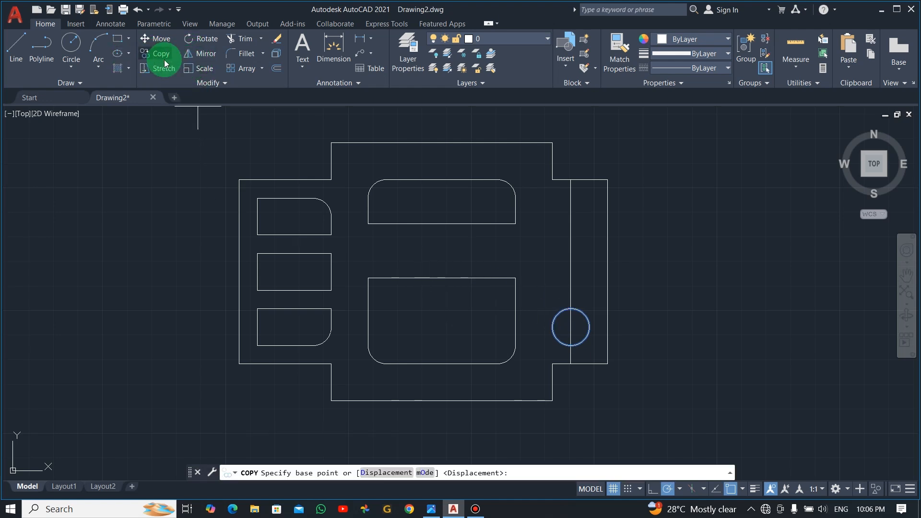
left_click(570, 327)
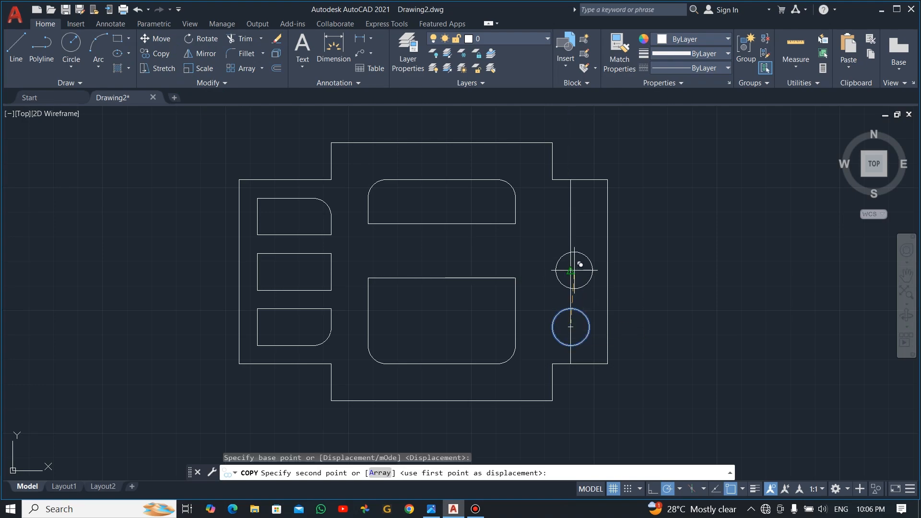
left_click(573, 270)
key("alt+Tab")
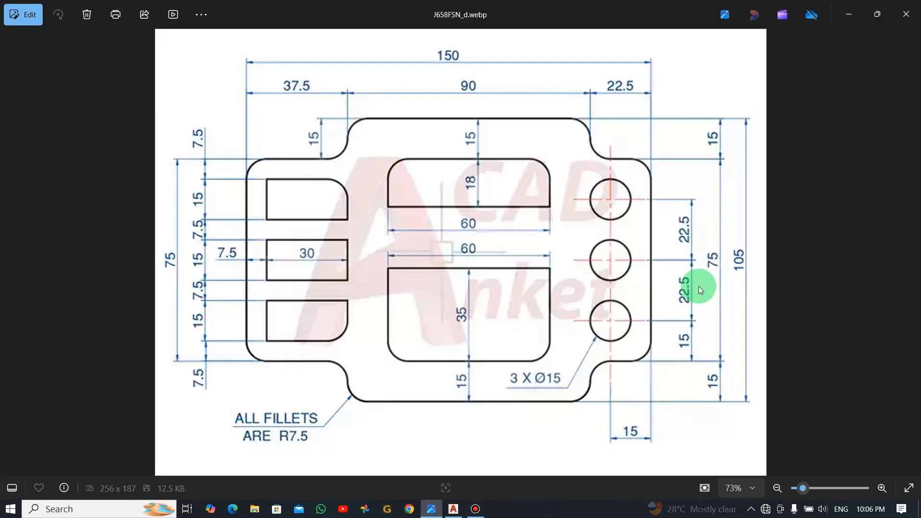
key("alt+Tab")
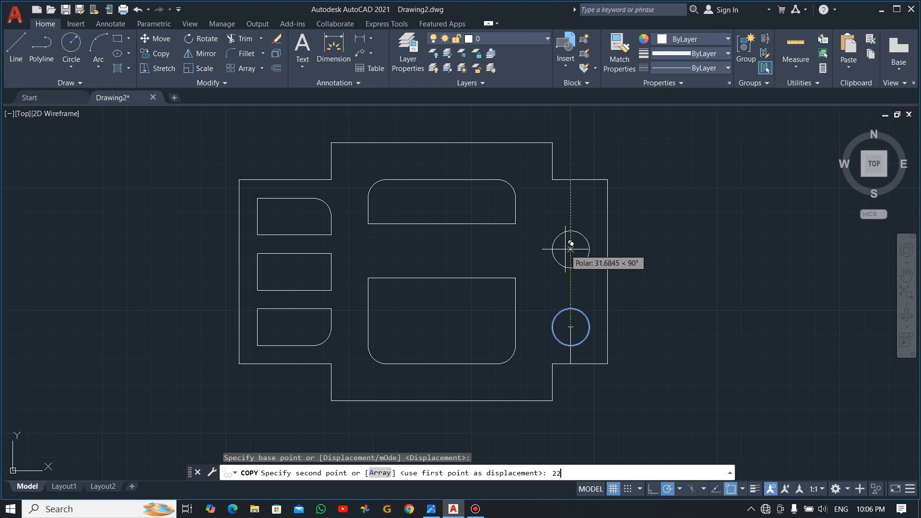
type("22.5")
key("Return")
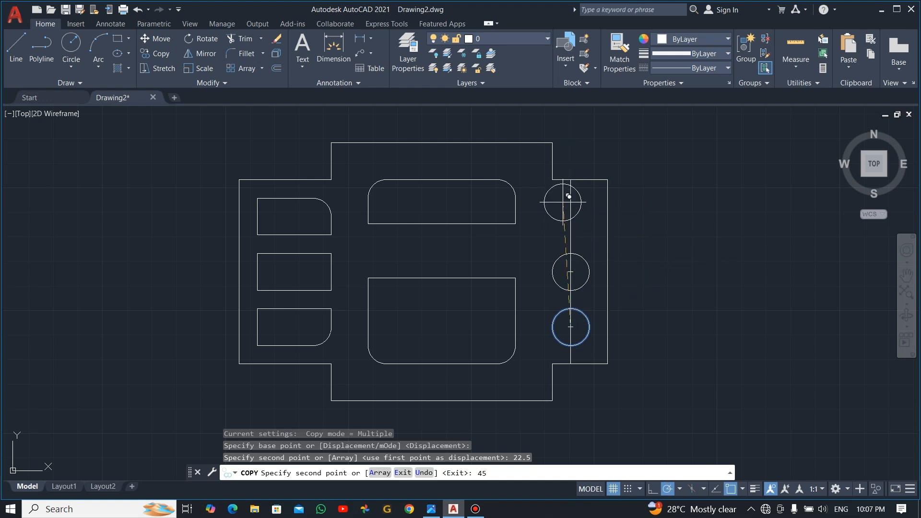
key("Return")
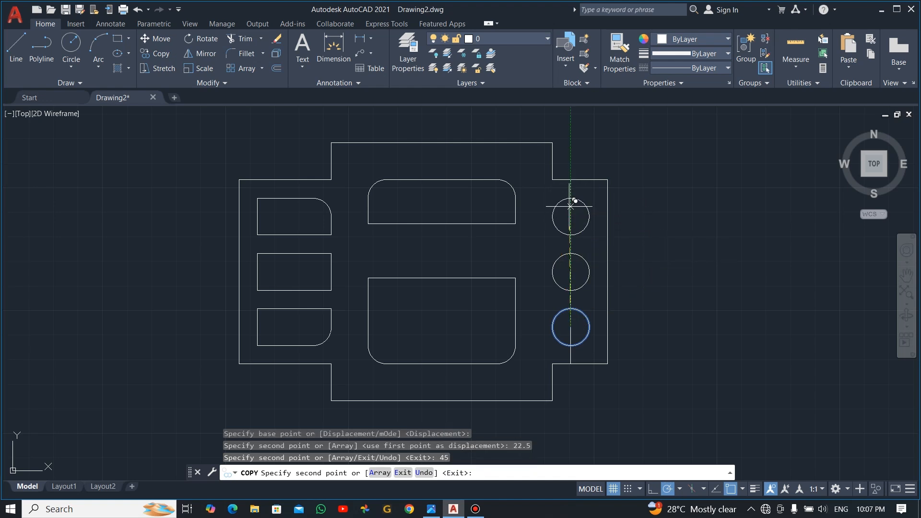
key("Escape")
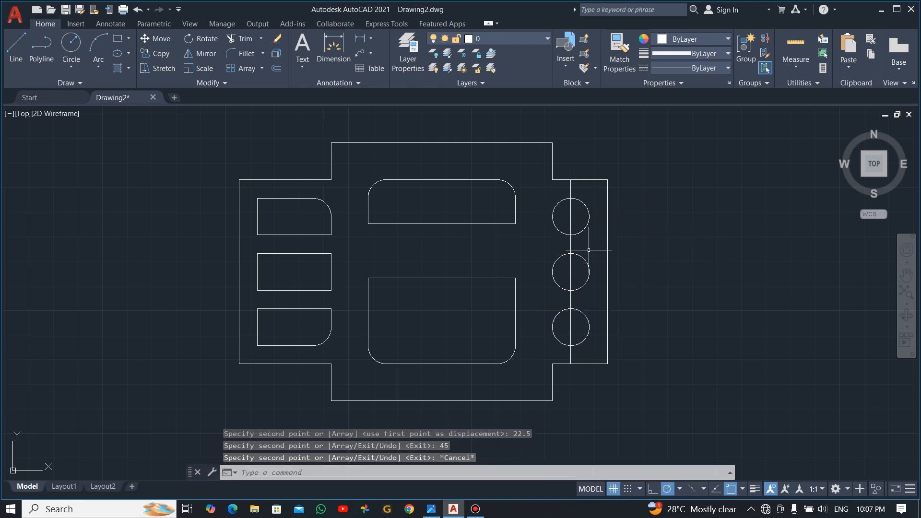
left_click(571, 222)
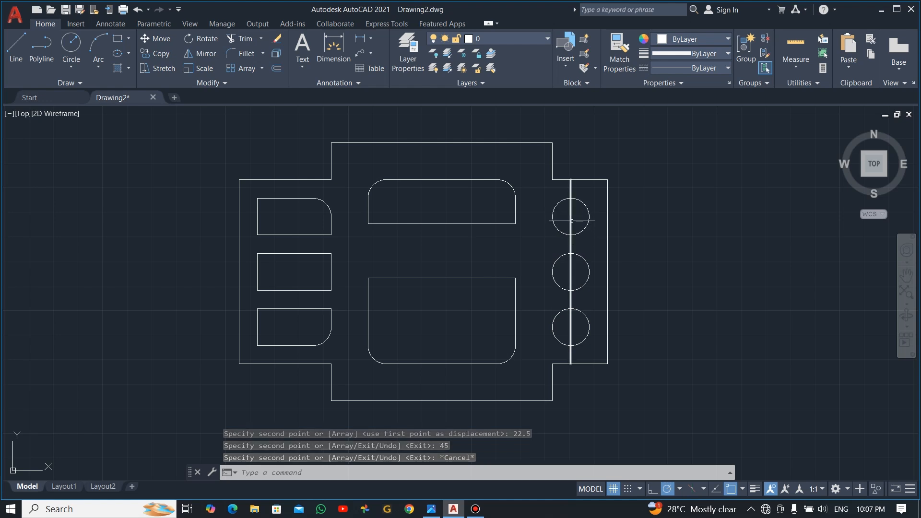
key("Delete")
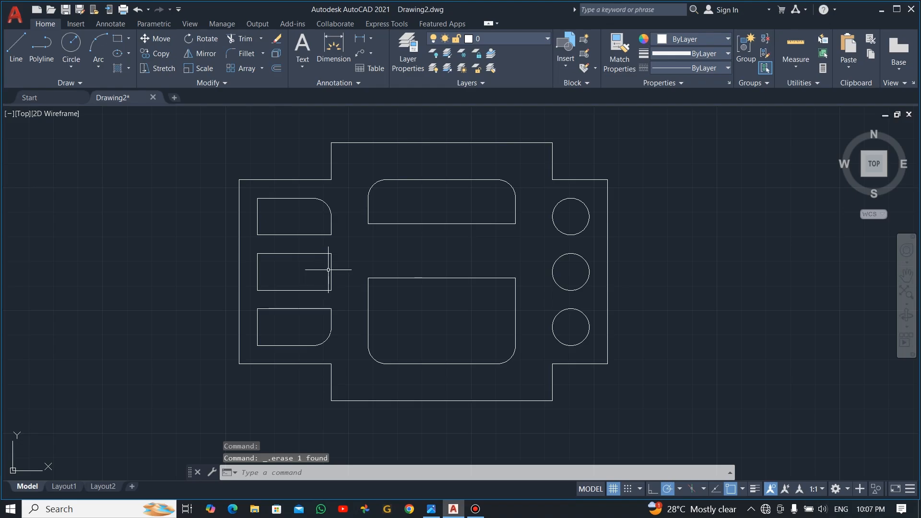
Step: Check the reference drawing, cancel a stray Offset, and start the Fillet command
key("alt+Tab")
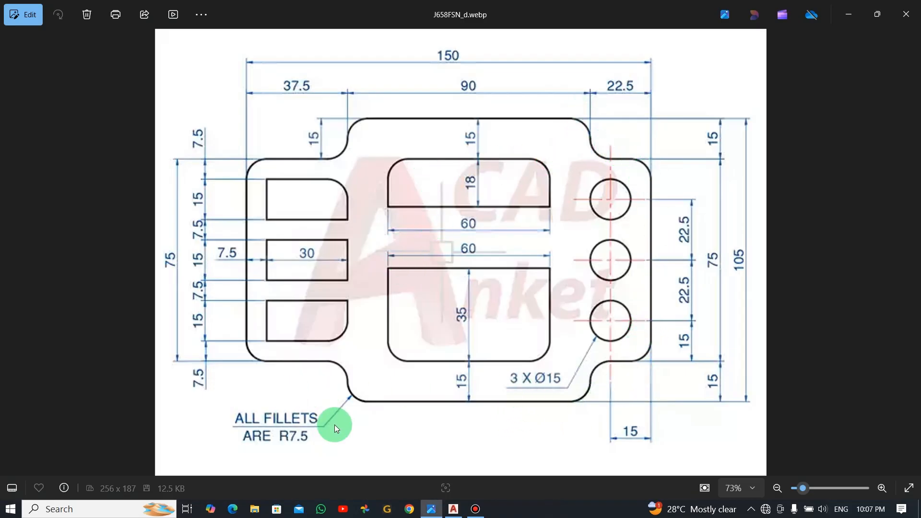
key("alt+Tab")
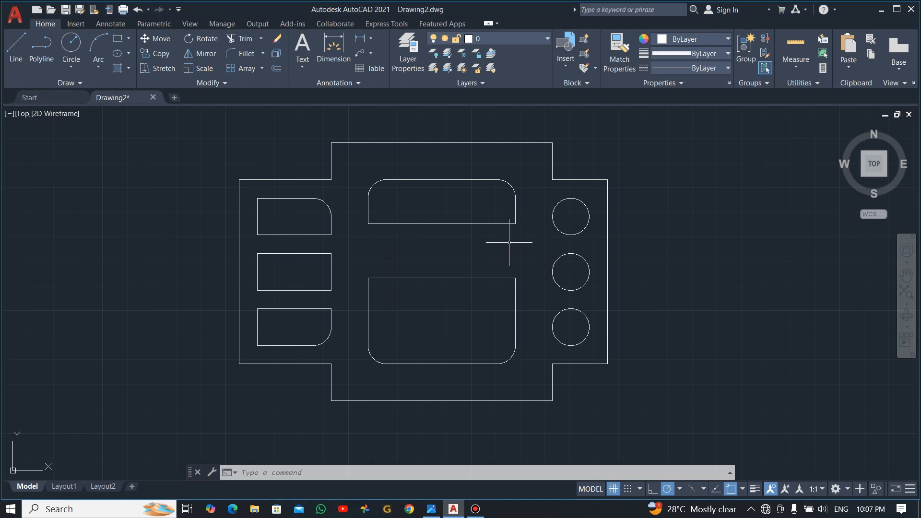
left_click(277, 69)
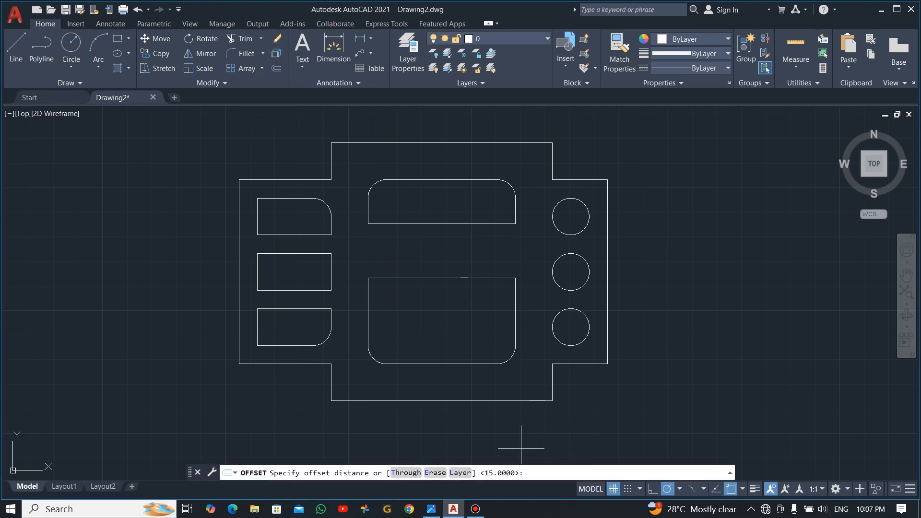
key("Escape")
left_click(205, 25)
Step: Fillet all six right-side profile corners, inner and outer, with radius 7.5
left_click(238, 53)
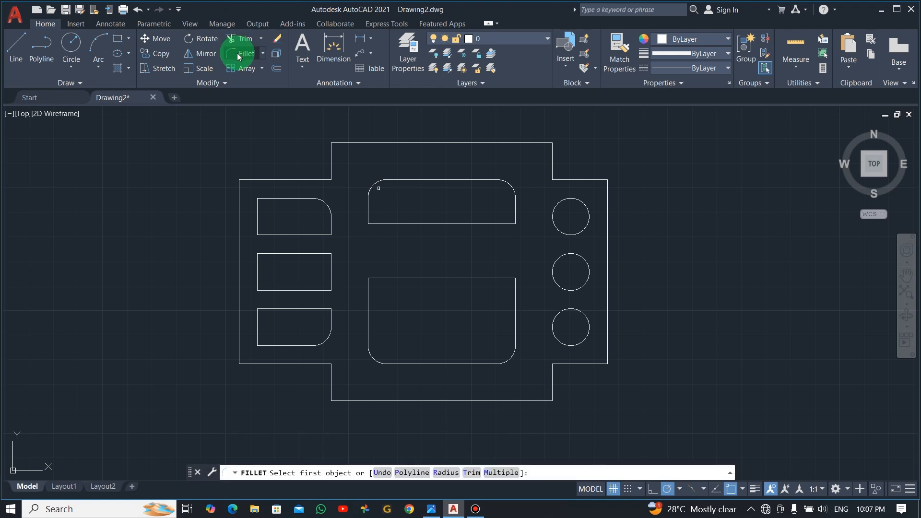
left_click(446, 472)
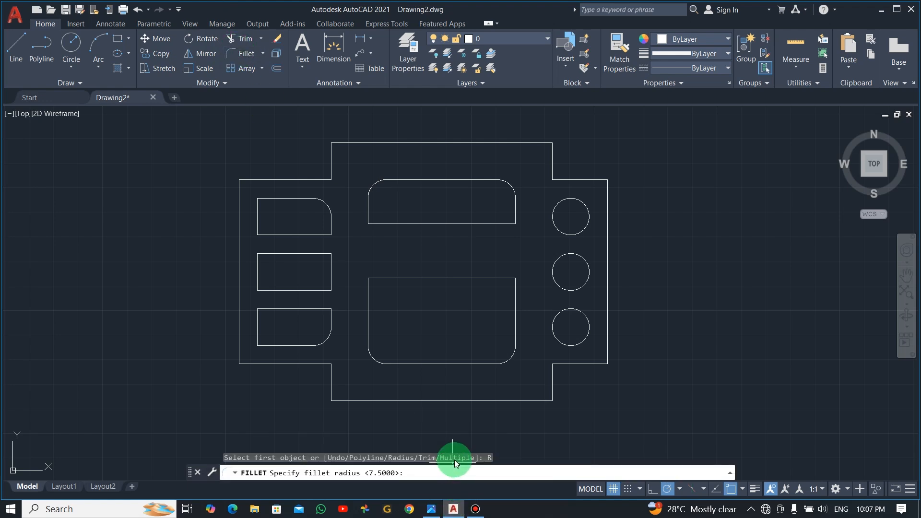
key("Return")
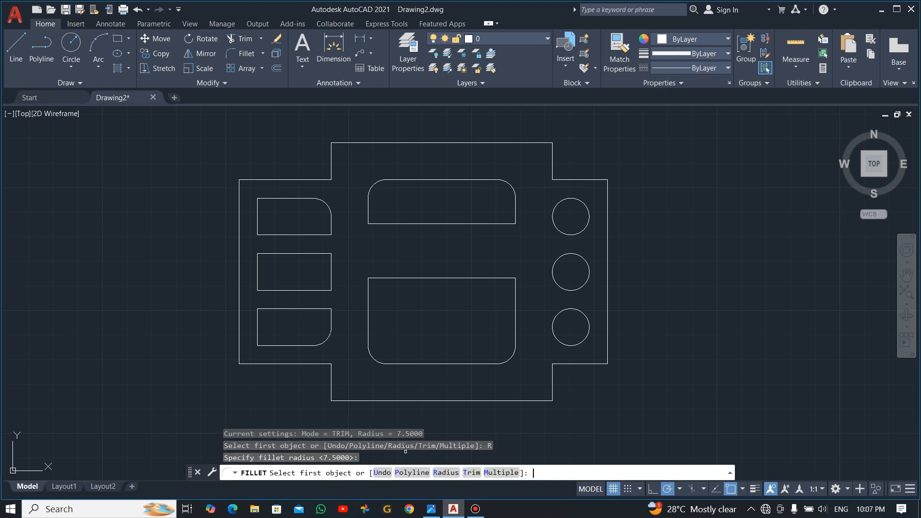
left_click(501, 473)
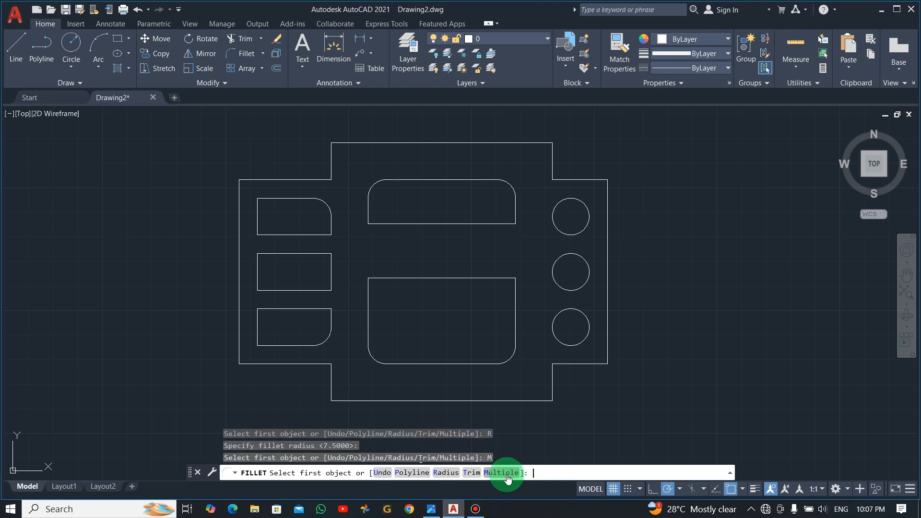
left_click(535, 401)
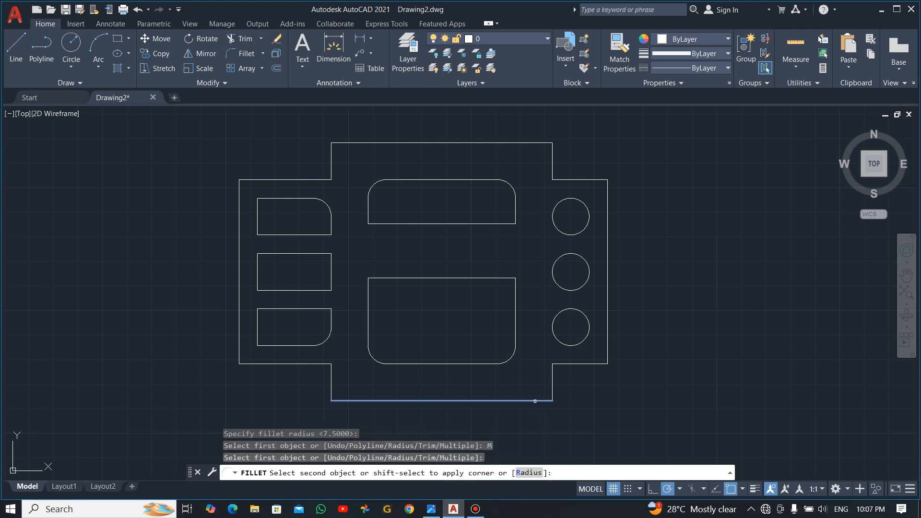
left_click(553, 384)
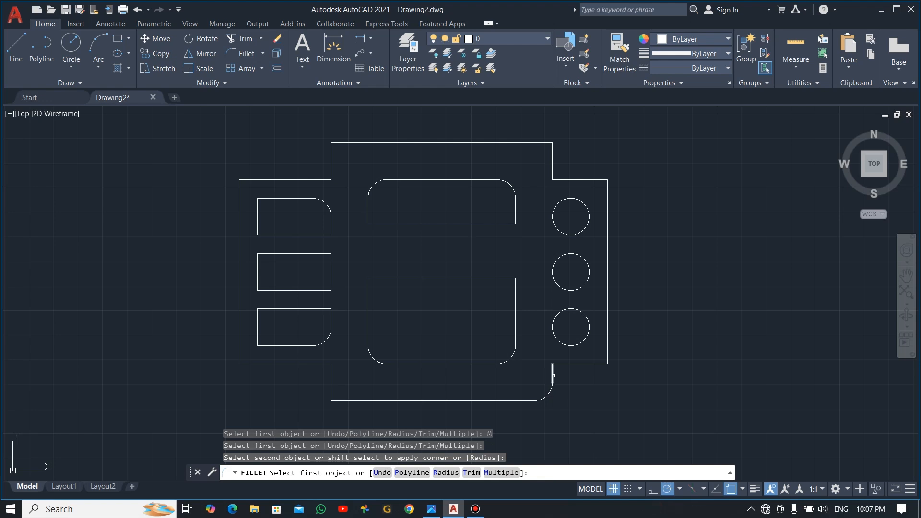
left_click(552, 375)
left_click(572, 365)
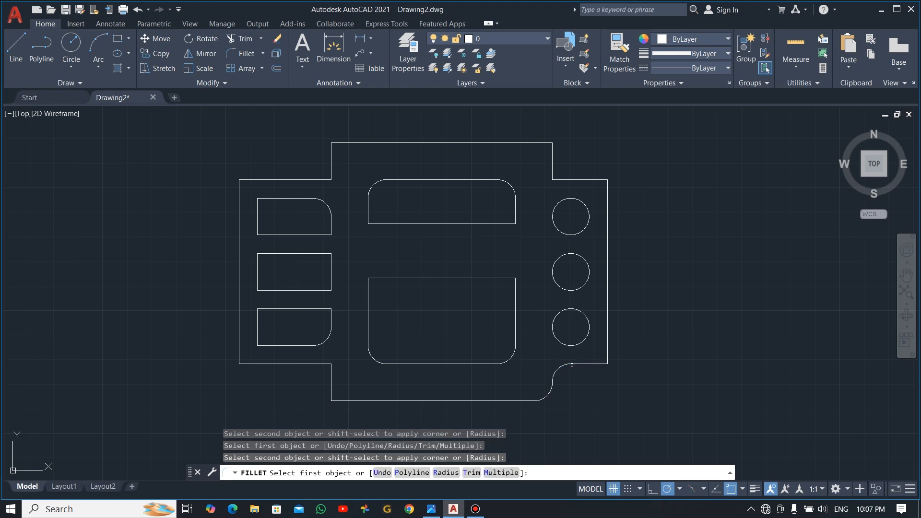
left_click(596, 363)
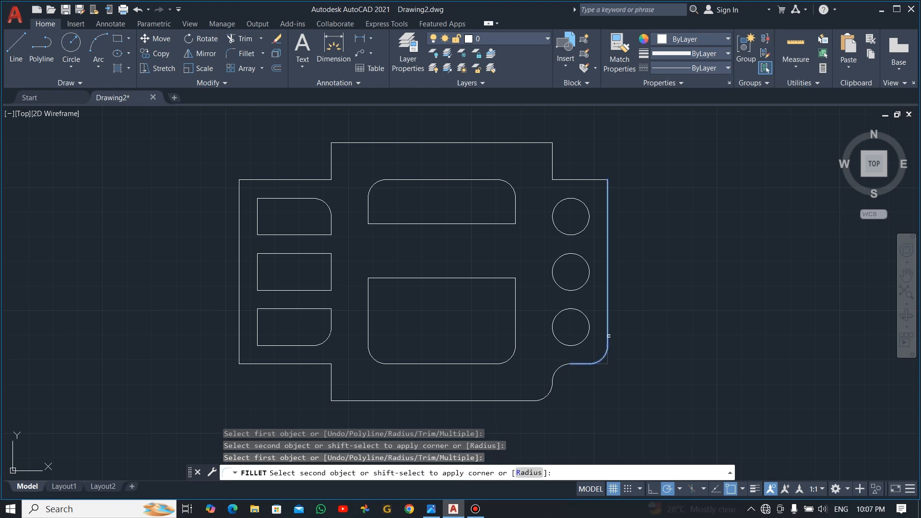
left_click(608, 326)
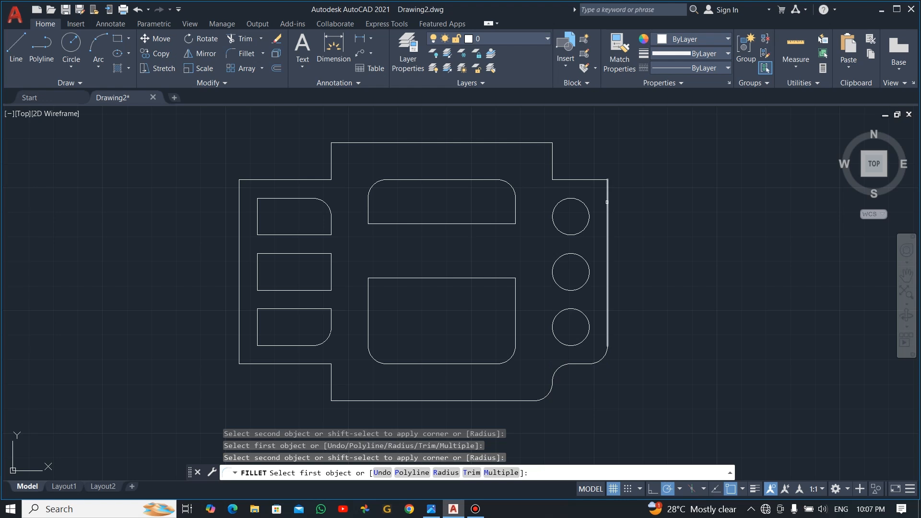
left_click(608, 199)
left_click(586, 181)
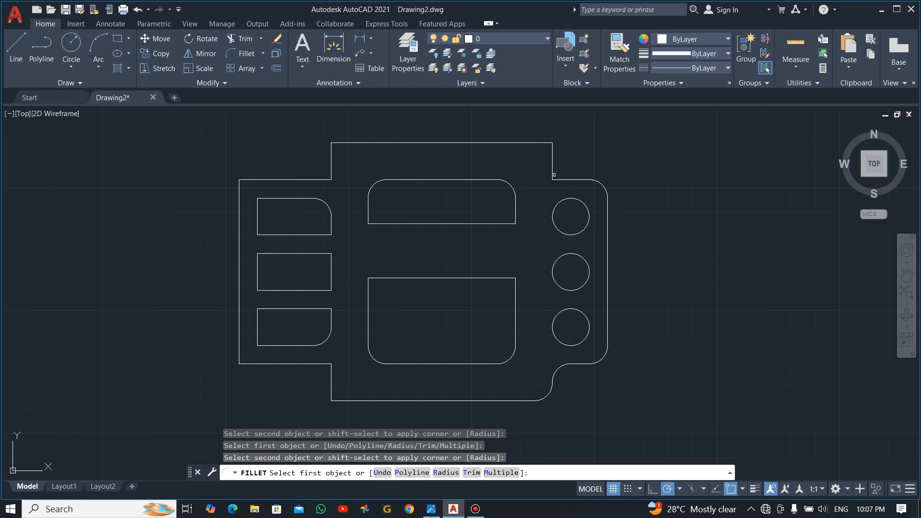
left_click(563, 180)
left_click(553, 166)
left_click(552, 153)
left_click(535, 143)
Step: Fillet the six left-side profile corners, from top section down to bottom section, with R7.5
left_click(358, 142)
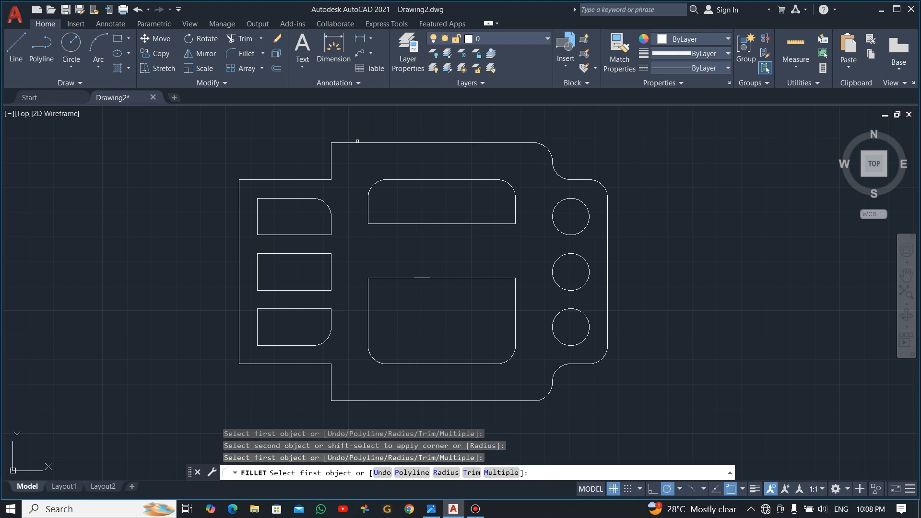
left_click(332, 160)
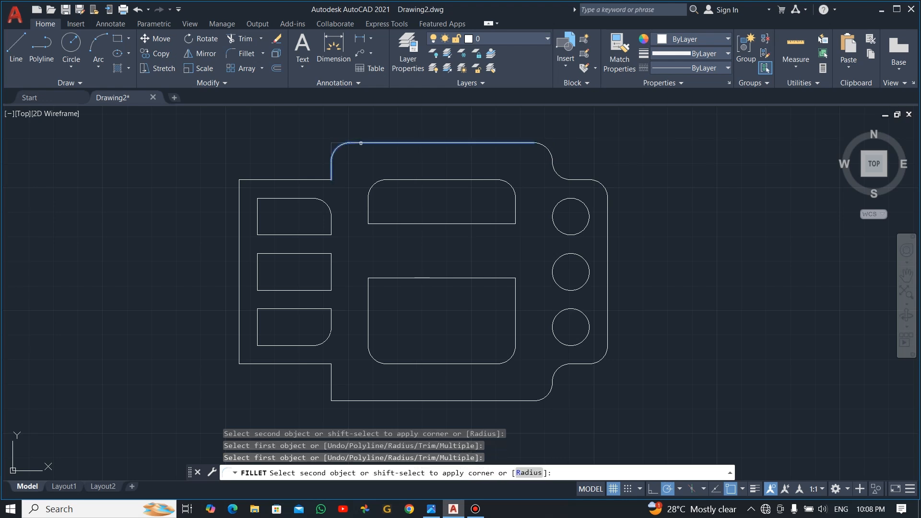
left_click(357, 144)
left_click(331, 168)
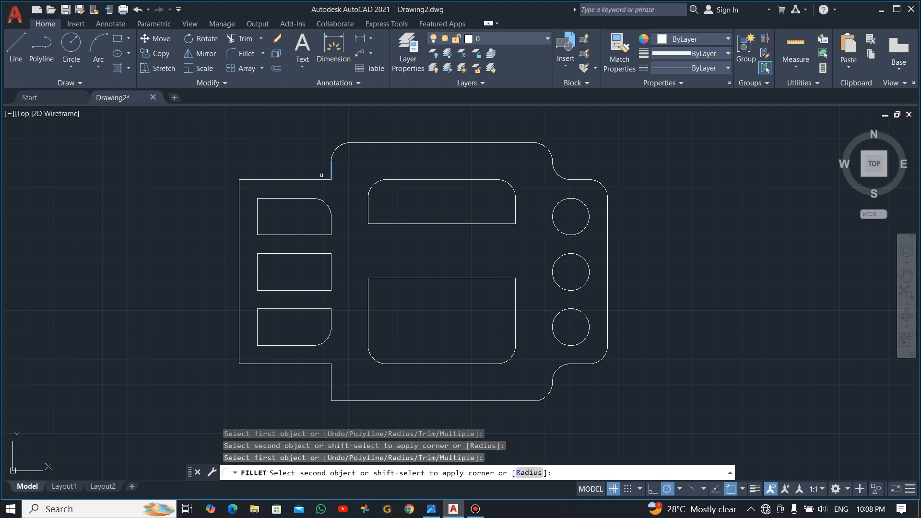
left_click(308, 178)
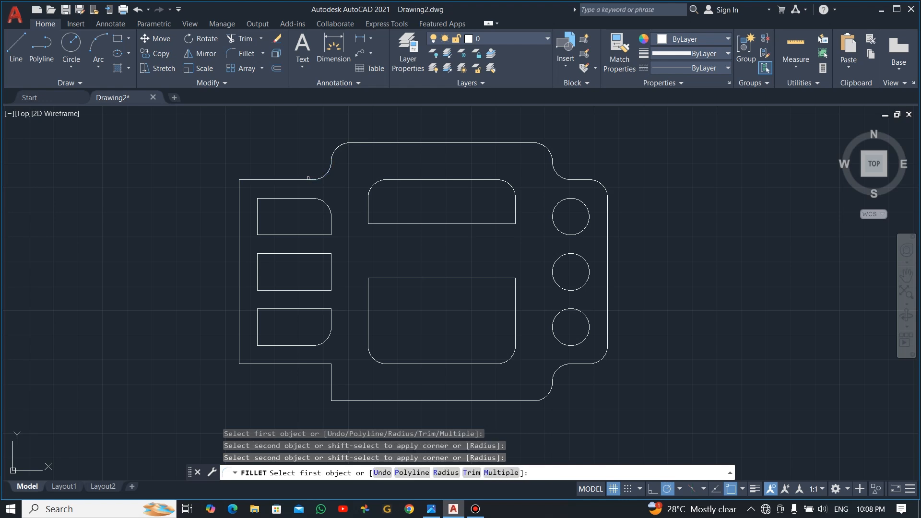
left_click(241, 190)
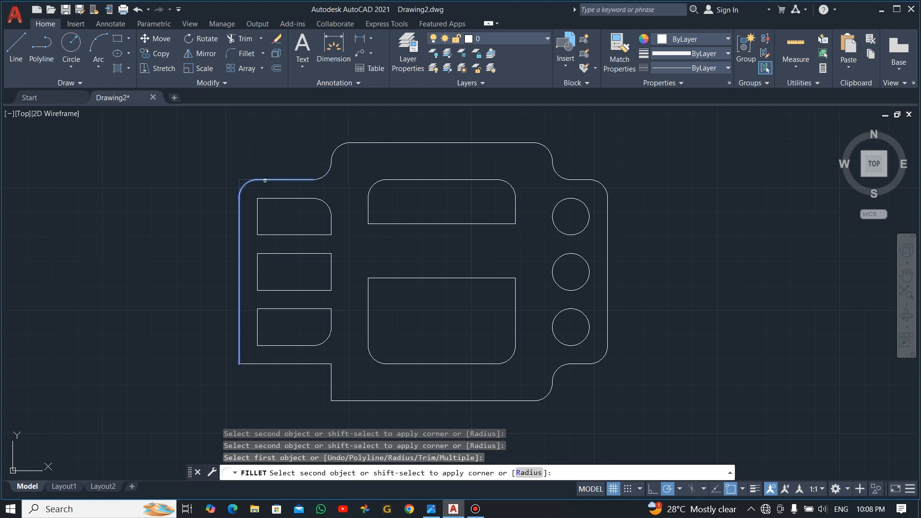
left_click(259, 180)
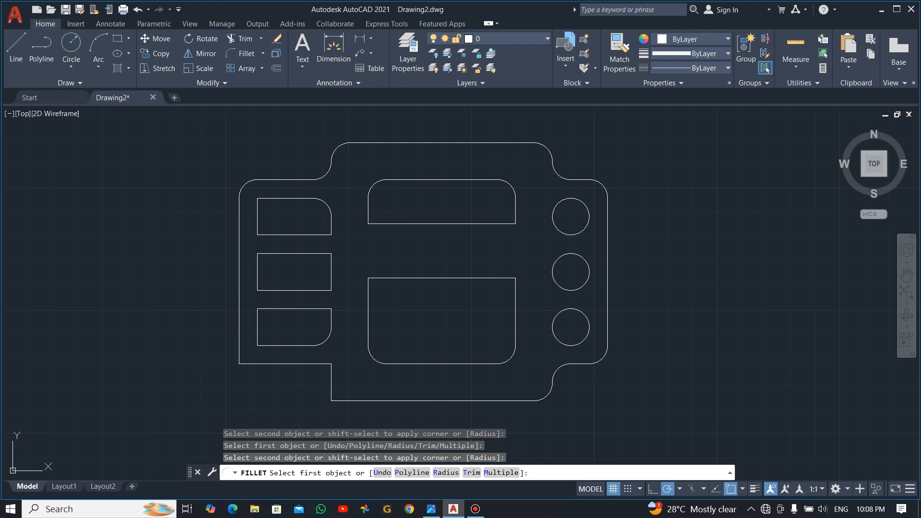
left_click(240, 329)
left_click(260, 364)
left_click(310, 363)
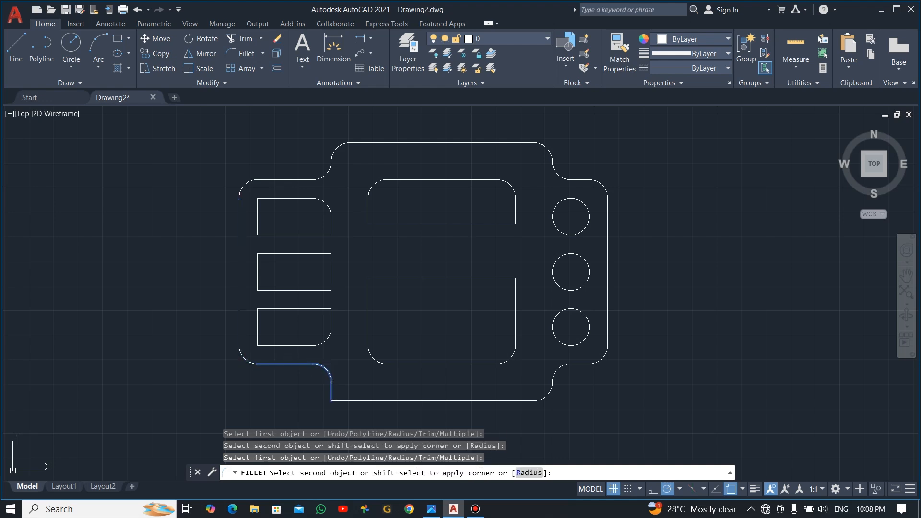
left_click(332, 381)
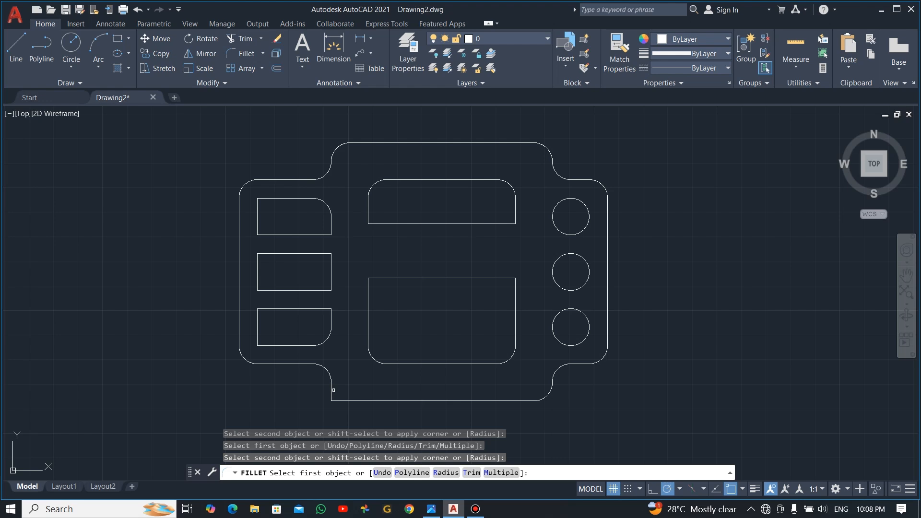
left_click(332, 390)
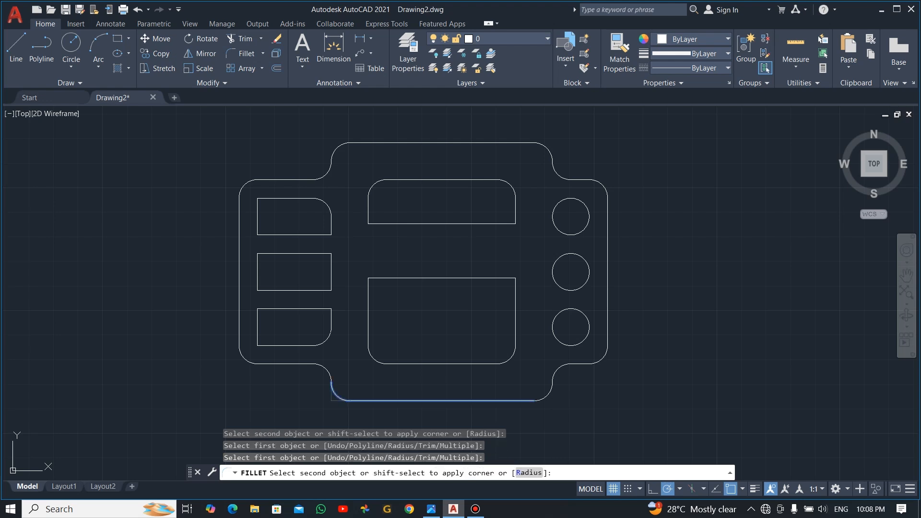
left_click(431, 400)
key("Escape")
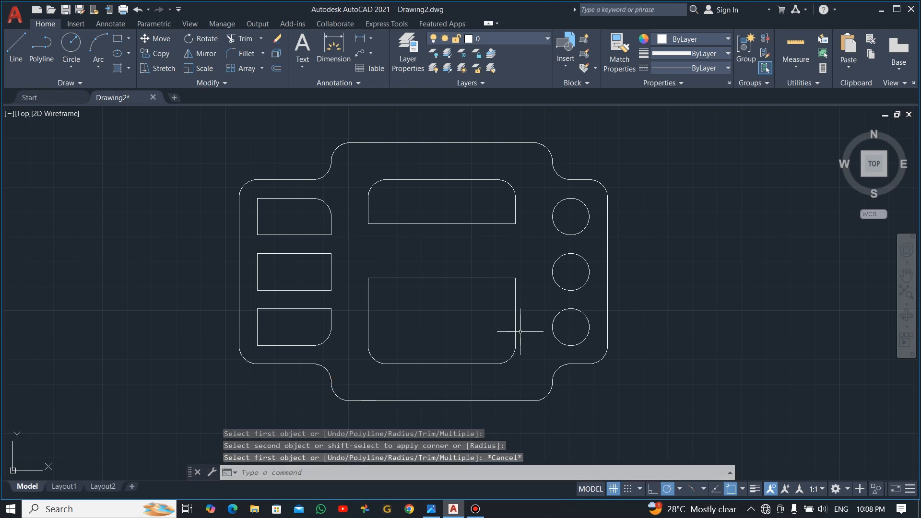
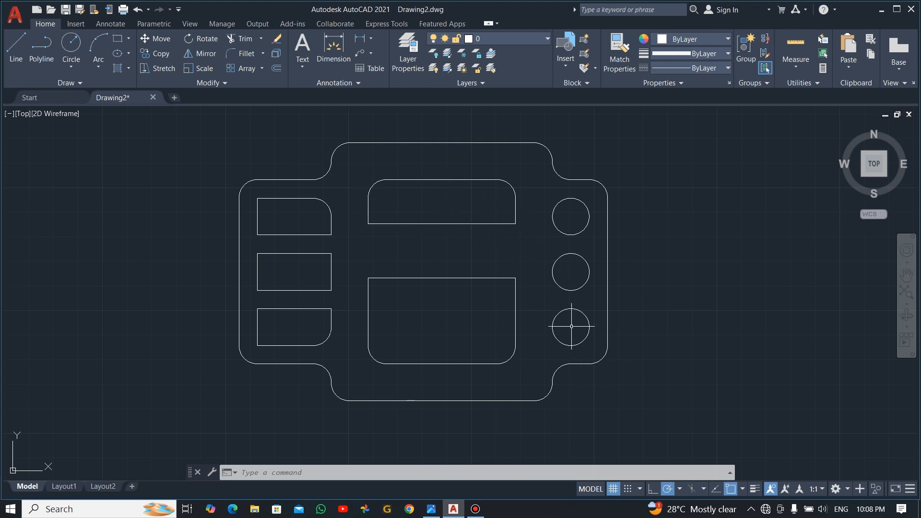
Step: Create a new layer named DIM and give it colour index 50 (yellow)
left_click(404, 49)
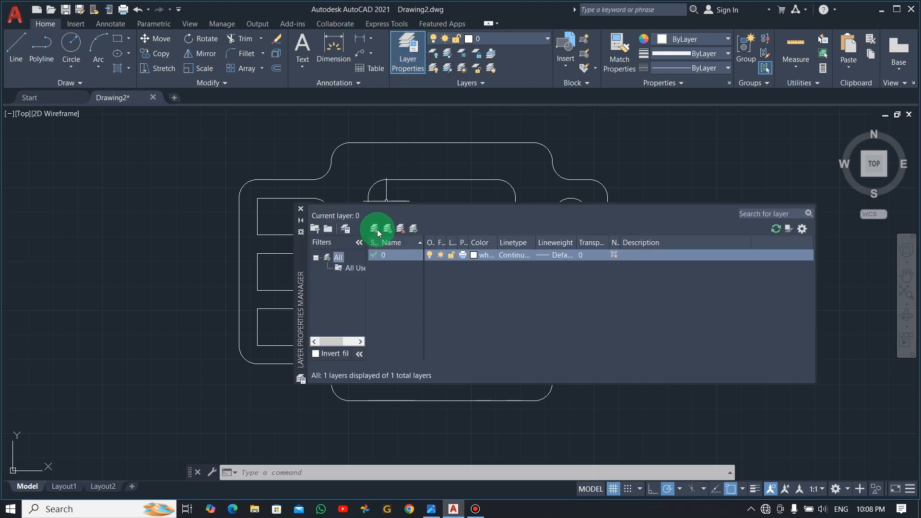
left_click(375, 229)
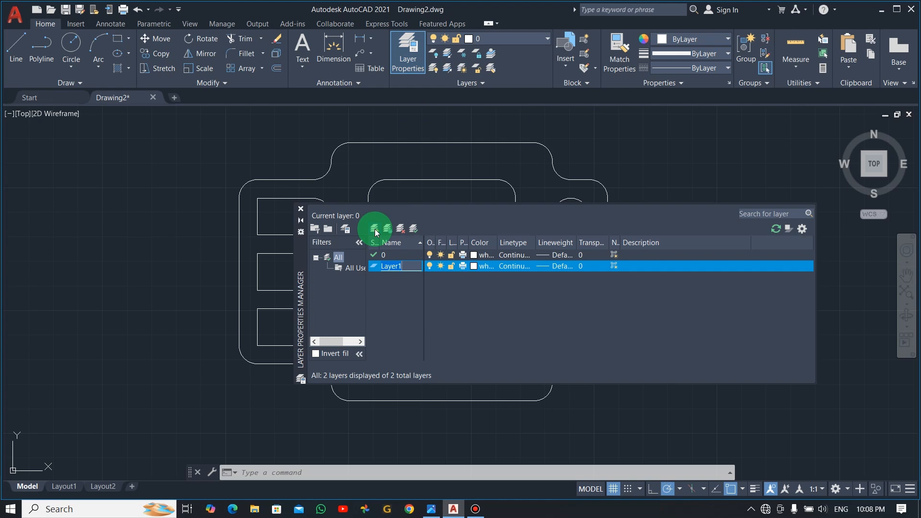
type("DIM")
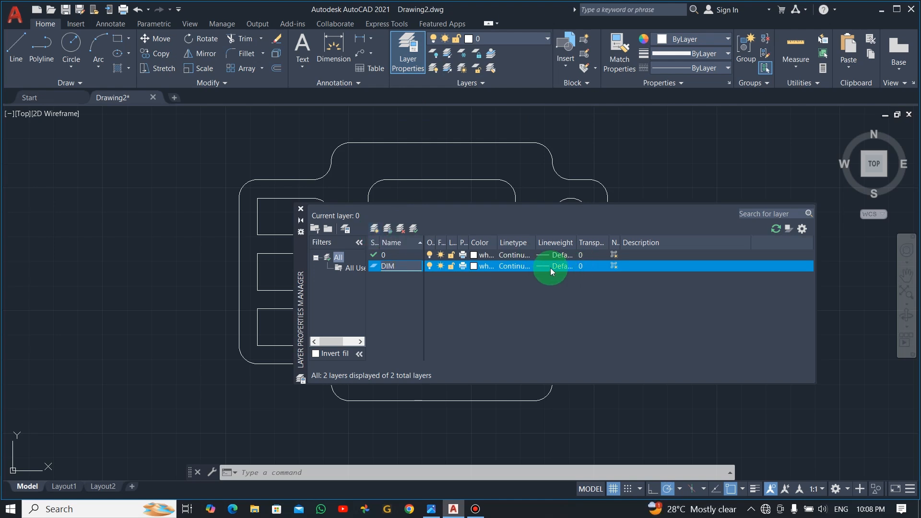
left_click(585, 267)
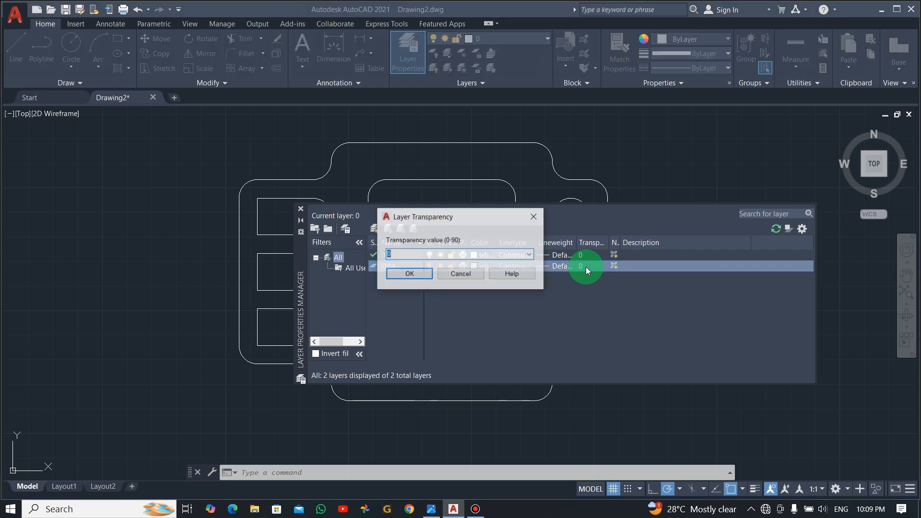
left_click(539, 218)
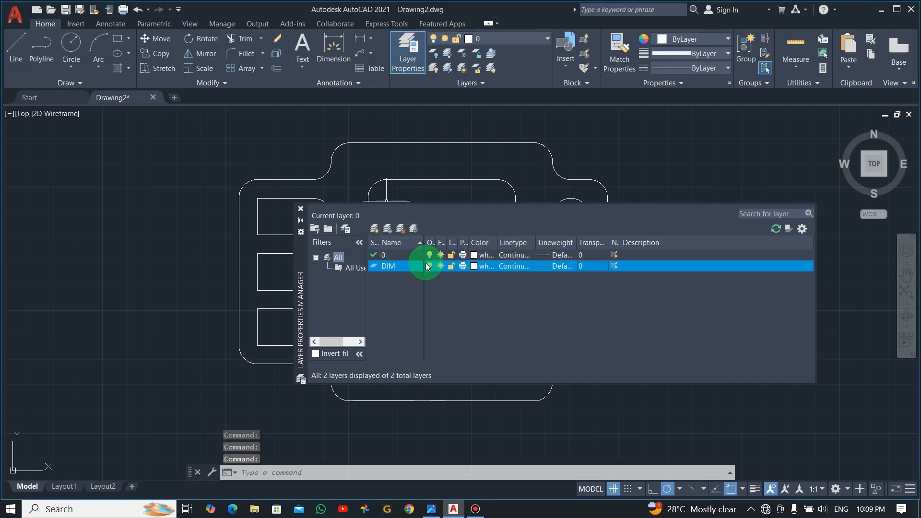
left_click(473, 267)
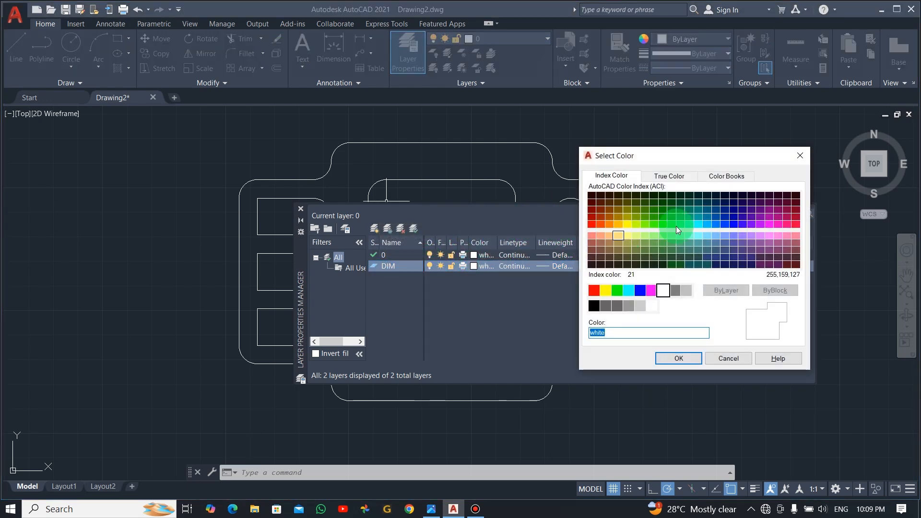
left_click(626, 224)
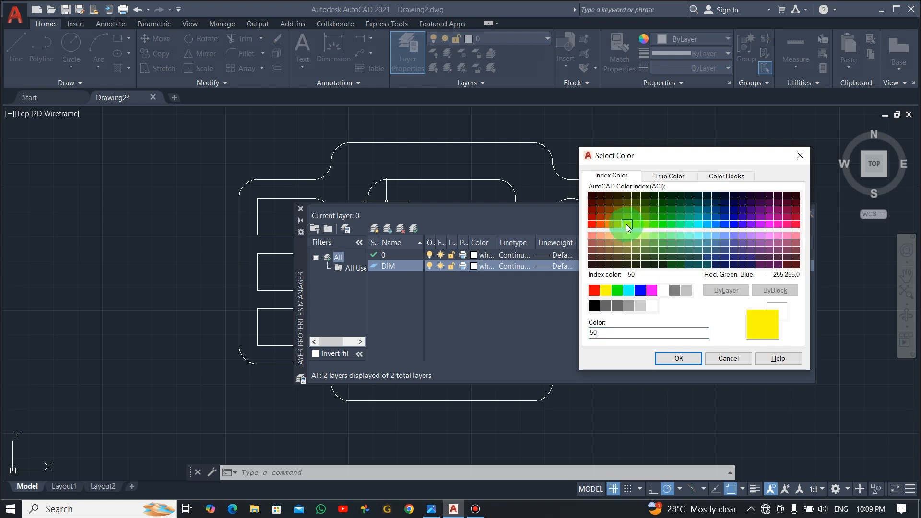
left_click(692, 360)
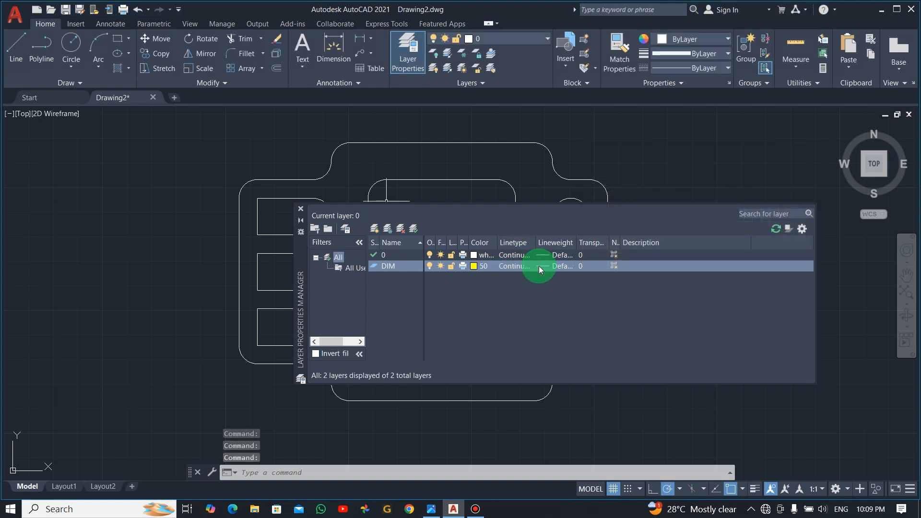
Step: Give both layer 0 and the DIM layer a 0.15 mm lineweight
left_click(566, 257)
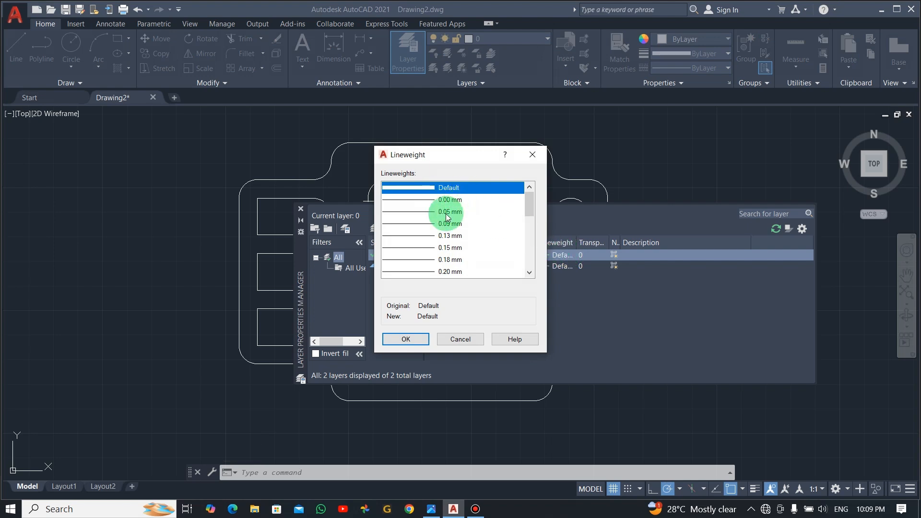
left_click(437, 248)
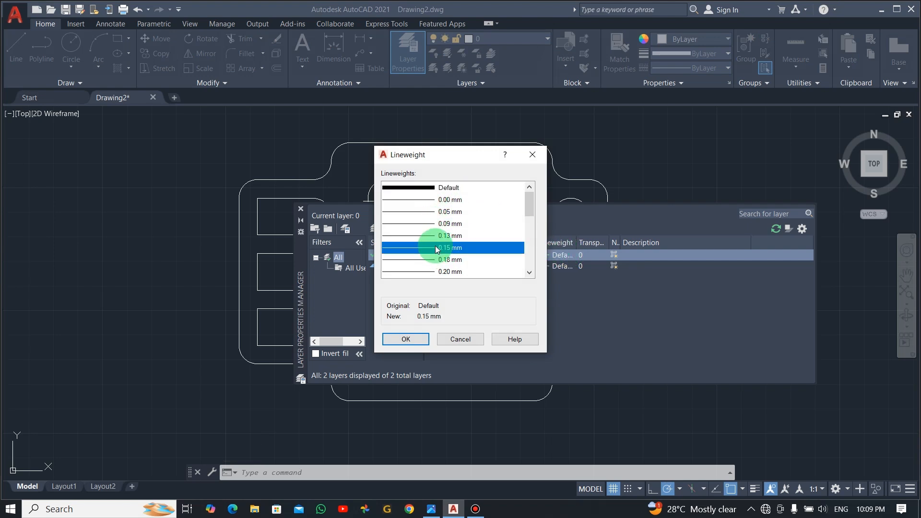
left_click(408, 339)
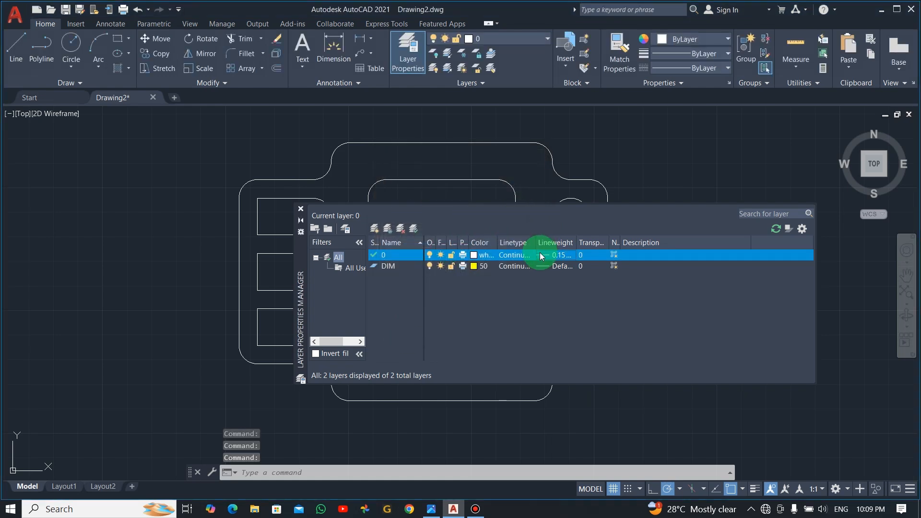
left_click(549, 255)
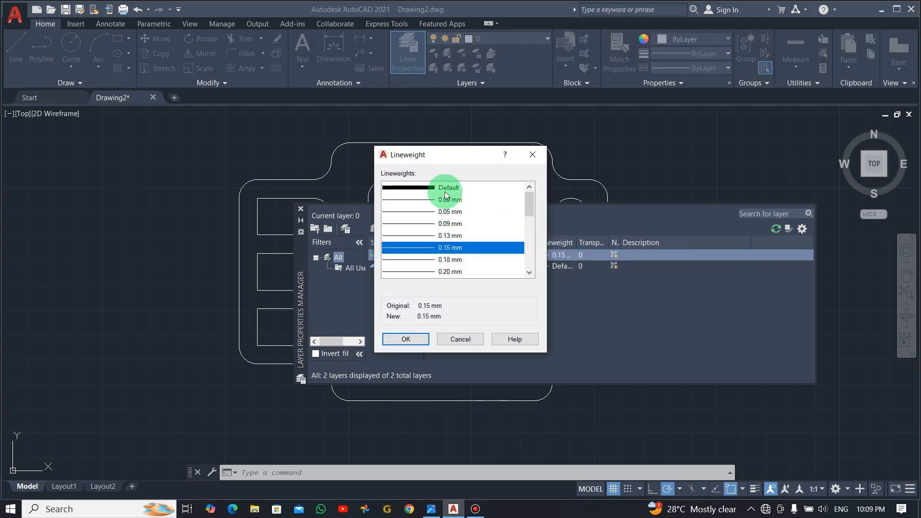
left_click(445, 188)
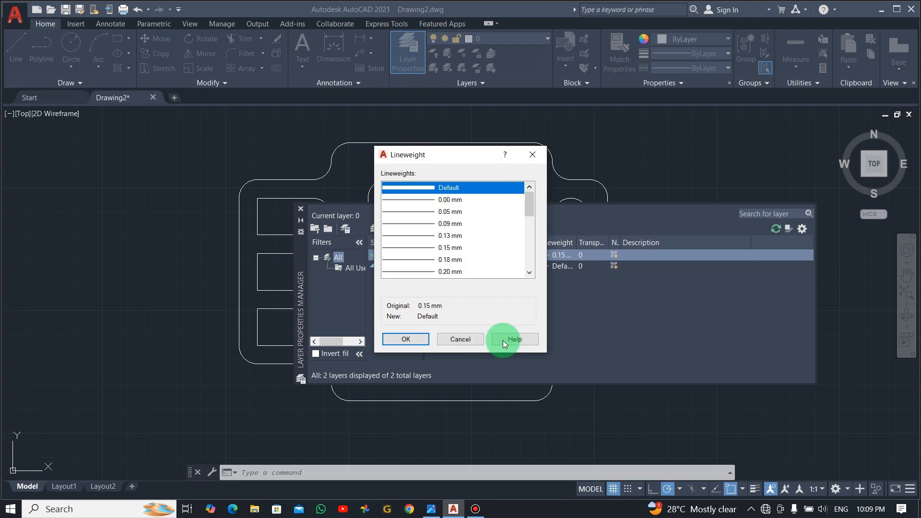
left_click(481, 338)
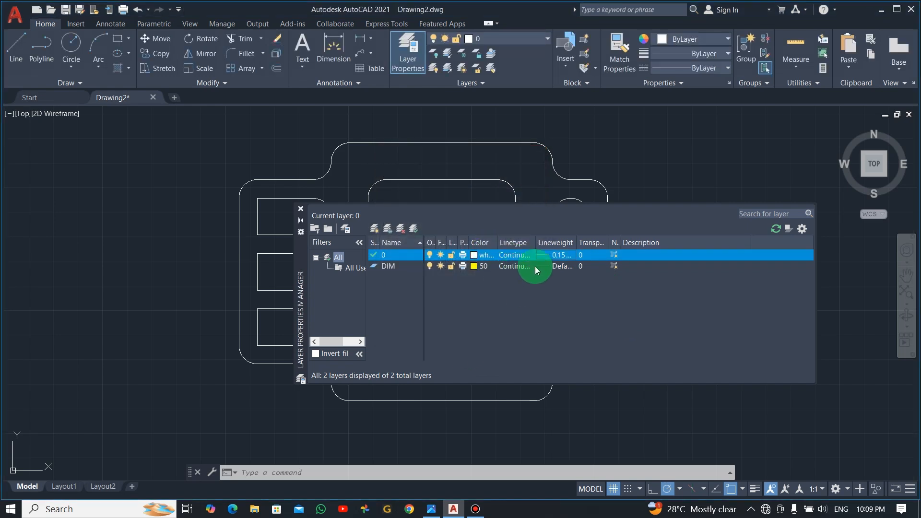
left_click(546, 266)
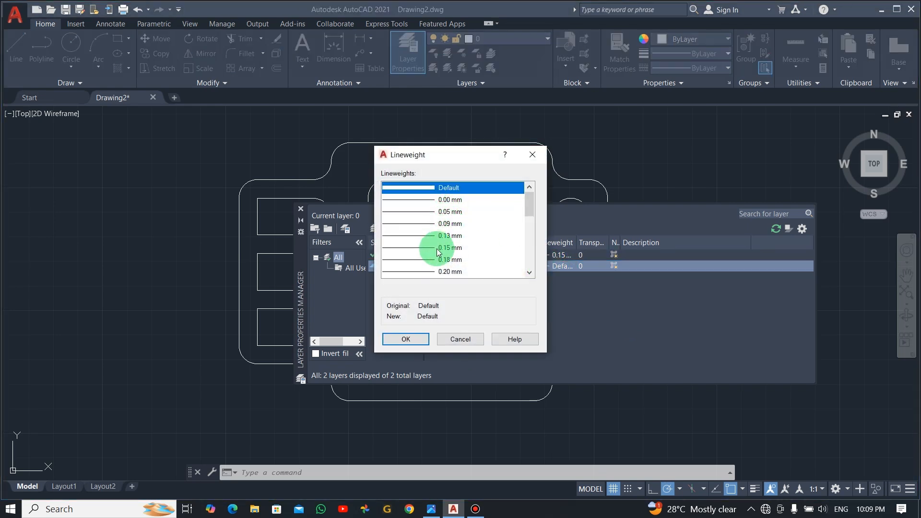
left_click(437, 249)
left_click(412, 338)
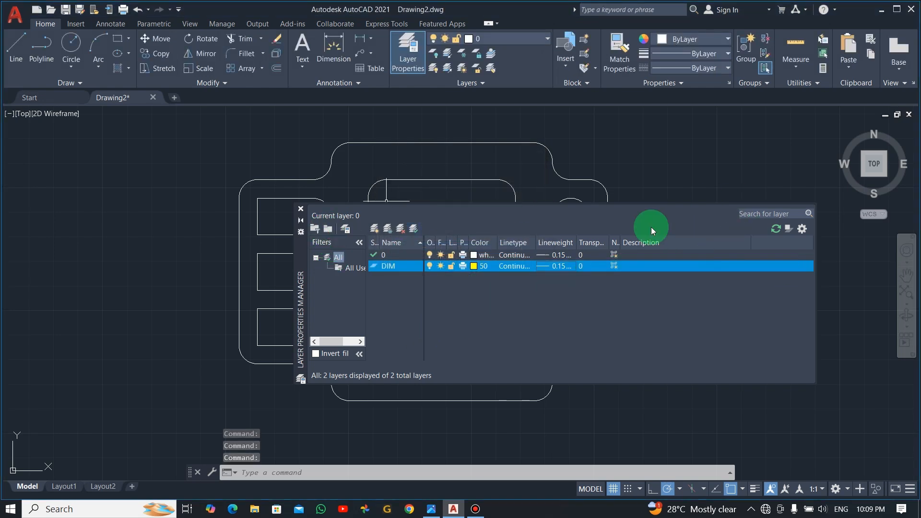
Step: Make DIM the current layer and dimension the 90 top width above the plate
left_click(300, 209)
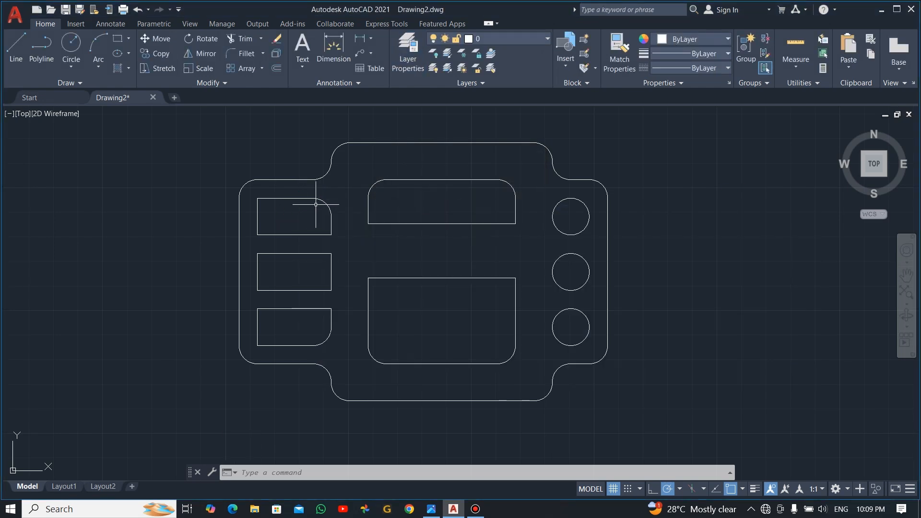
left_click(548, 38)
left_click(487, 67)
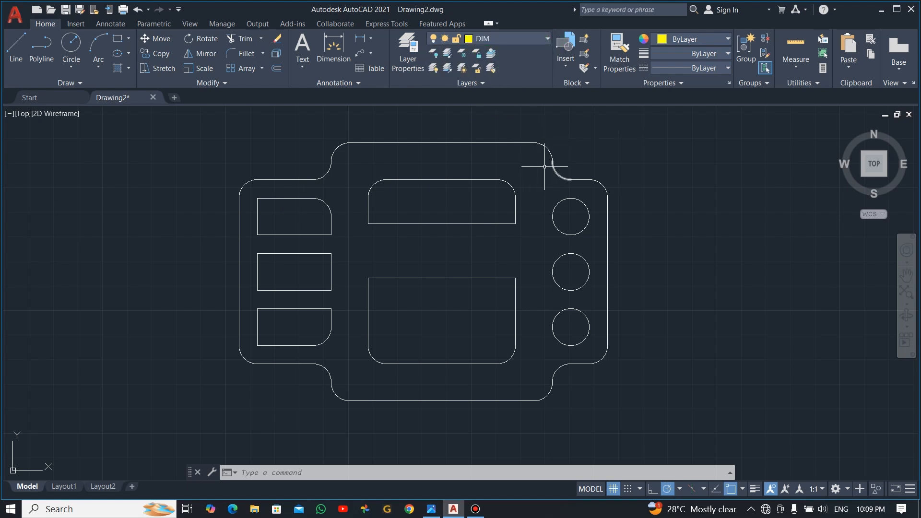
left_click(359, 38)
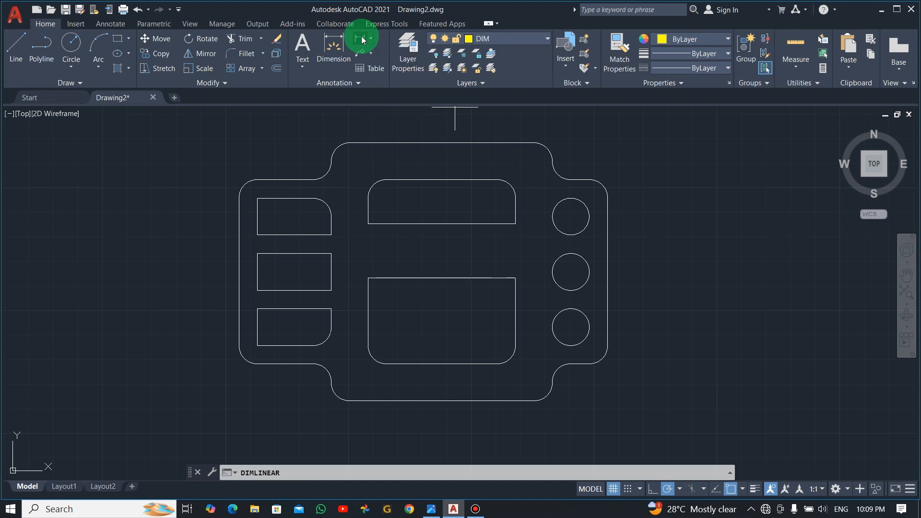
scroll(365, 137, "up", 2)
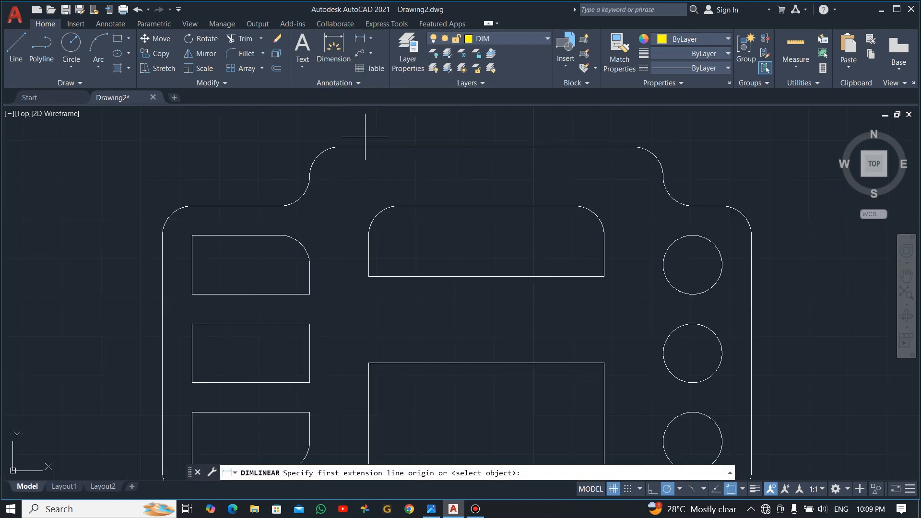
scroll(357, 143, "down", 2)
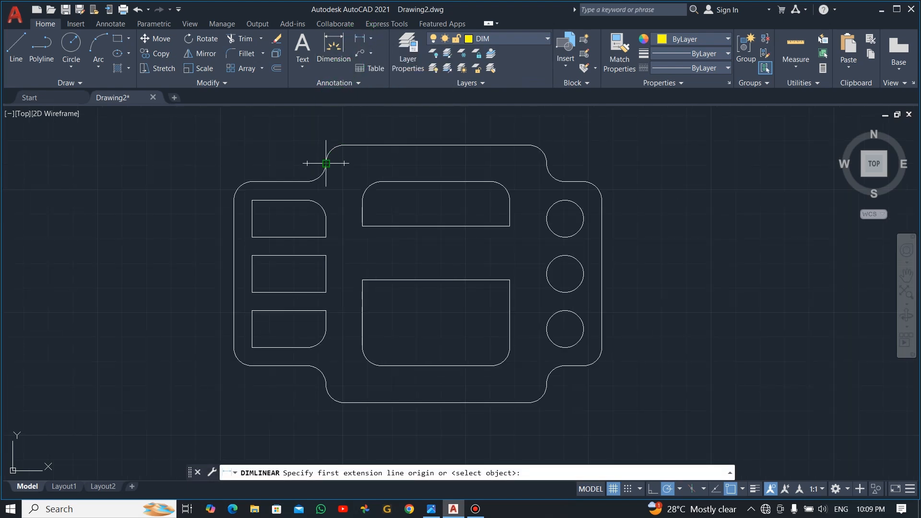
left_click(326, 163)
left_click(546, 163)
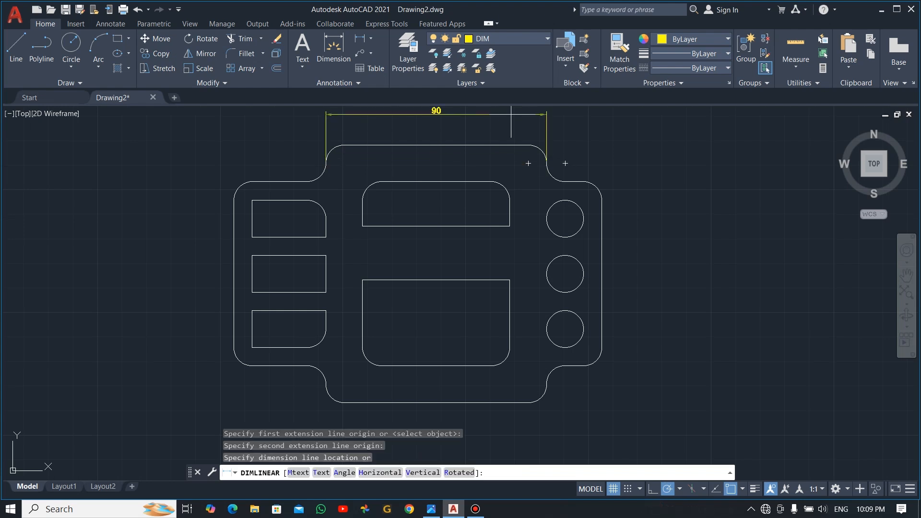
middle_click_drag(470, 116, 464, 166)
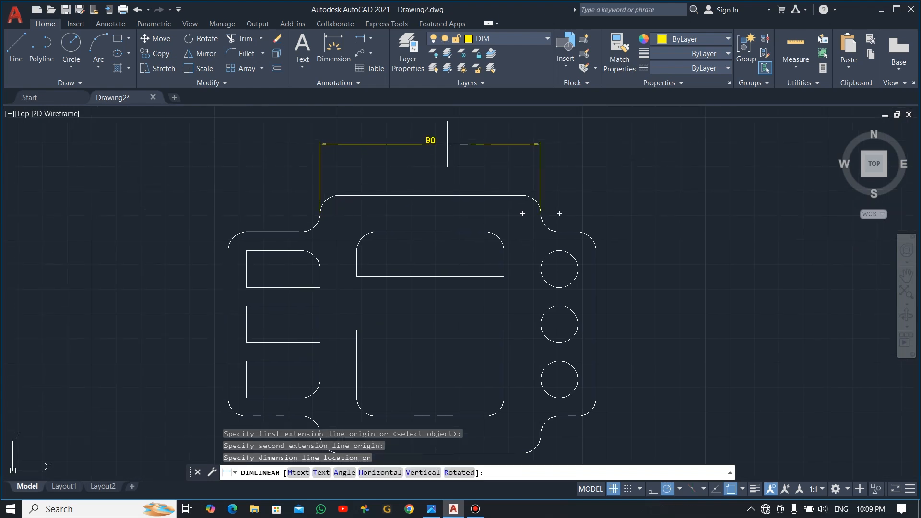
left_click(446, 135)
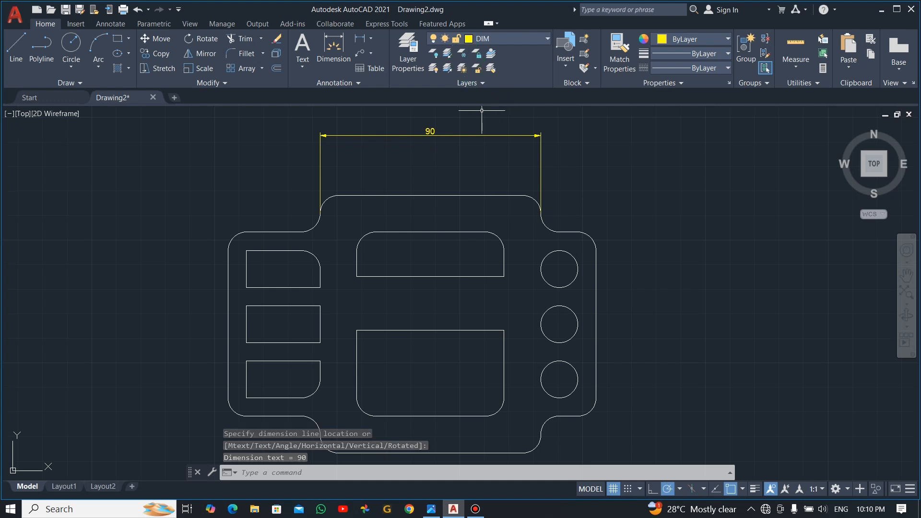
Step: Dimension the 15 right step height and the 75 right edge height
key("Return")
left_click(524, 195)
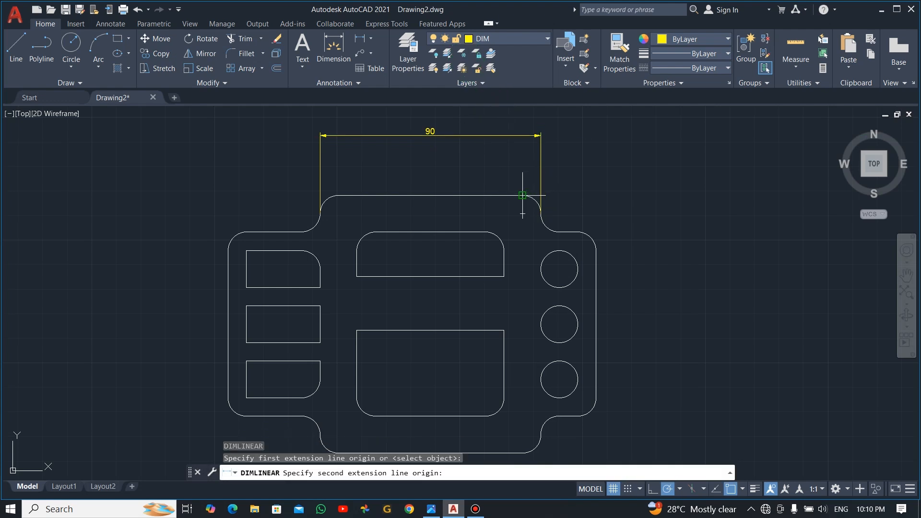
left_click(555, 232)
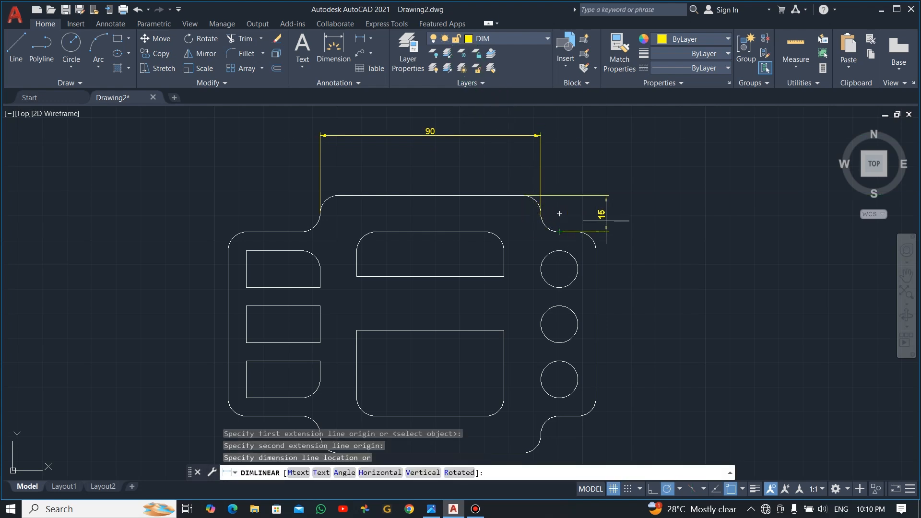
left_click(639, 217)
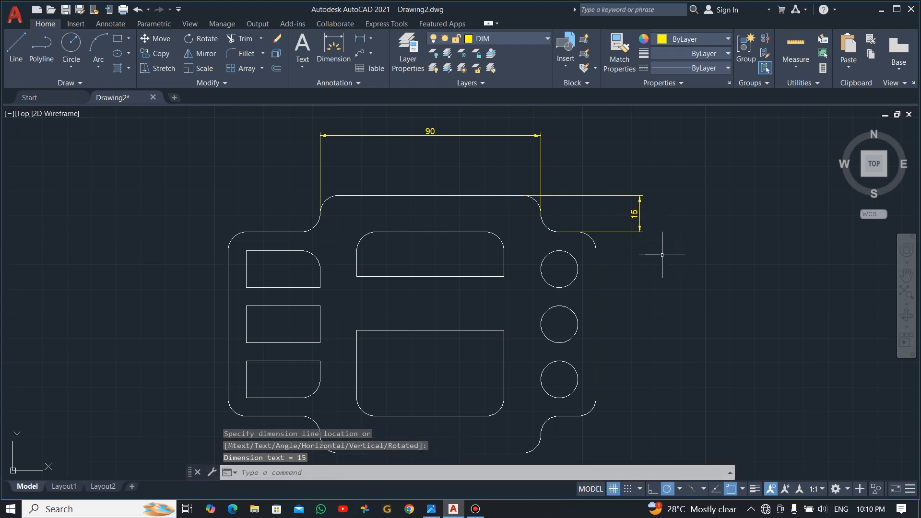
key("Return")
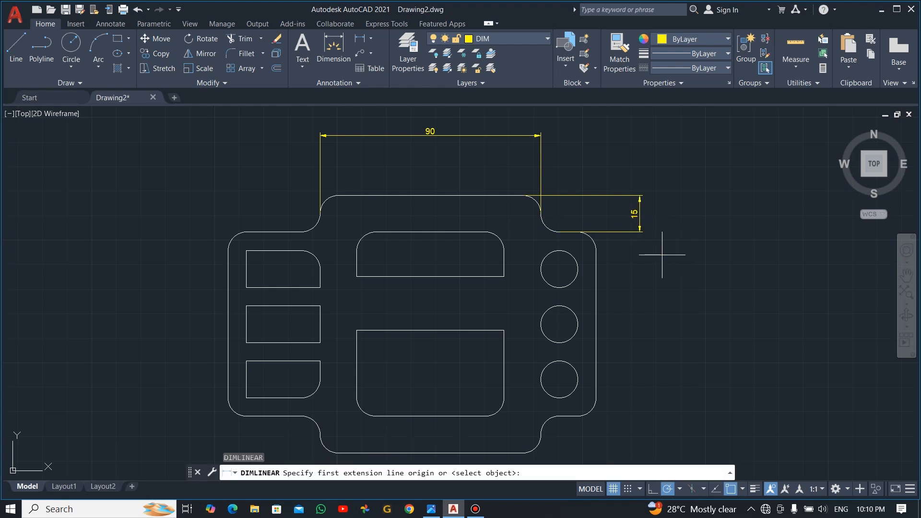
left_click(578, 232)
left_click(577, 416)
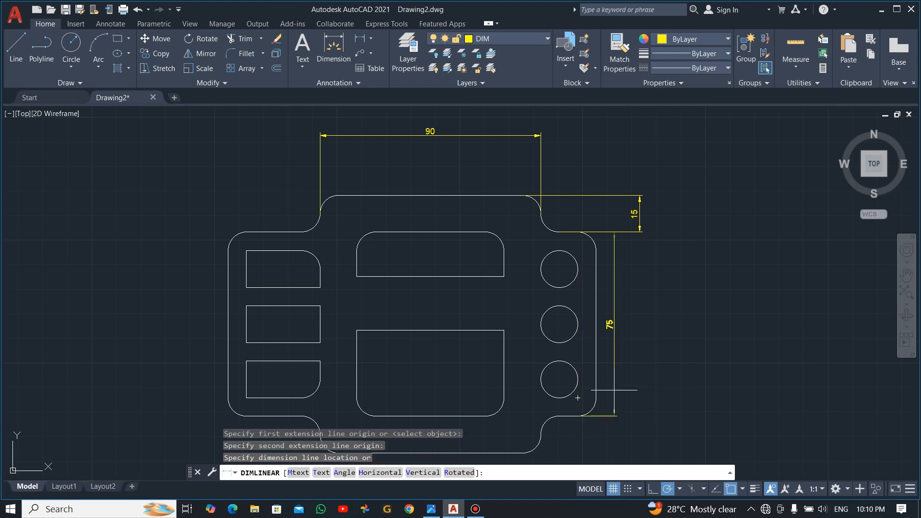
left_click(730, 363)
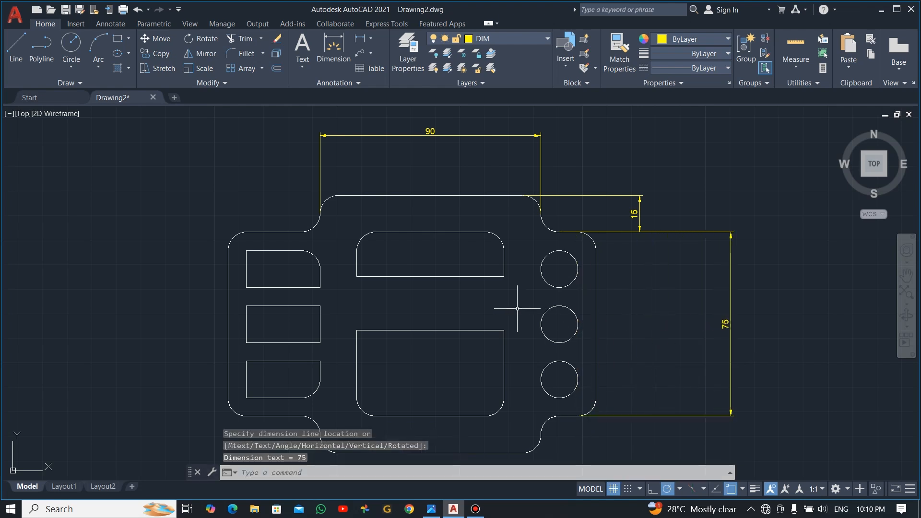
Step: Dimension the two 22.5 spacings between the right hole centres
key("Return")
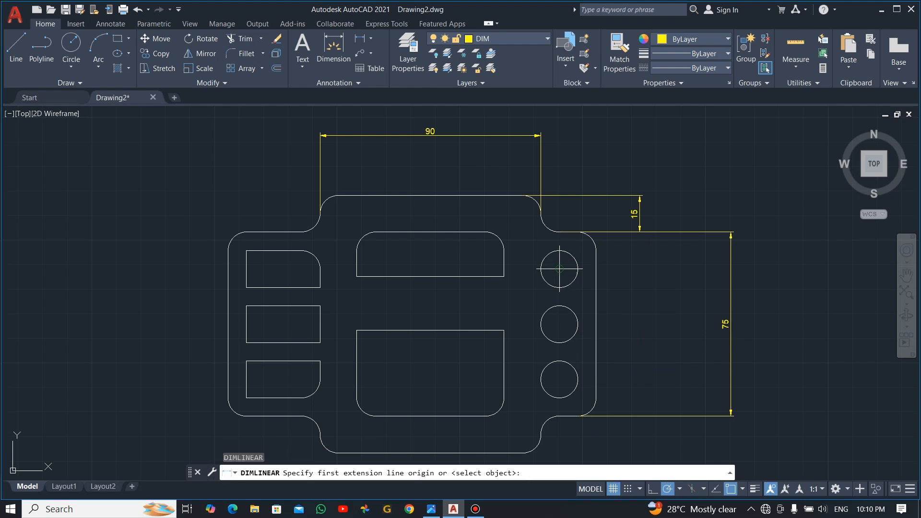
left_click(560, 269)
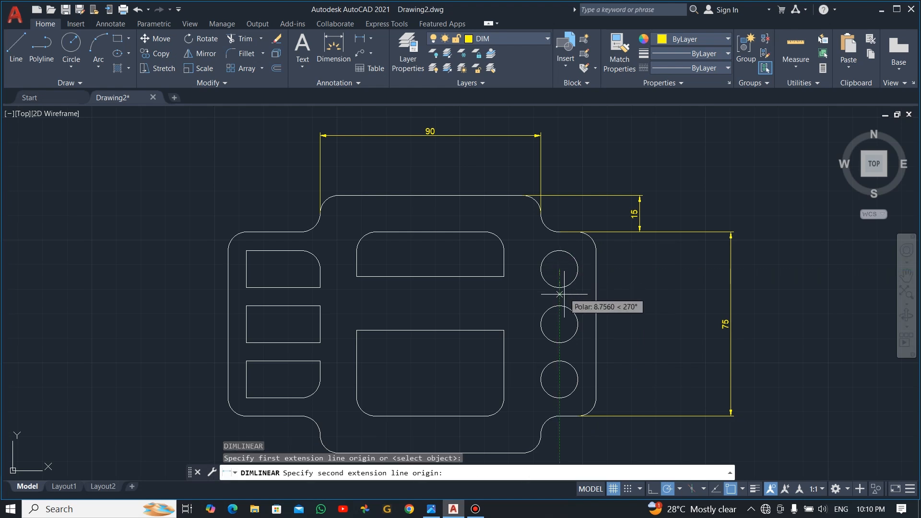
left_click(559, 324)
left_click(649, 306)
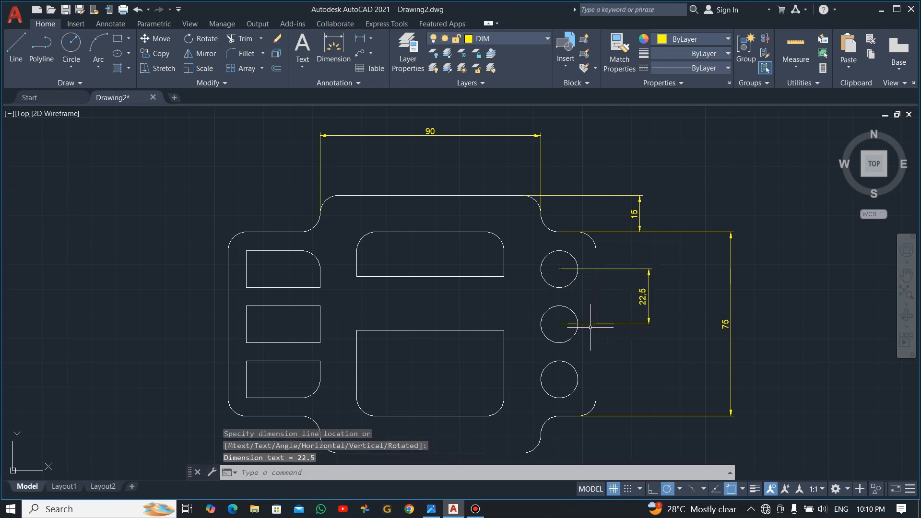
key("Return")
left_click(560, 324)
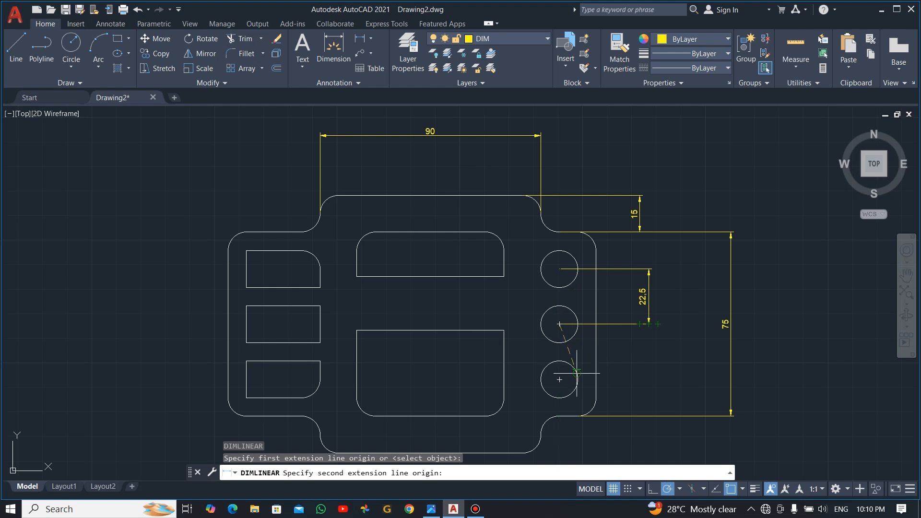
left_click(559, 380)
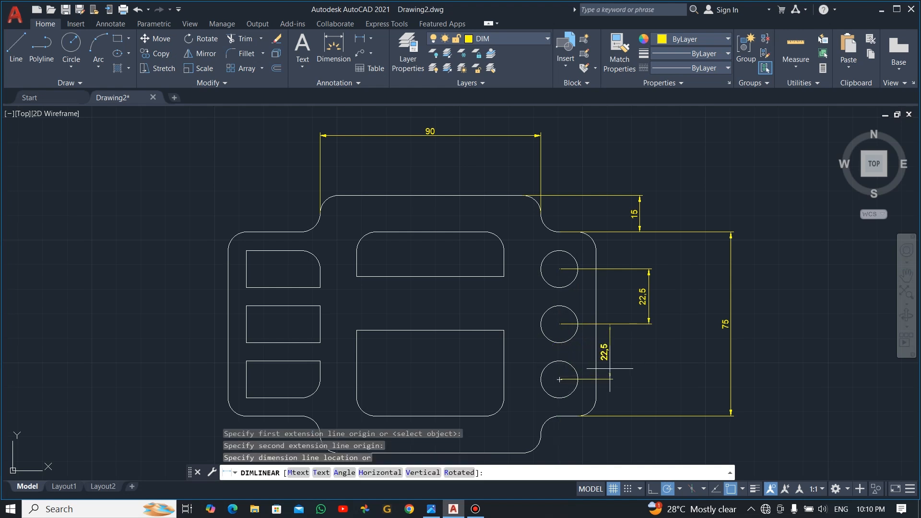
left_click(648, 365)
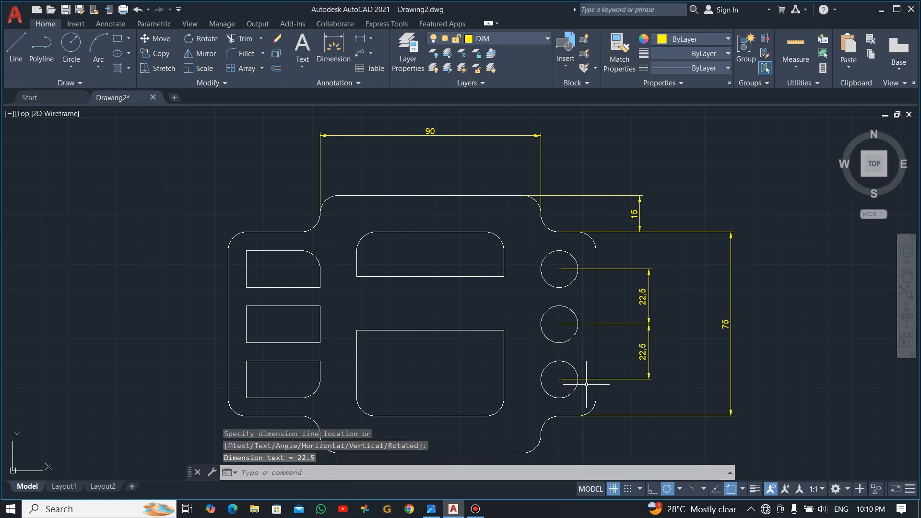
Step: Dimension the 90 bottom width below the plate
scroll(600, 388, "down", 3)
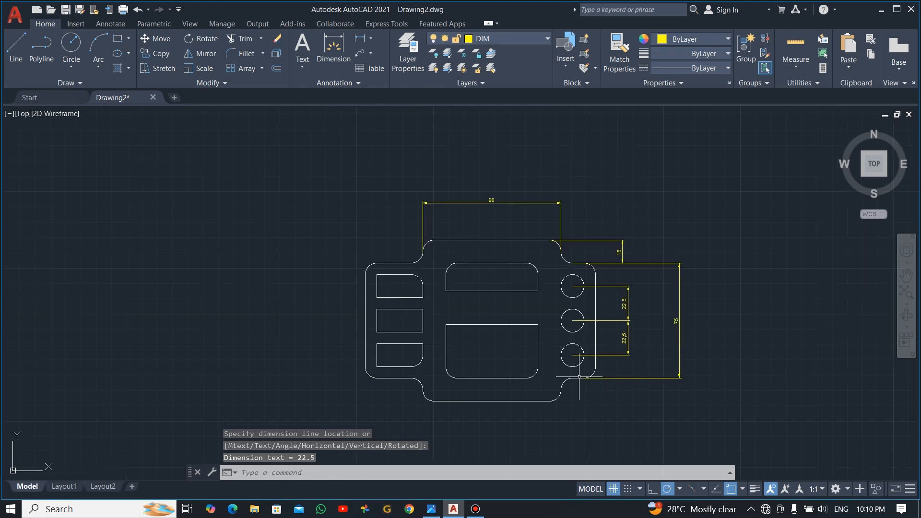
scroll(578, 369, "up", 2)
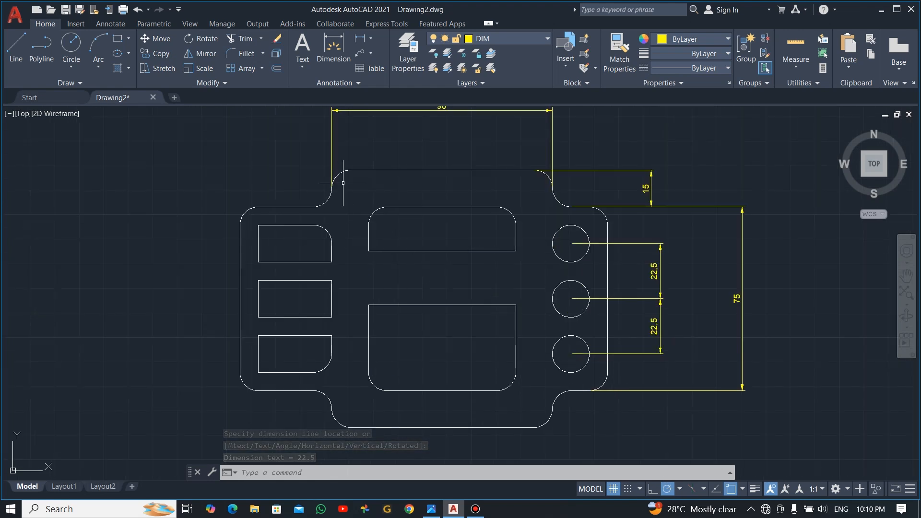
key("Return")
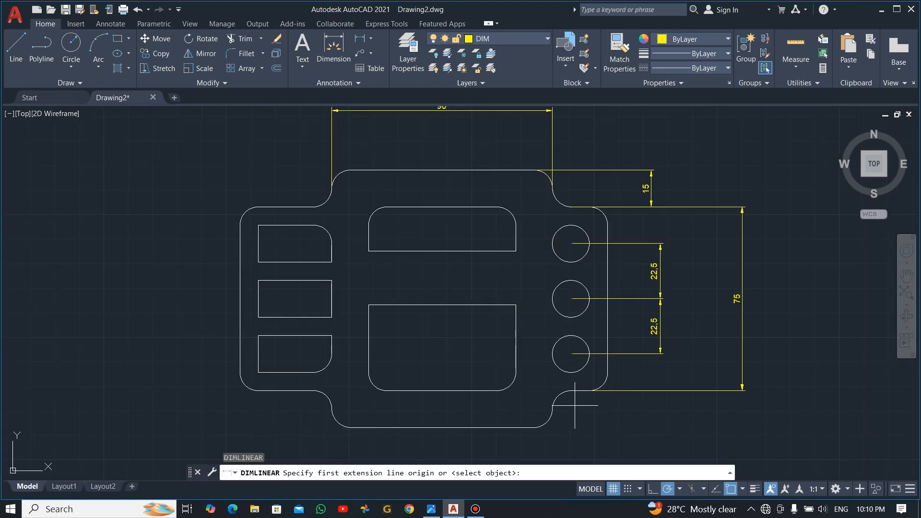
left_click(551, 408)
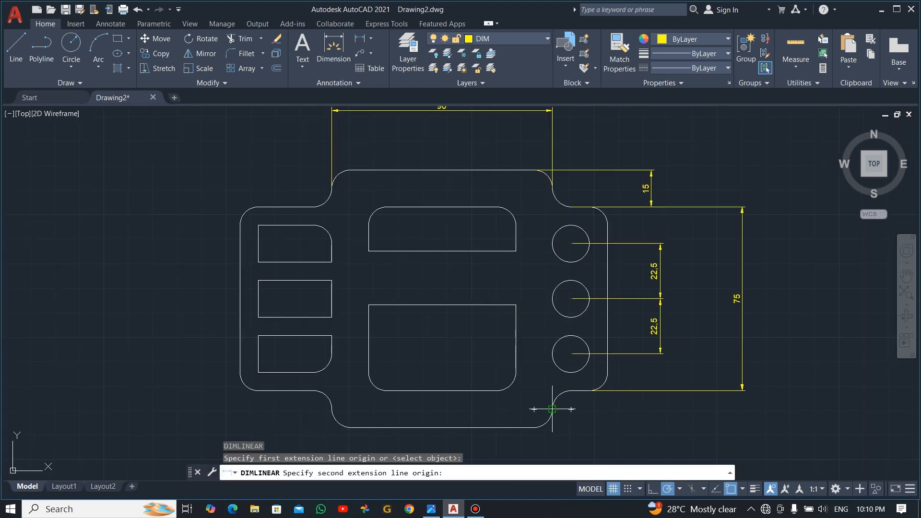
left_click(331, 409)
middle_click_drag(468, 439, 478, 369)
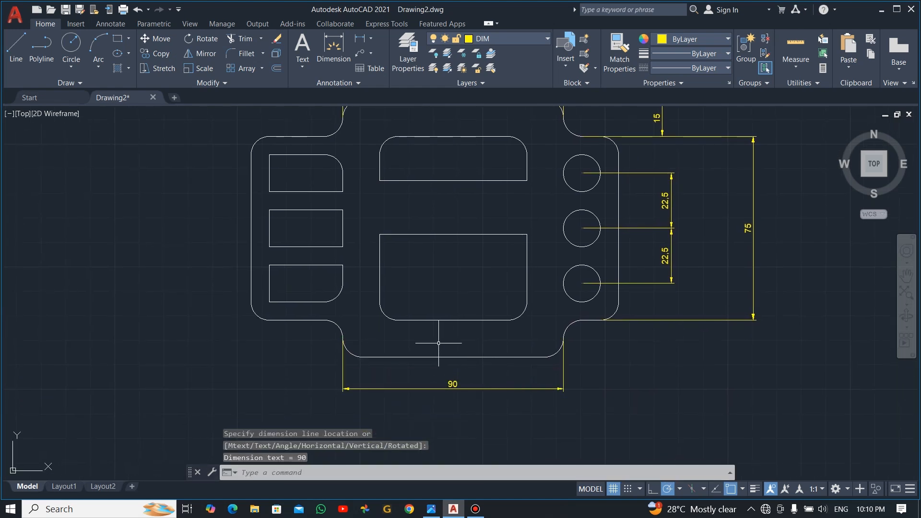
scroll(322, 298, "up", 3)
Step: Dimension the 75 left edge height and the 37.5 bottom-left width in line with the 90
scroll(320, 298, "down", 3)
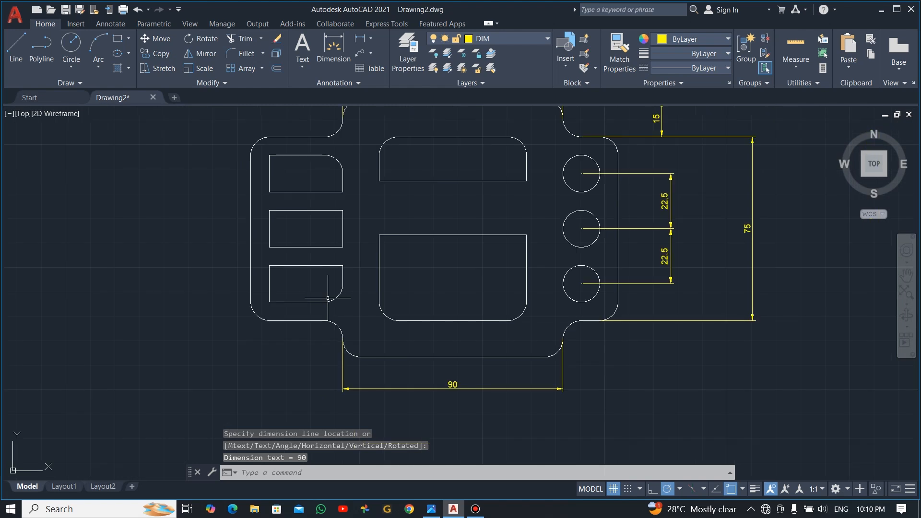
key("Return")
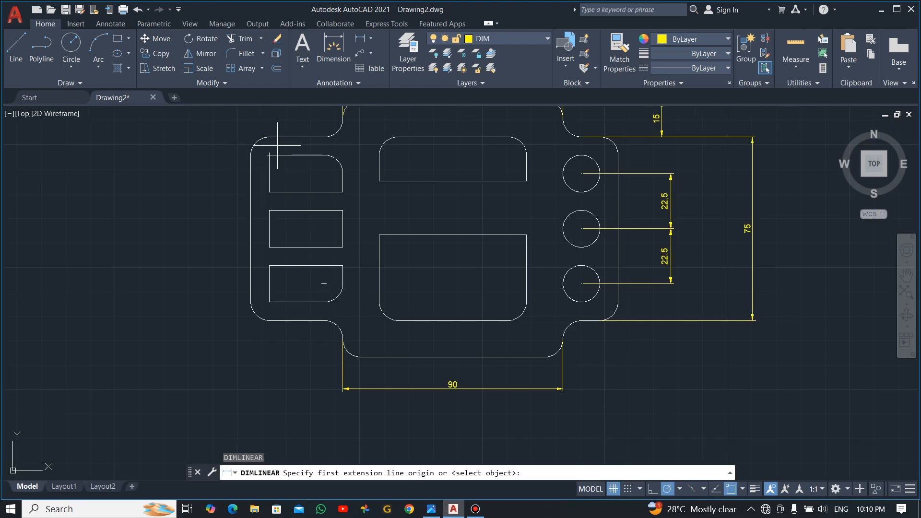
left_click(269, 137)
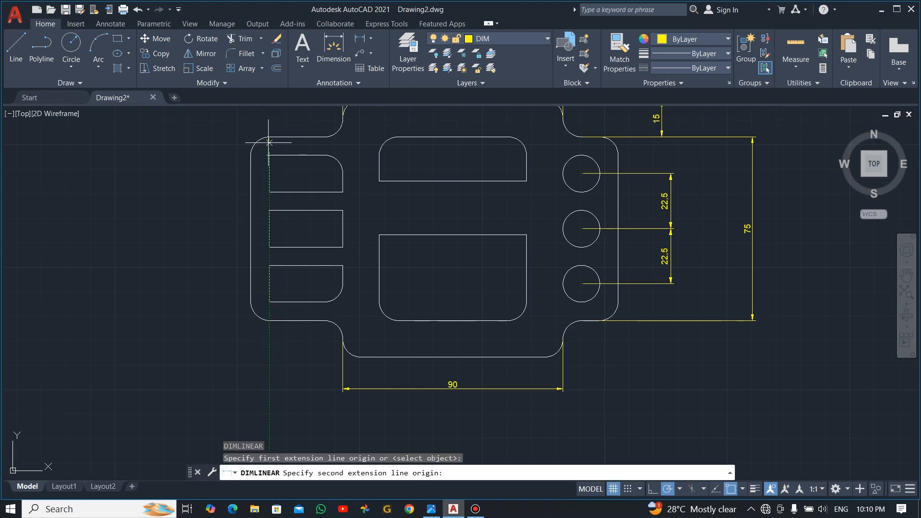
left_click(269, 320)
left_click(188, 268)
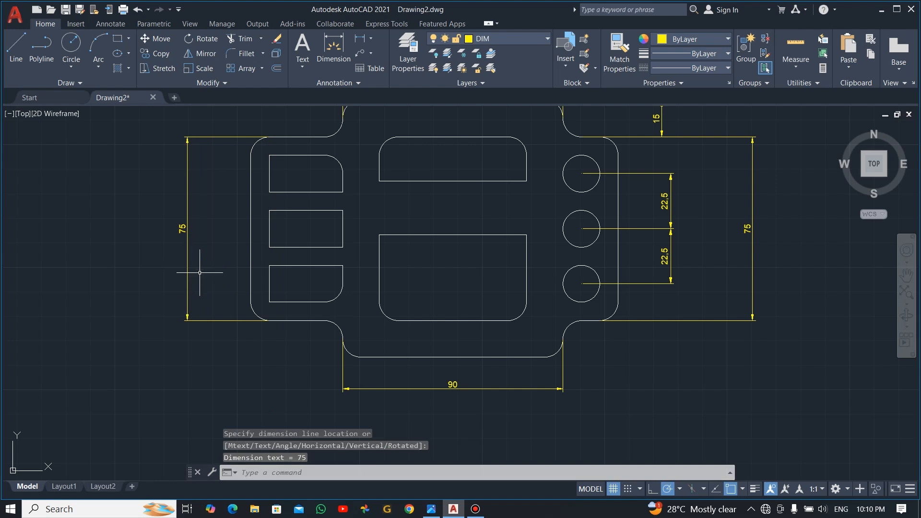
key("Return")
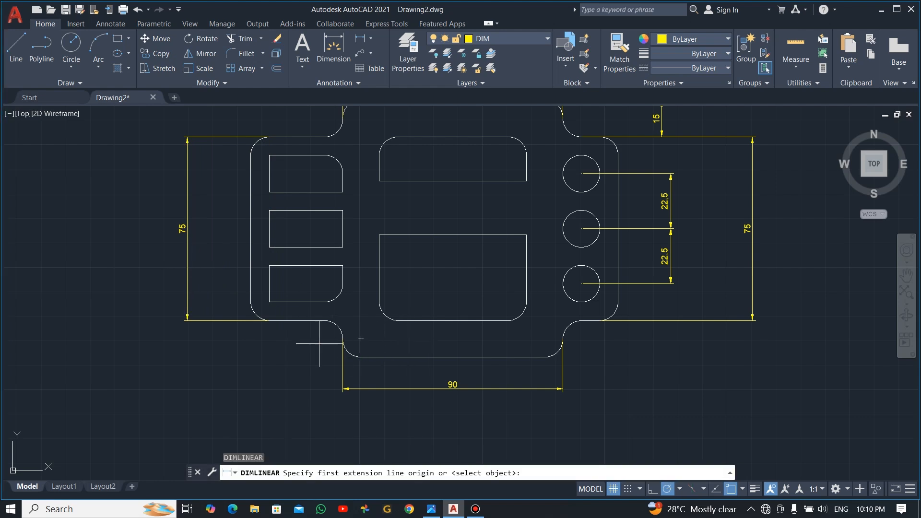
left_click(250, 302)
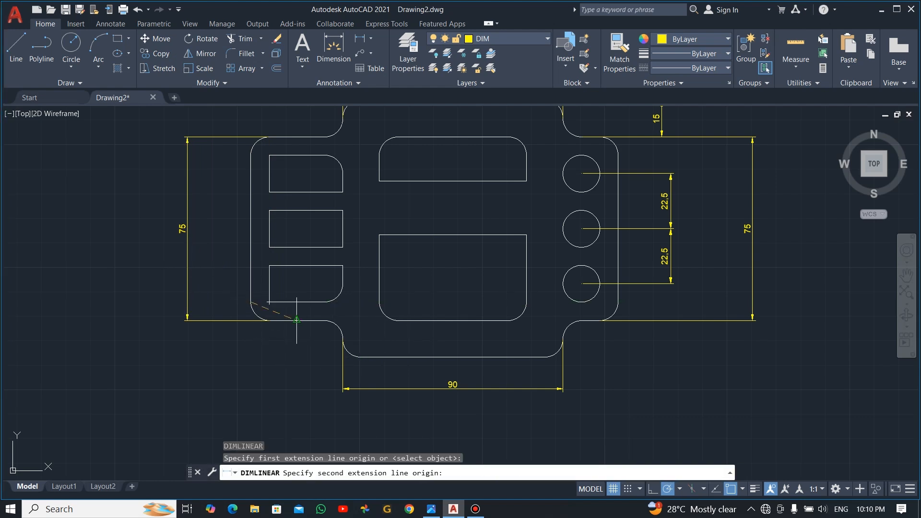
left_click(342, 340)
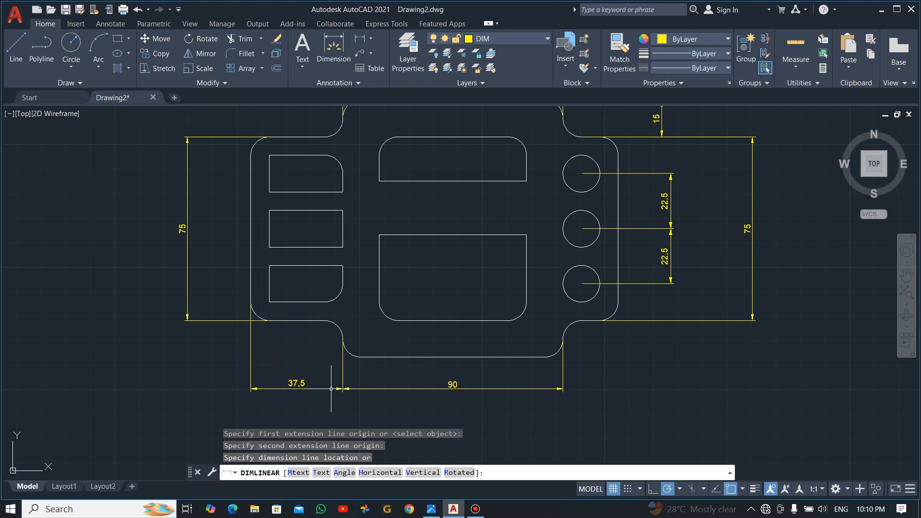
left_click(331, 389)
key("Escape")
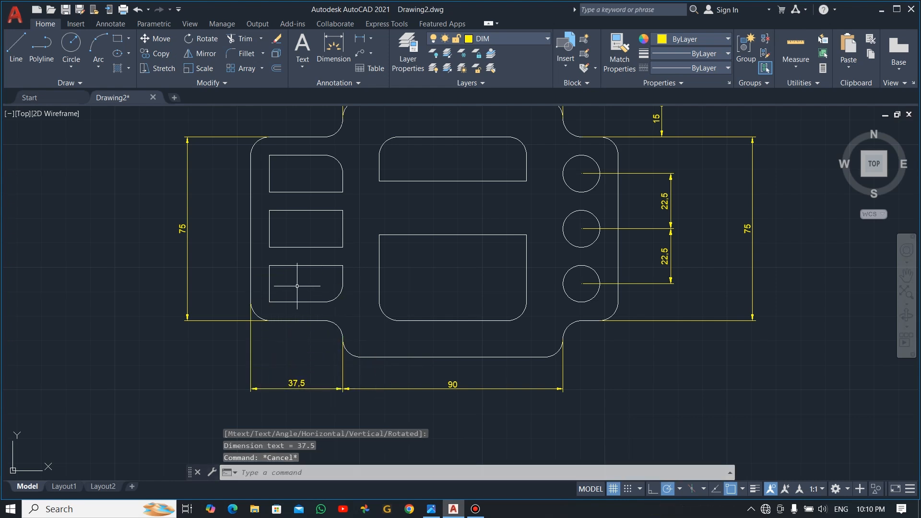
key("Return")
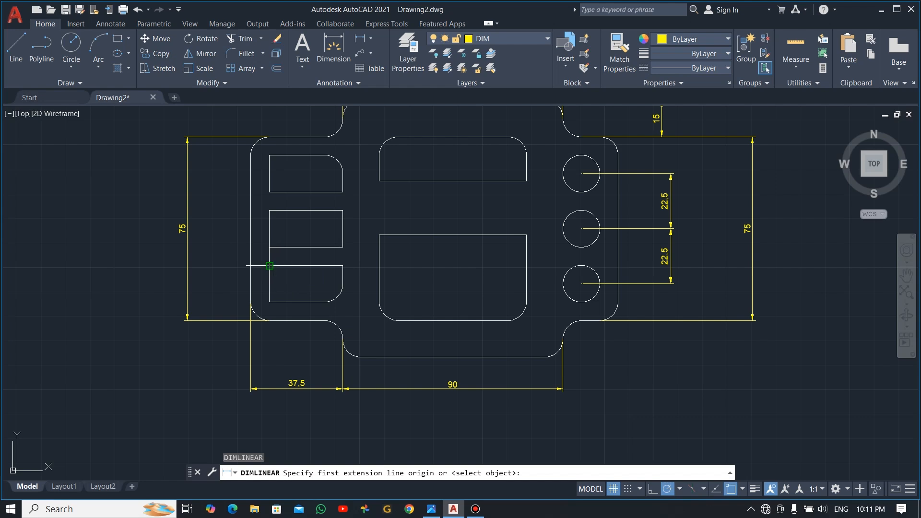
Step: Dimension the 15 heights of the bottom, middle and upper left slots
left_click(269, 266)
left_click(270, 301)
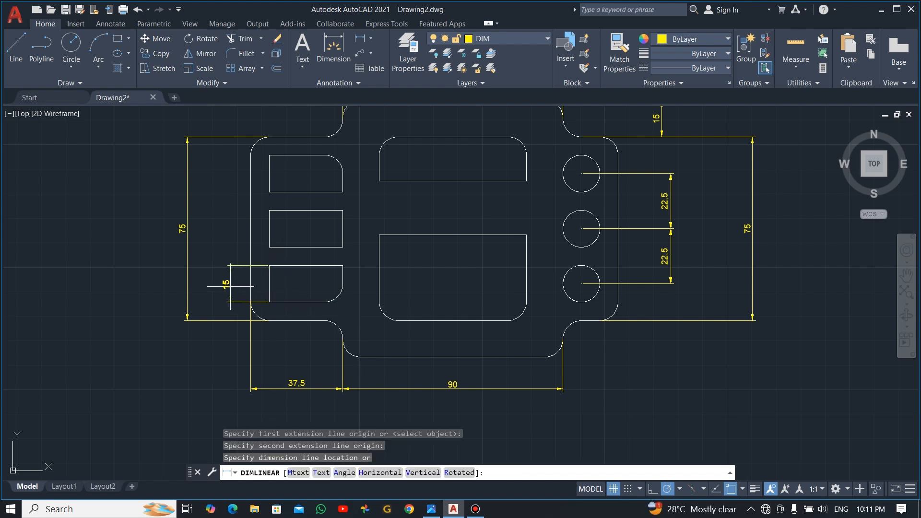
left_click(259, 282)
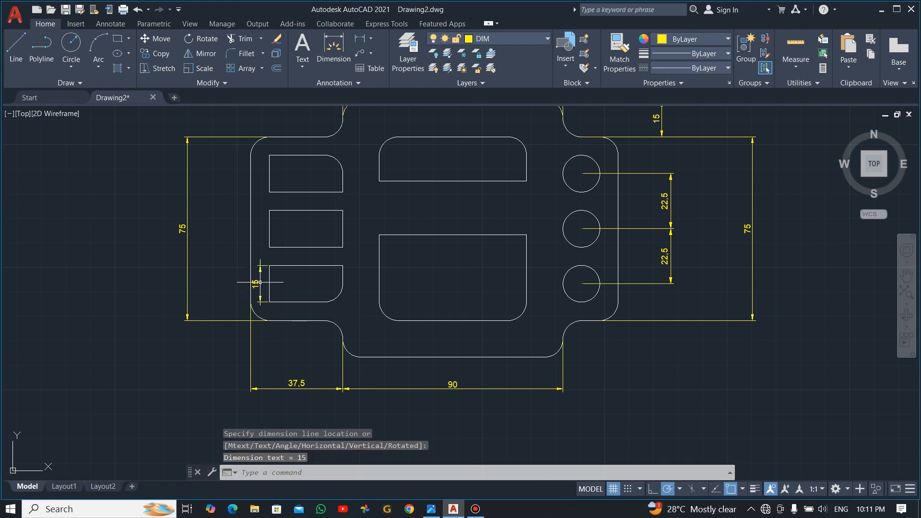
key("Return")
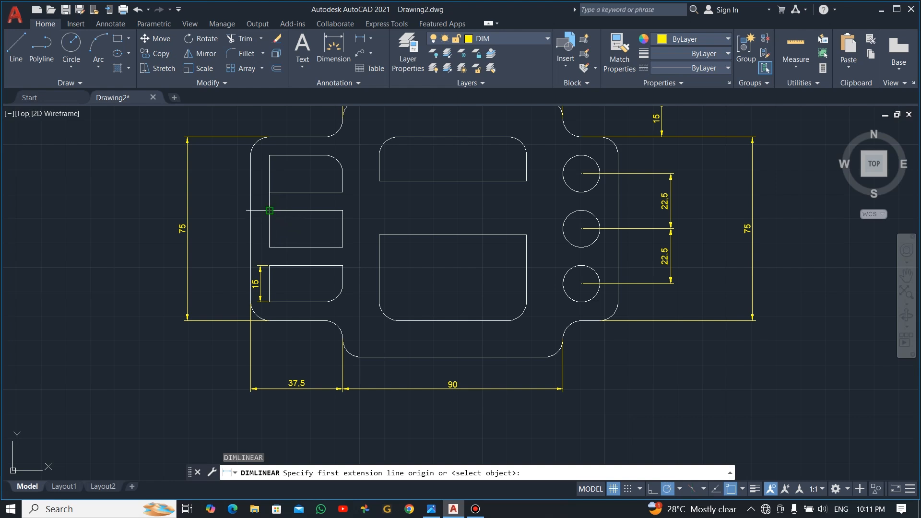
left_click(269, 210)
left_click(269, 247)
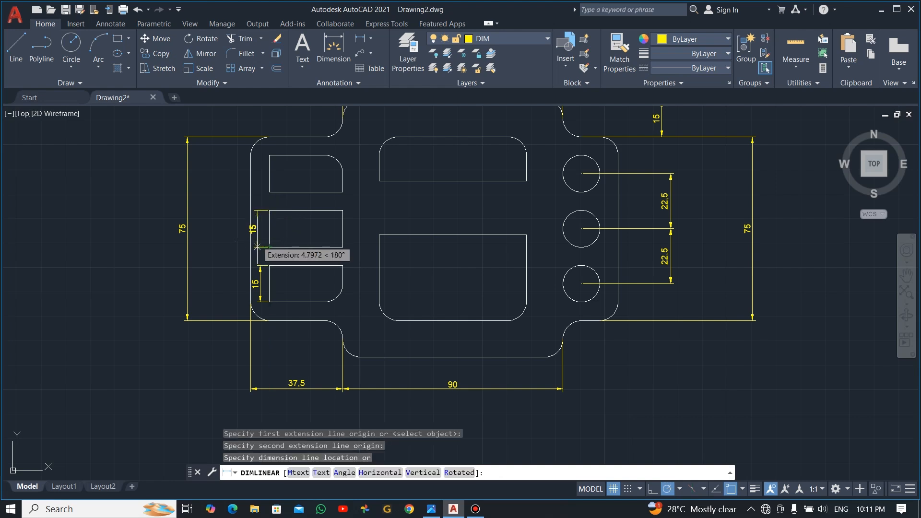
left_click(258, 246)
key("Return")
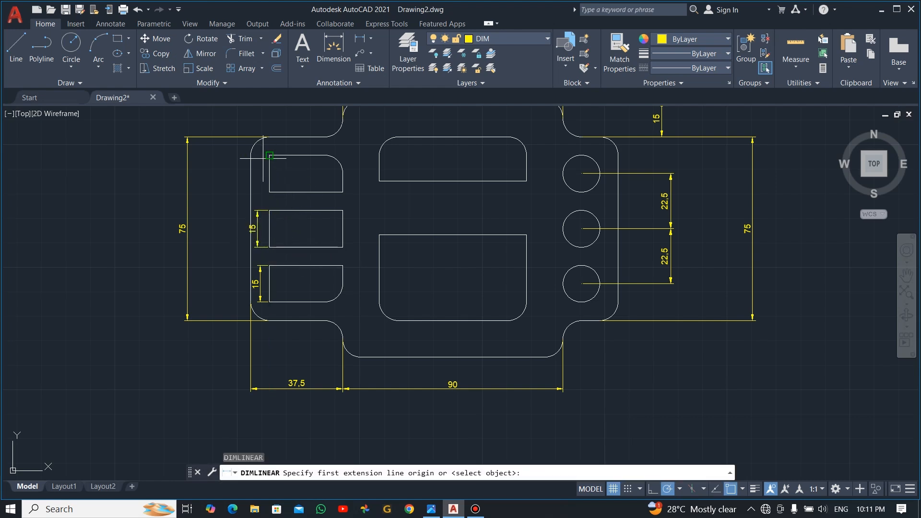
left_click(270, 155)
left_click(269, 192)
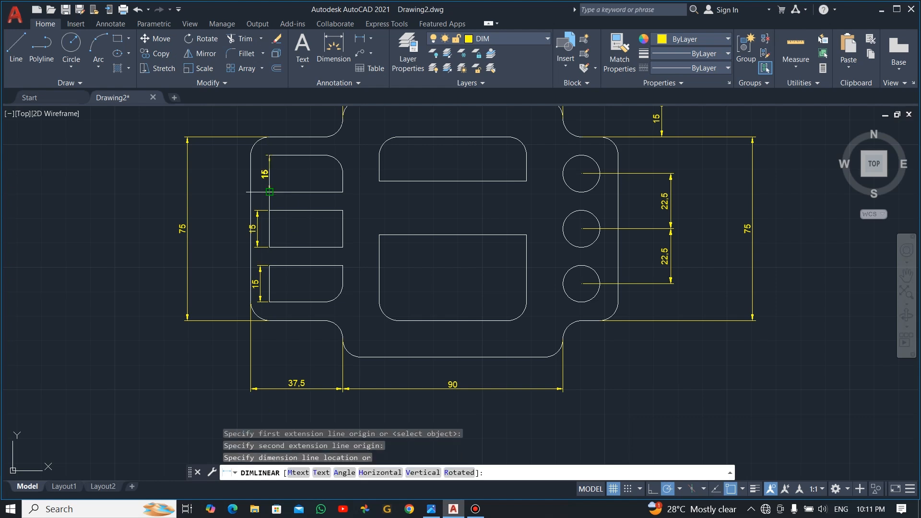
left_click(261, 184)
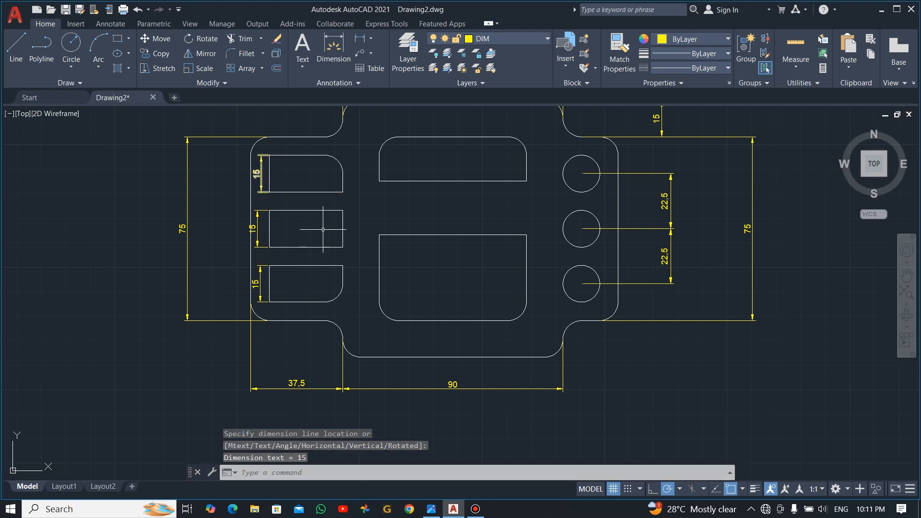
Step: Dimension the 7.5 gap between the upper and middle left slots
key("Return")
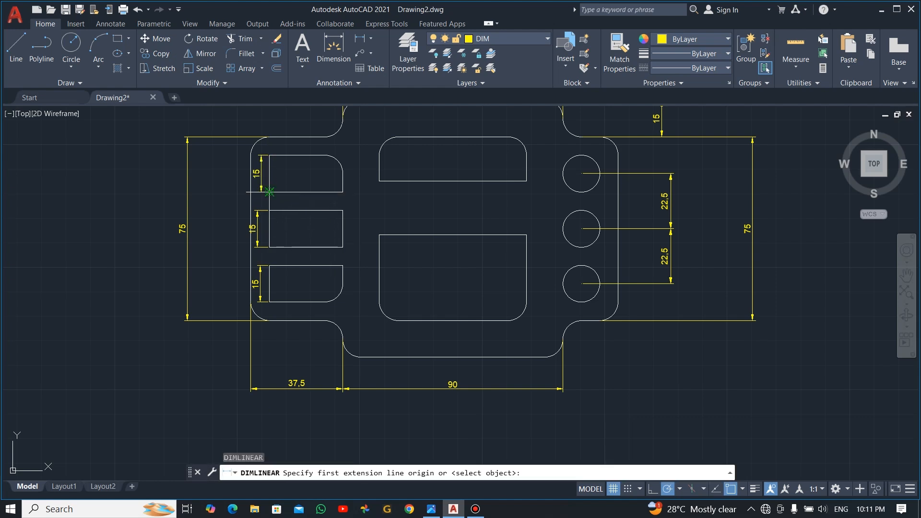
left_click(270, 192)
left_click(270, 210)
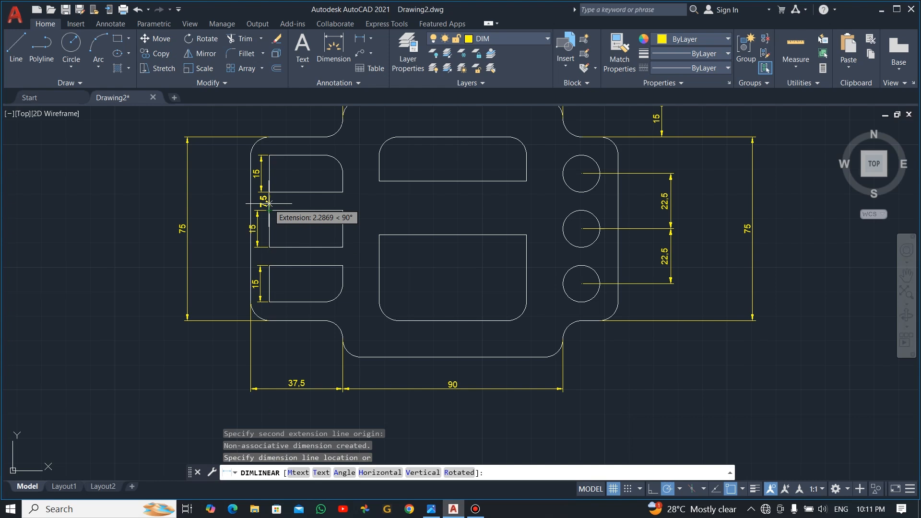
left_click(235, 203)
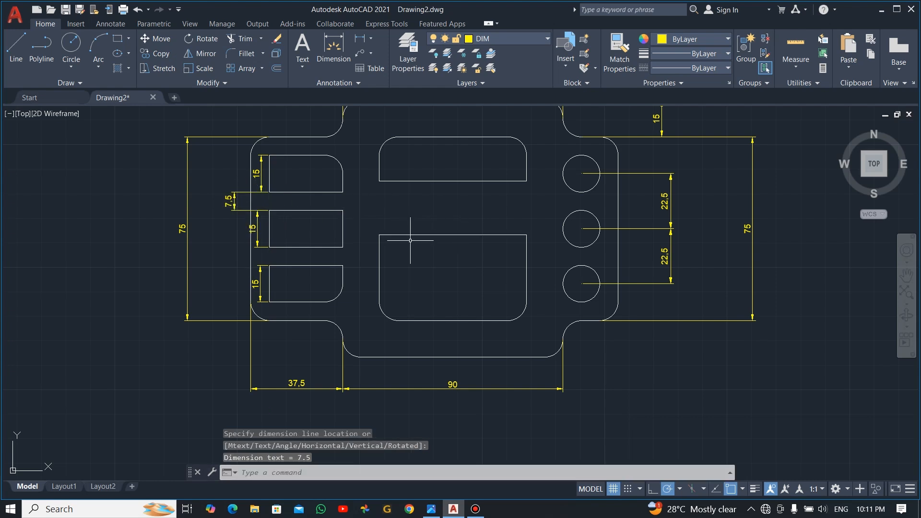
key("Return")
Step: Add 60 width dimensions to the lower and upper central slots
left_click(379, 235)
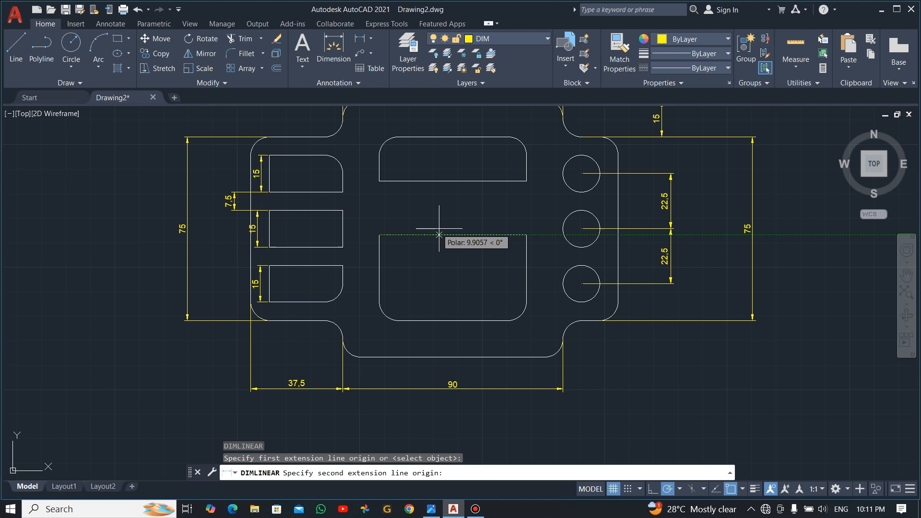
left_click(527, 235)
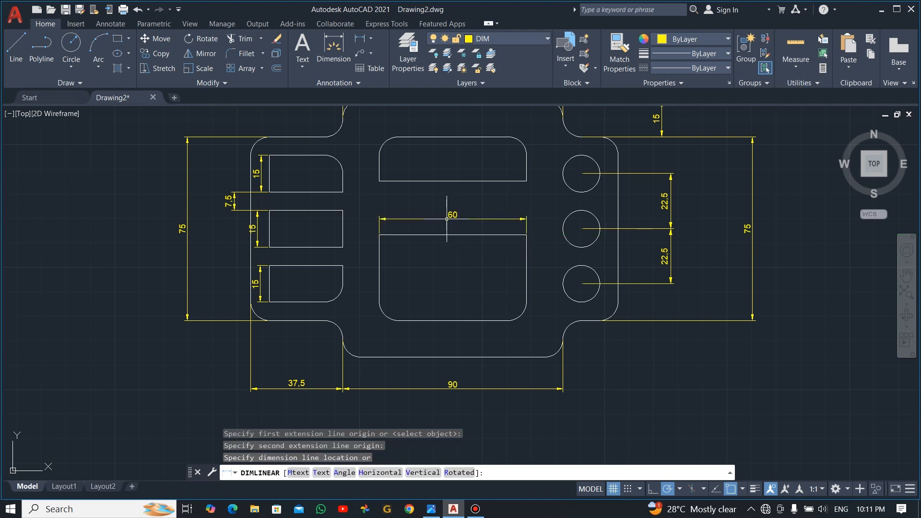
left_click(453, 218)
key("Return")
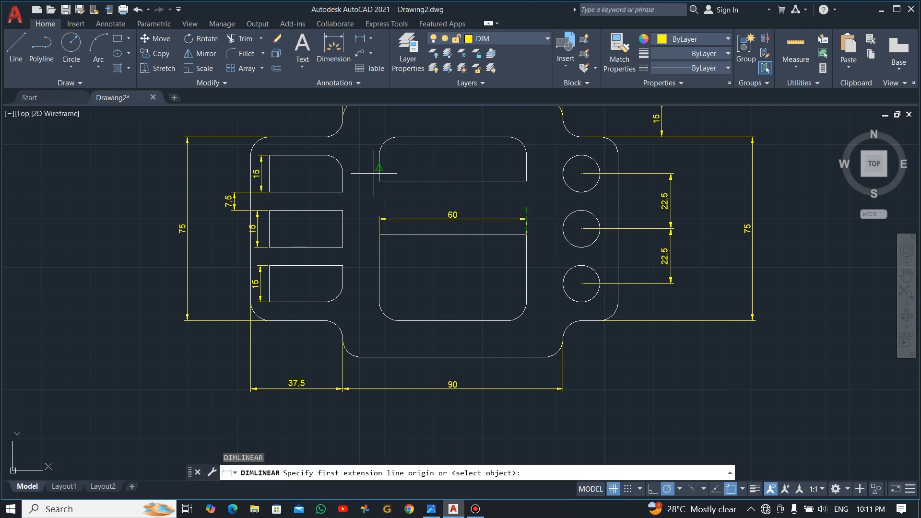
left_click(379, 181)
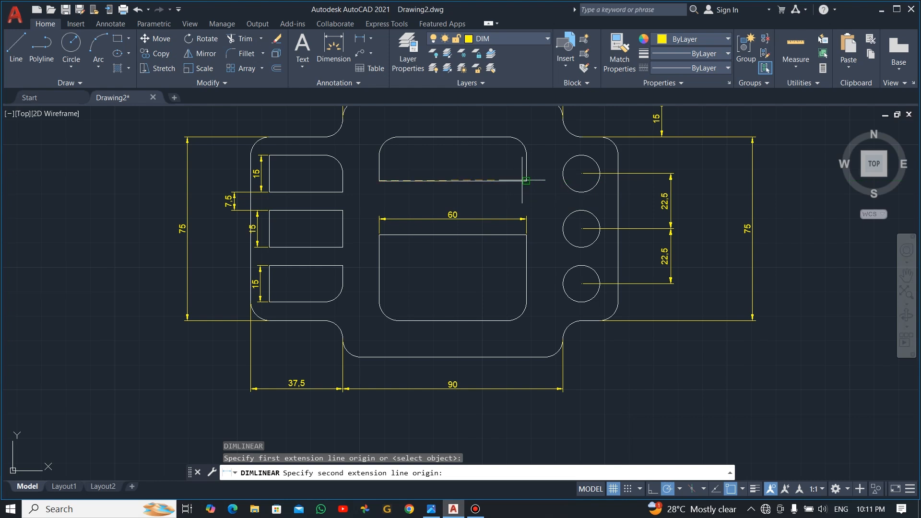
left_click(526, 181)
left_click(472, 193)
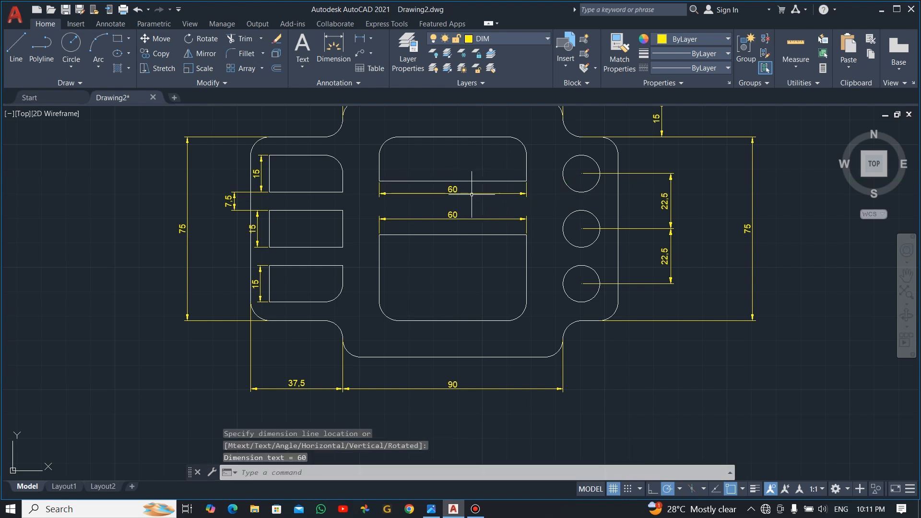
middle_click_drag(522, 235, 532, 280)
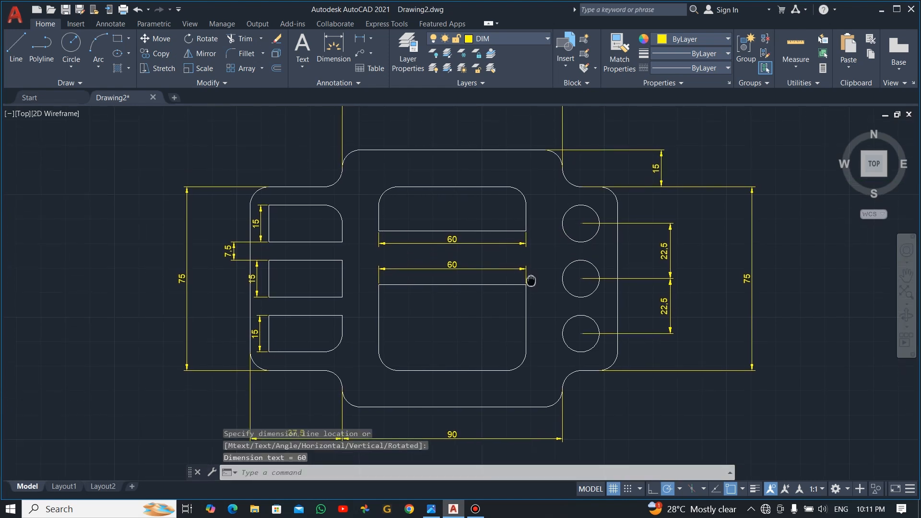
left_click(390, 69)
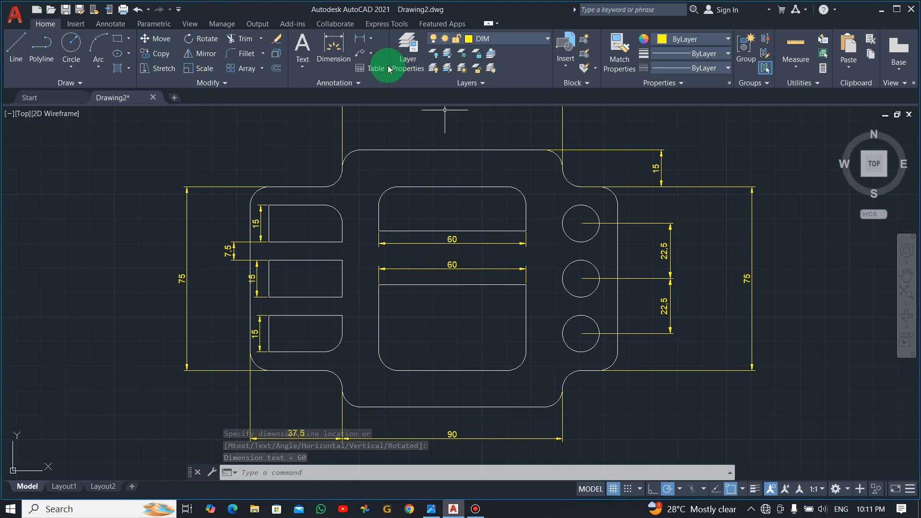
Step: Label the lower-right notch fillet with an R7.5 radius dimension
left_click(370, 40)
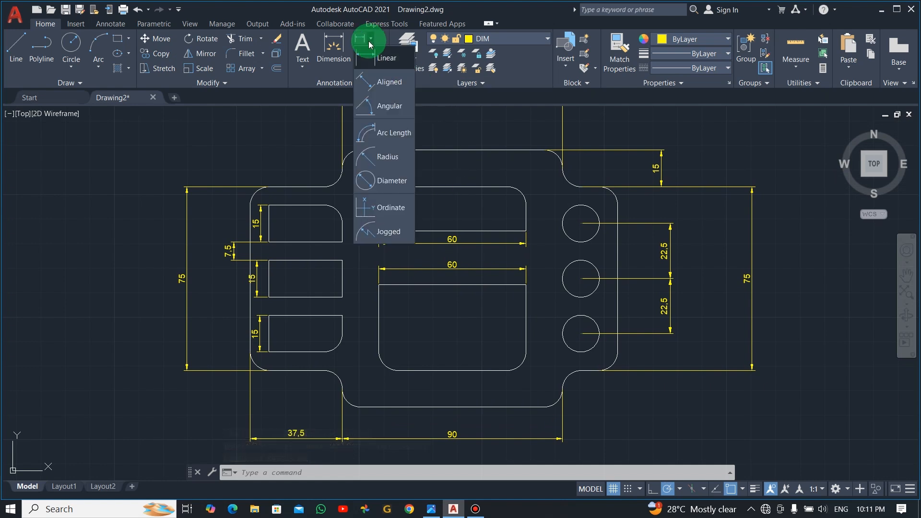
left_click(389, 156)
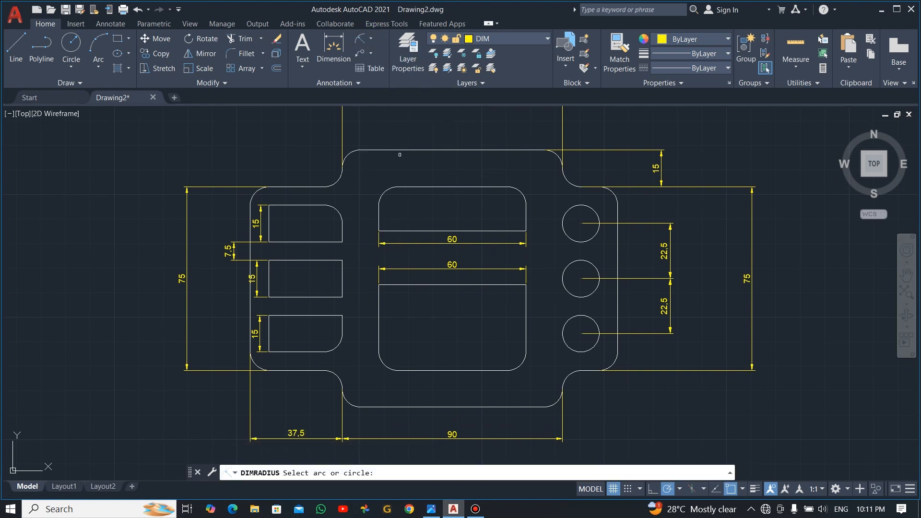
scroll(412, 175, "down", 2)
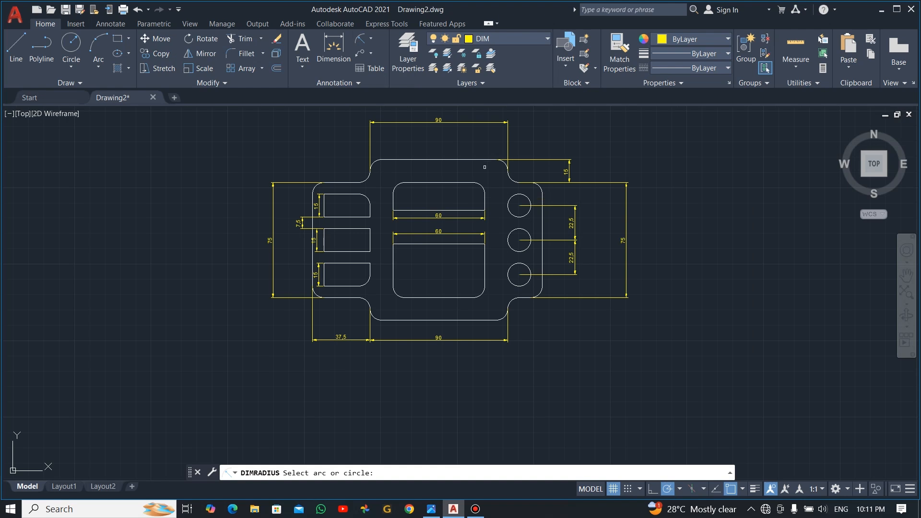
scroll(484, 167, "up", 2)
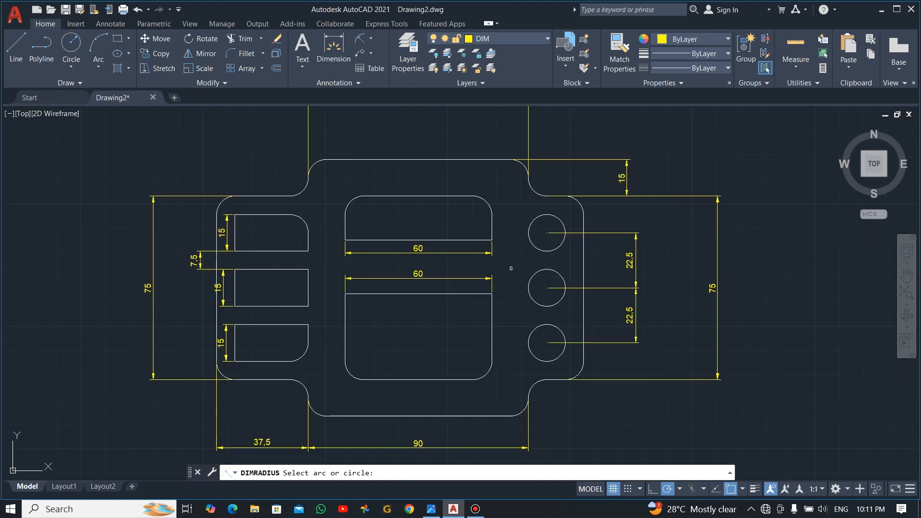
key("Escape")
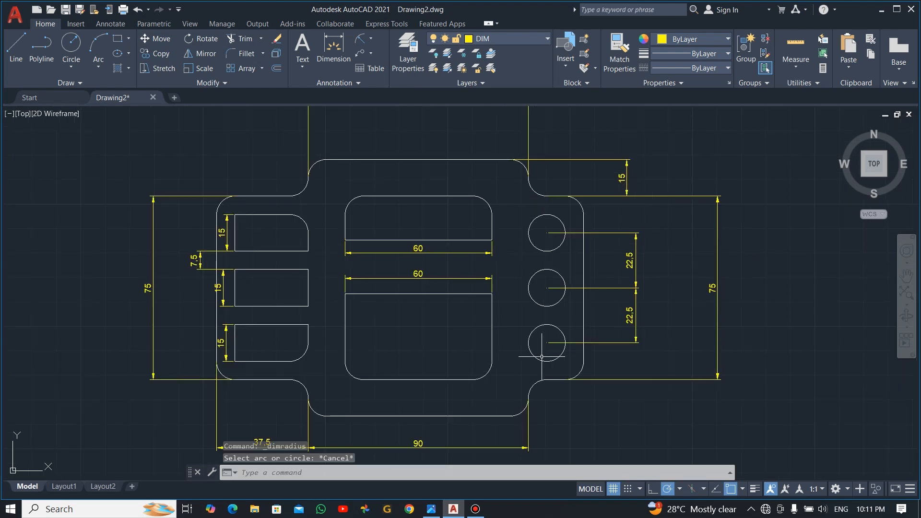
left_click(360, 42)
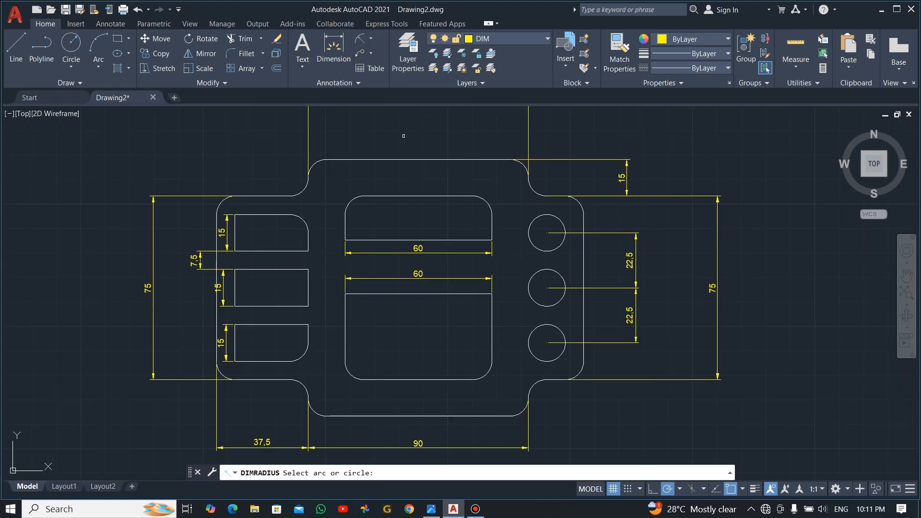
left_click(536, 385)
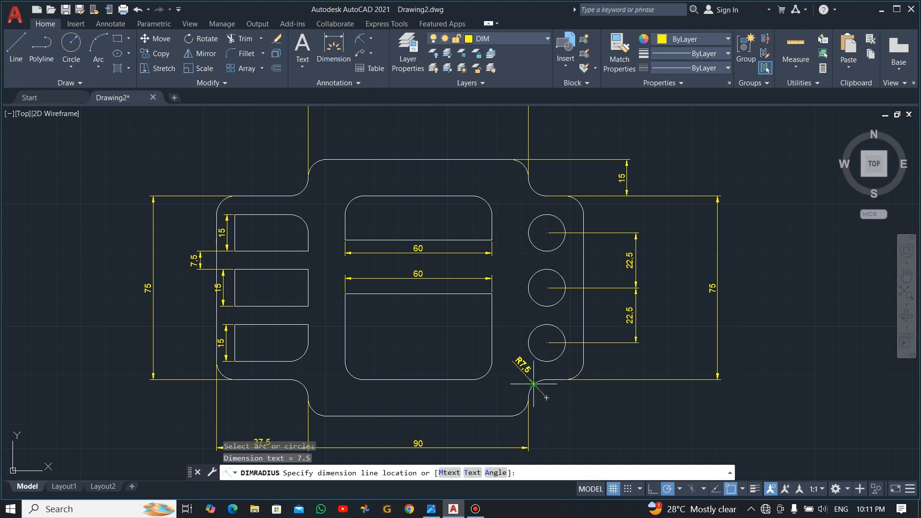
left_click(516, 363)
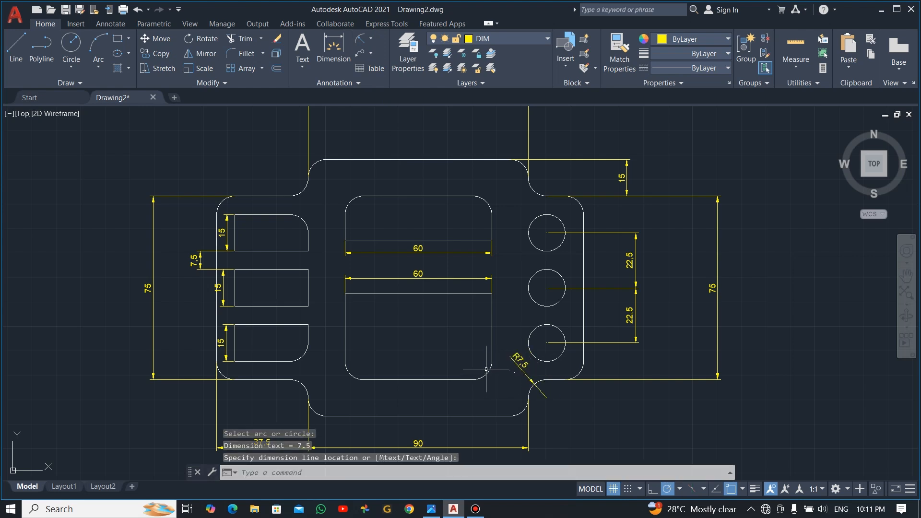
Step: Add R7.5 radius dimensions to a second fillet and the lower central slot's bottom-left fillet
key("Return")
left_click(489, 373)
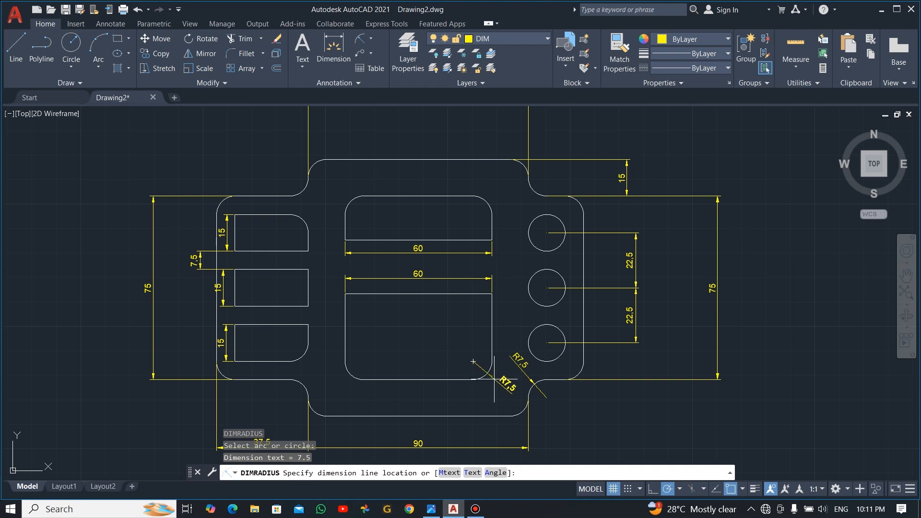
left_click(501, 386)
key("Return")
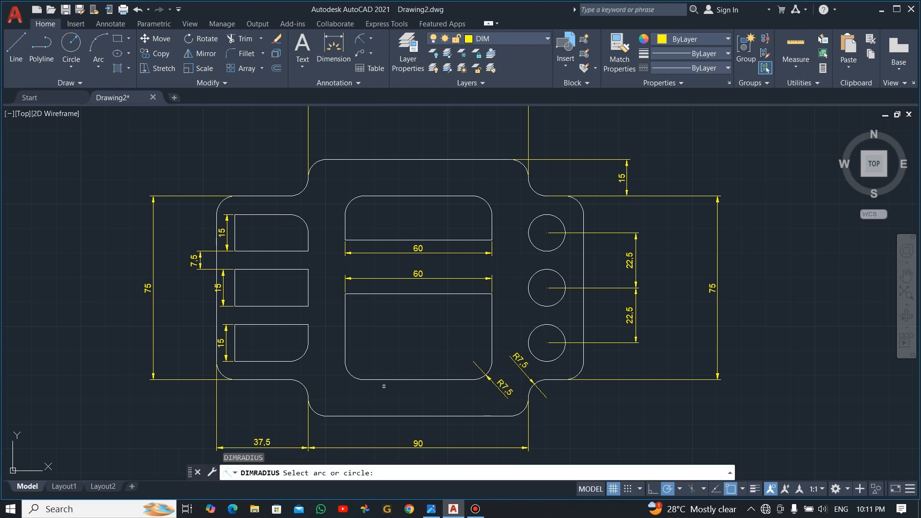
left_click(353, 376)
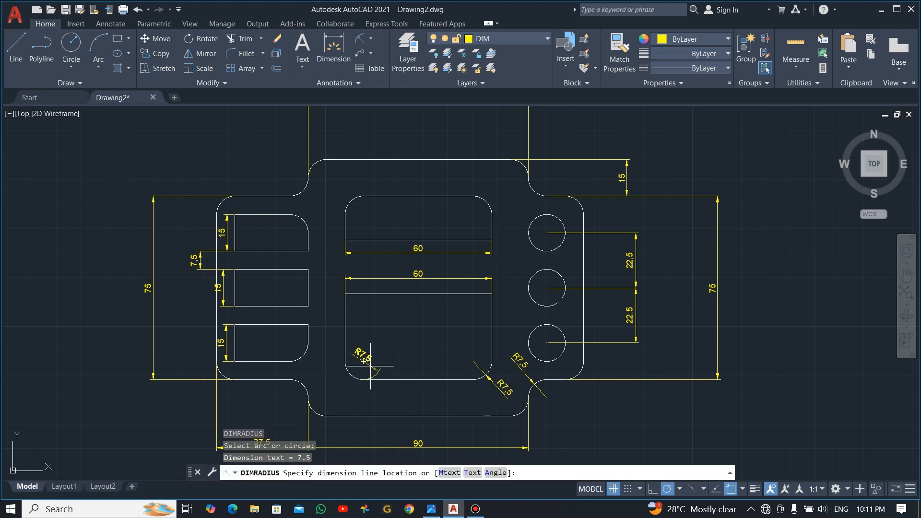
left_click(363, 371)
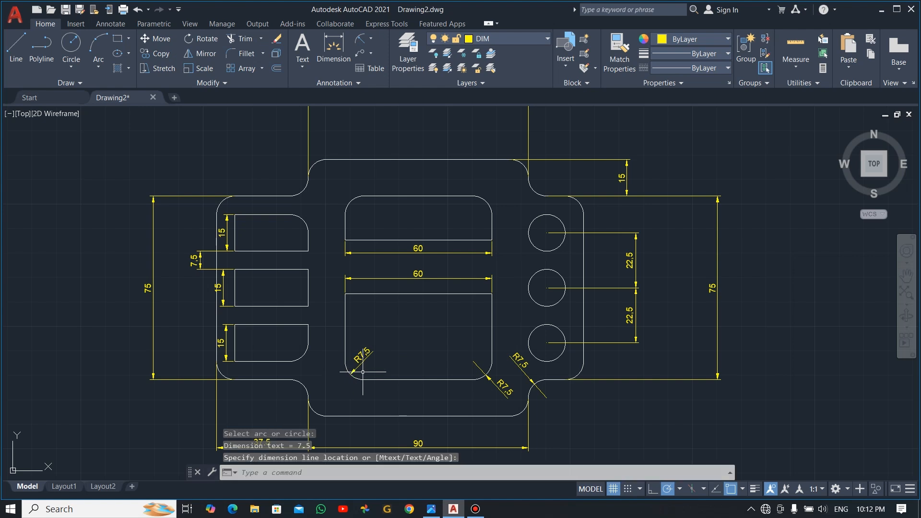
key("Escape")
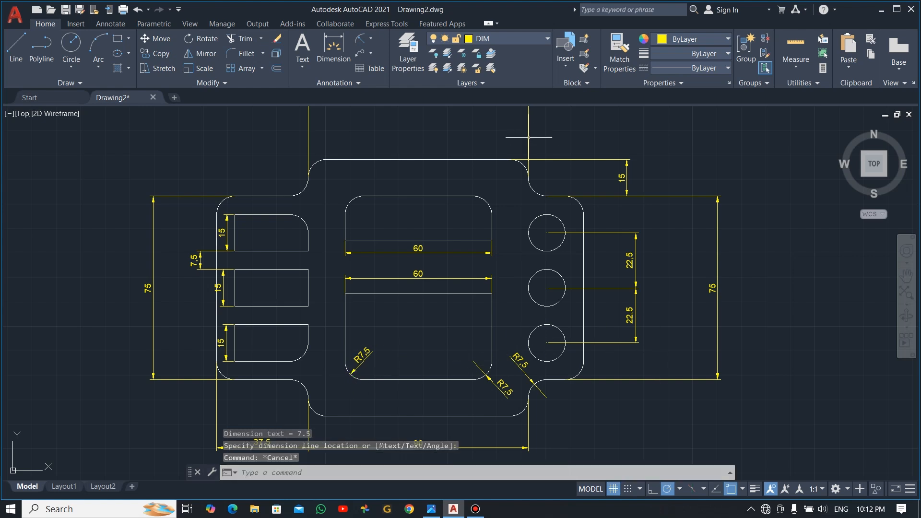
left_click(546, 37)
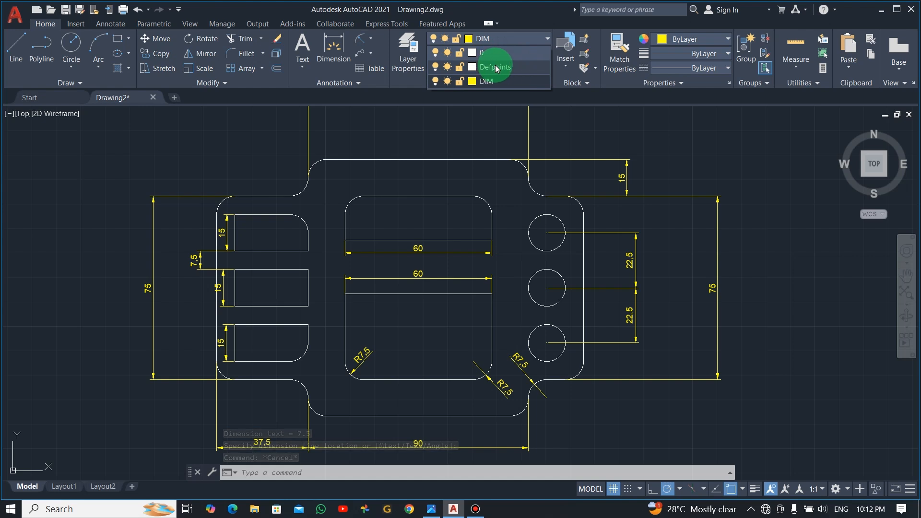
Step: Switch the current layer to Defpoints while toggling lineweight display
left_click(495, 68)
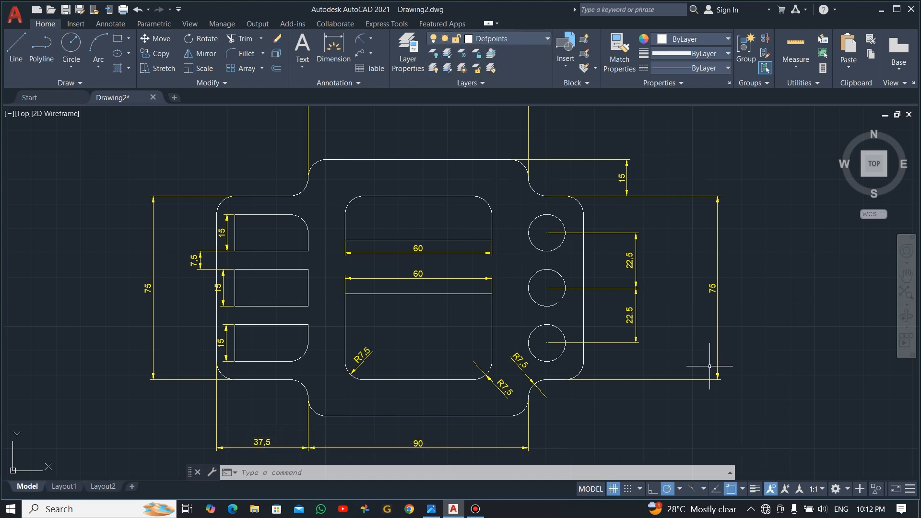
left_click(754, 490)
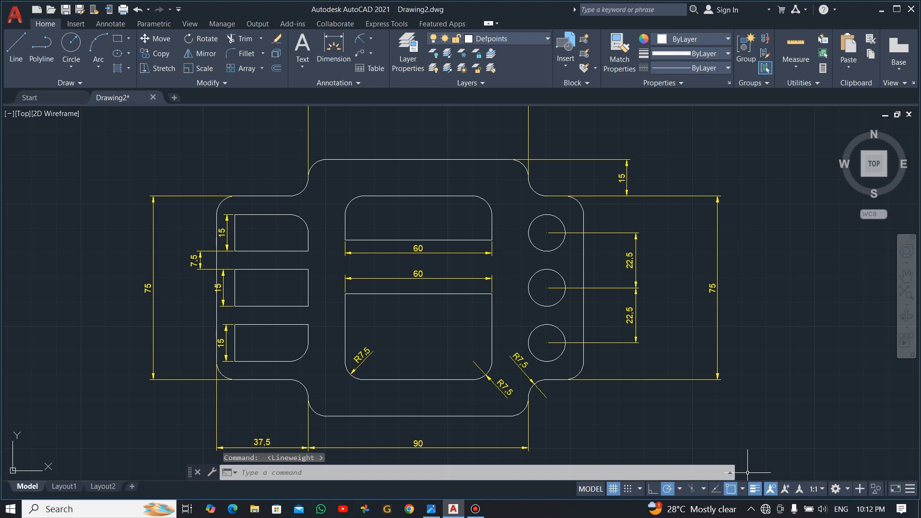
left_click(754, 489)
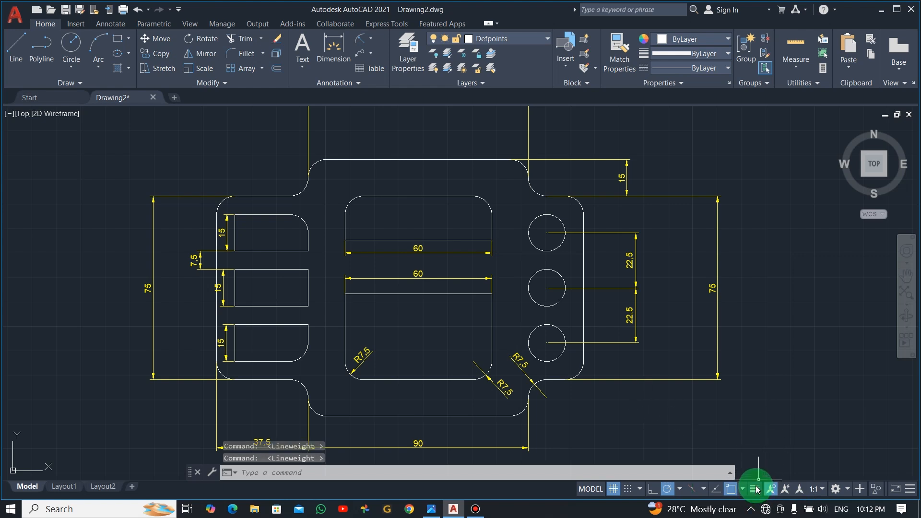
key("Escape")
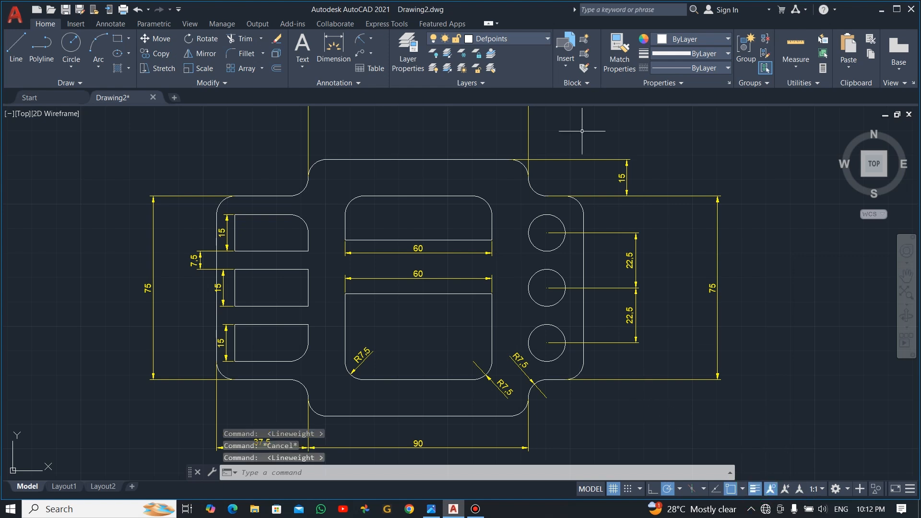
Step: Make layer 0 the current layer and switch lineweight display on
left_click(548, 38)
left_click(502, 57)
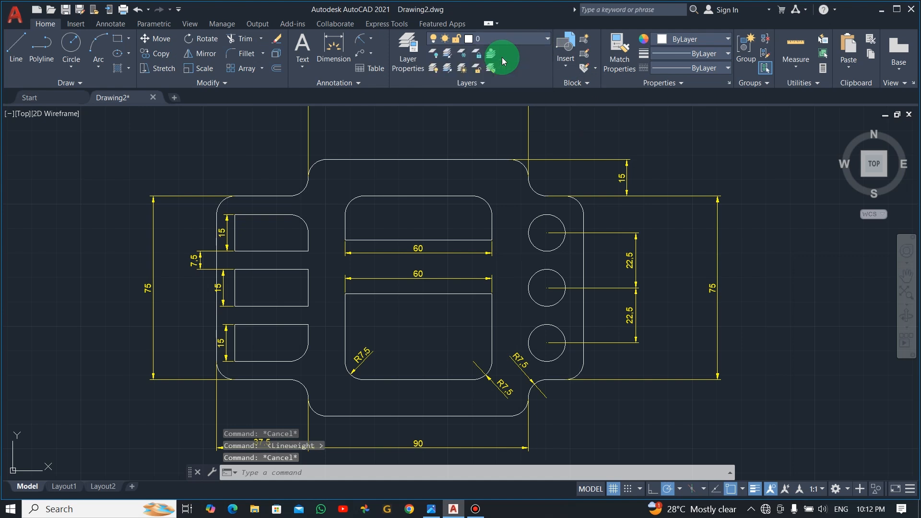
left_click(755, 489)
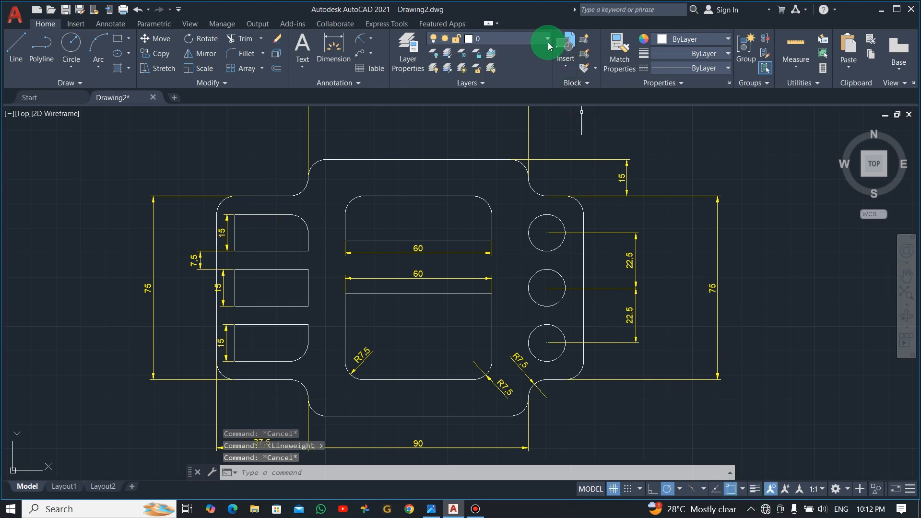
left_click(547, 39)
left_click(754, 489)
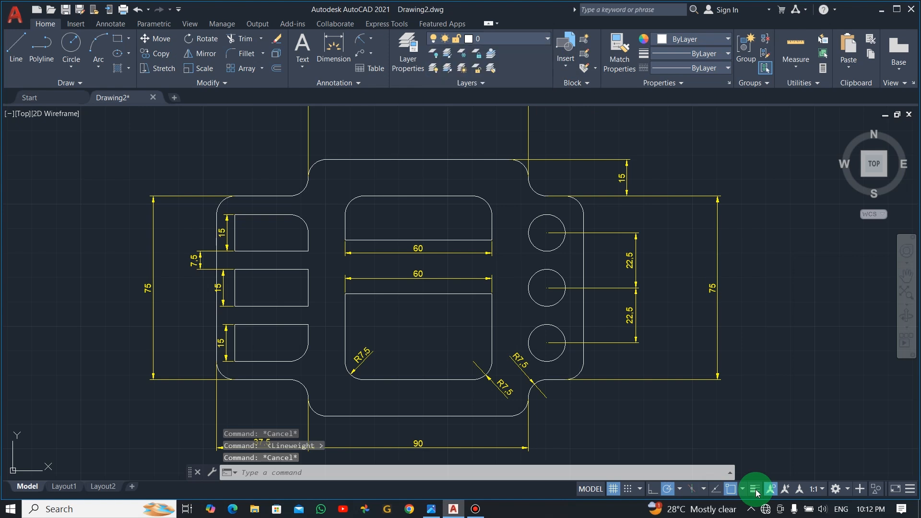
left_click(546, 41)
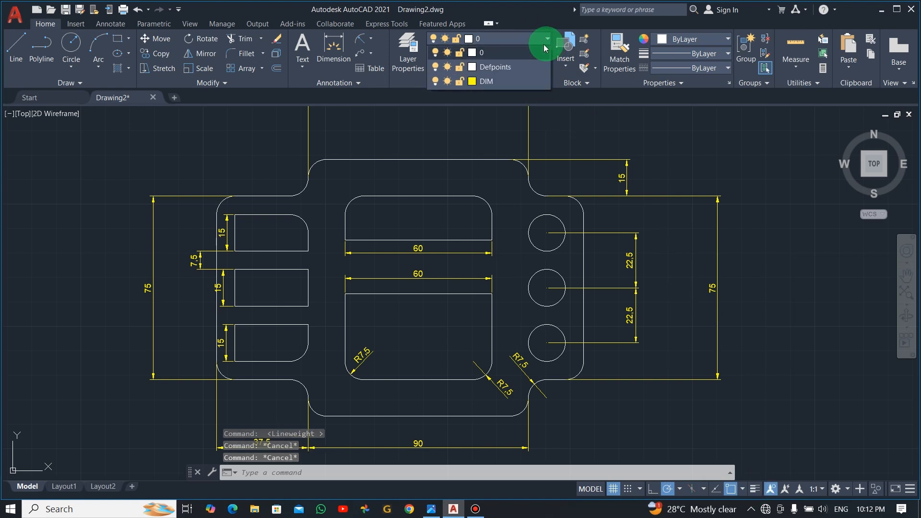
left_click(494, 53)
left_click(762, 489)
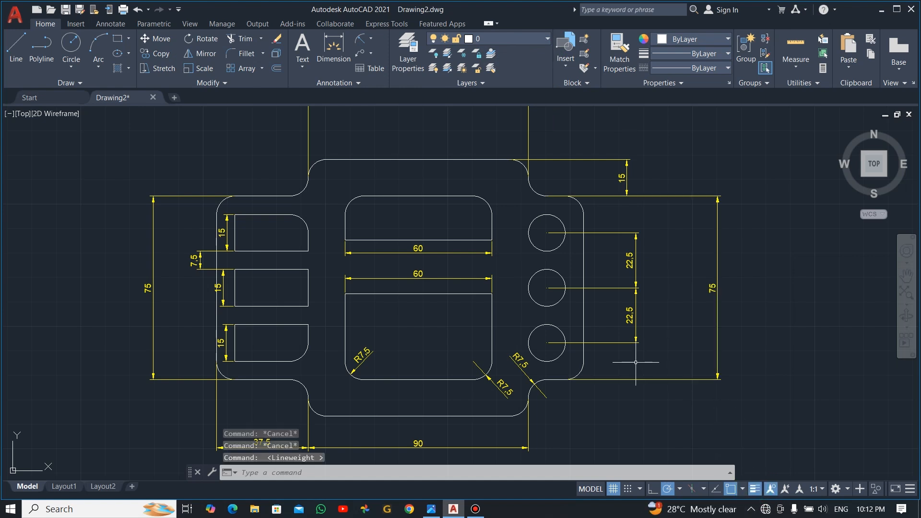
Step: Cancel a stray selection window and bring up the Layer Properties Manager
scroll(635, 362, "down", 5)
scroll(637, 364, "up", 3)
key("Escape")
key("Escape")
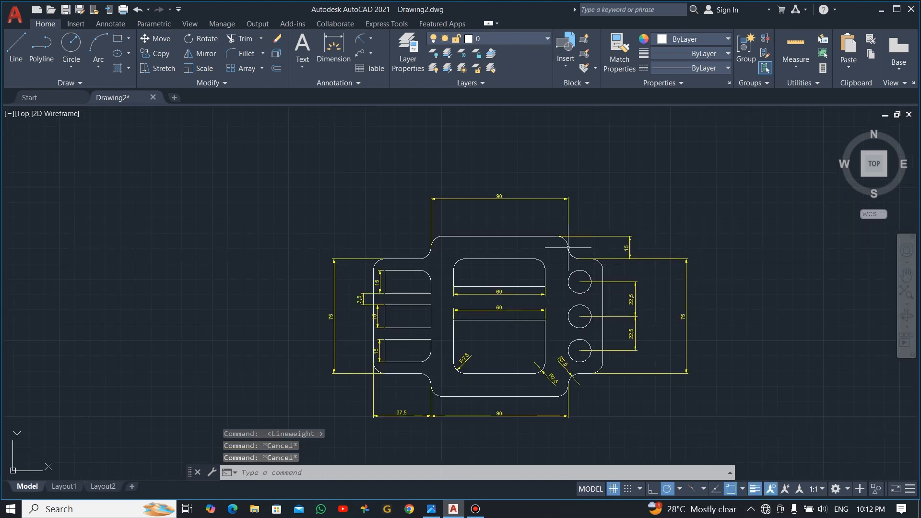
left_click(502, 218)
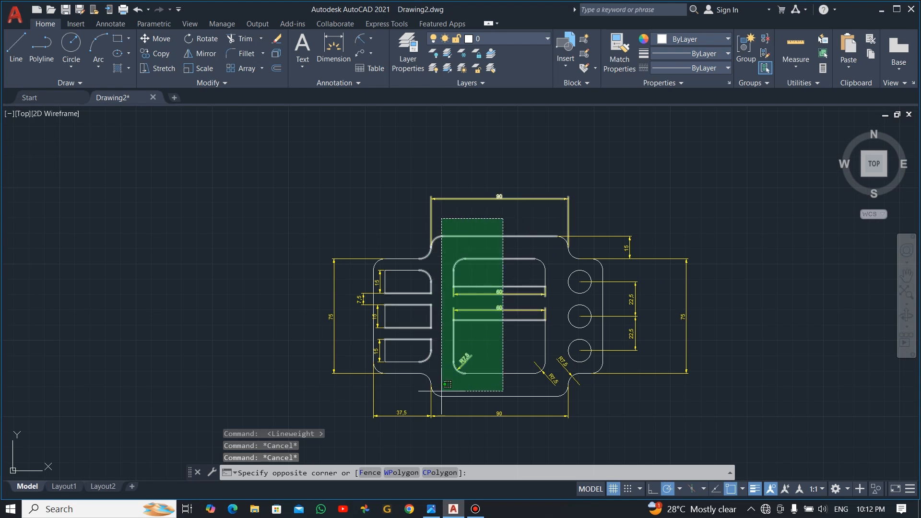
key("Escape")
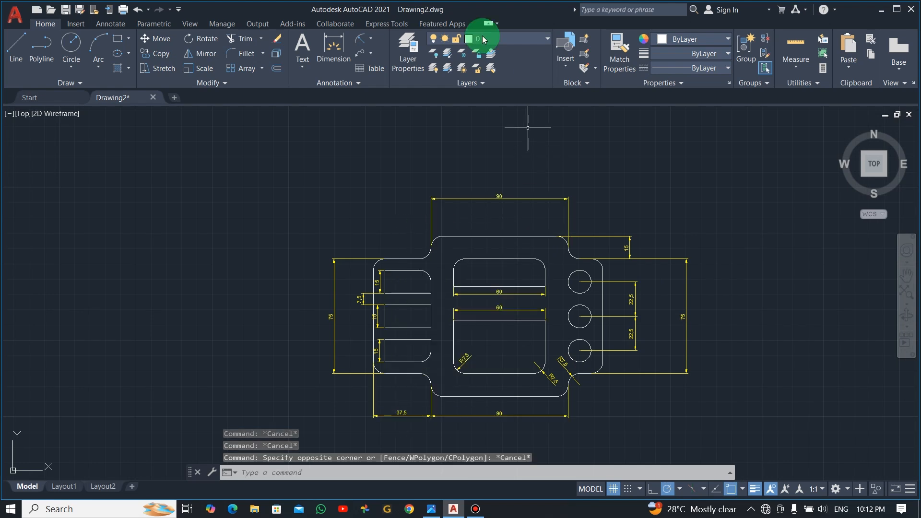
left_click(547, 38)
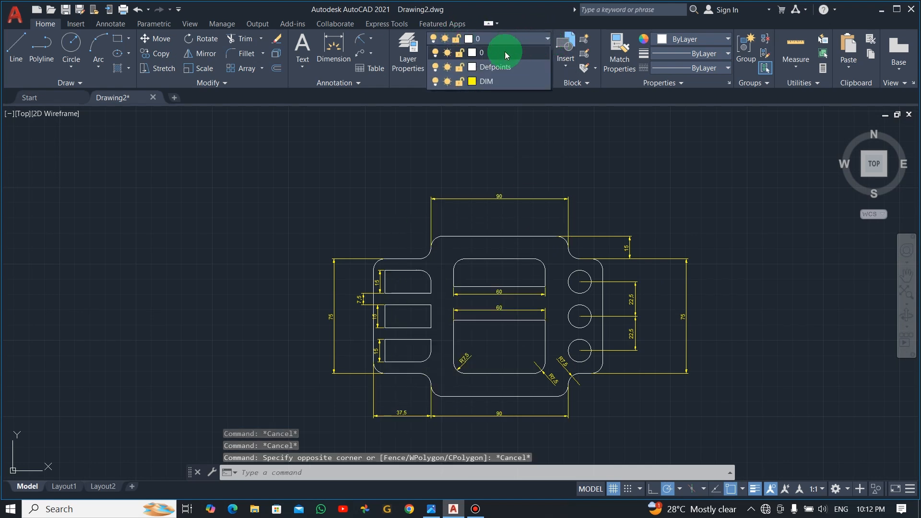
left_click(408, 48)
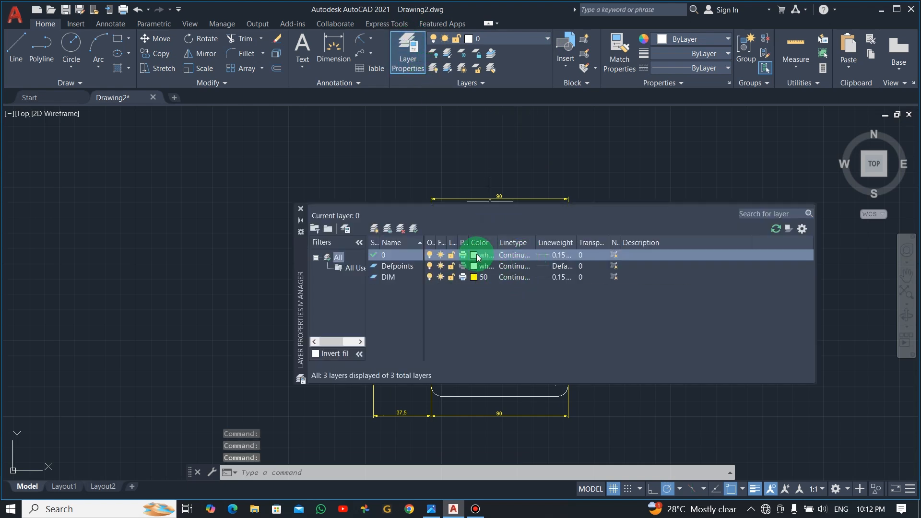
Step: Change layer 0's lineweight to Default and close the Layer Properties Manager
left_click(561, 254)
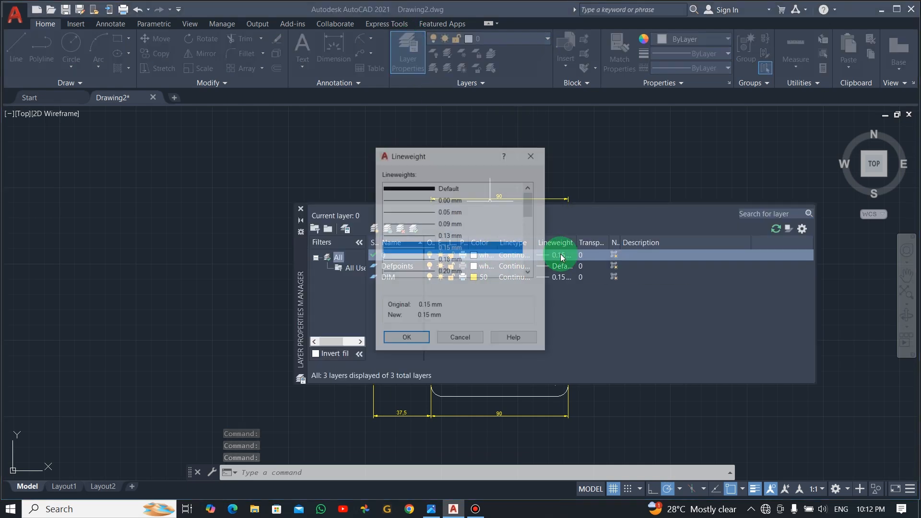
left_click(421, 187)
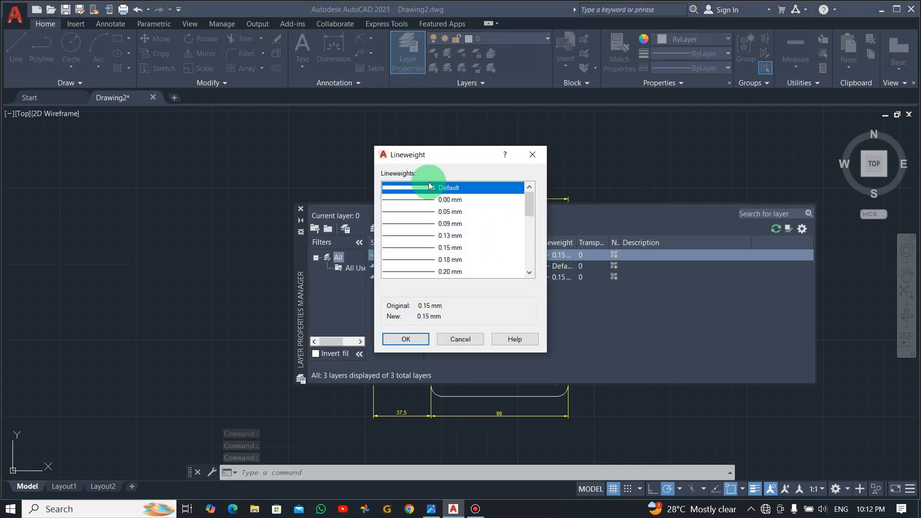
left_click(417, 335)
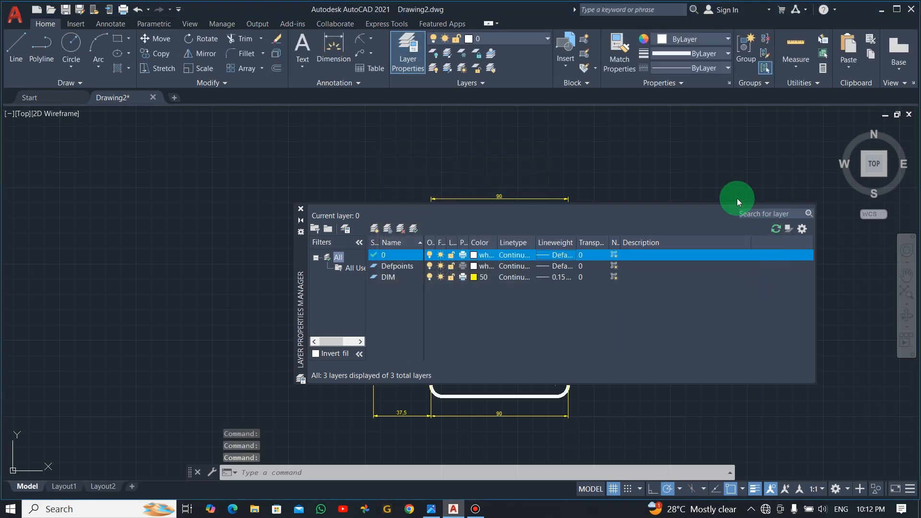
left_click(301, 209)
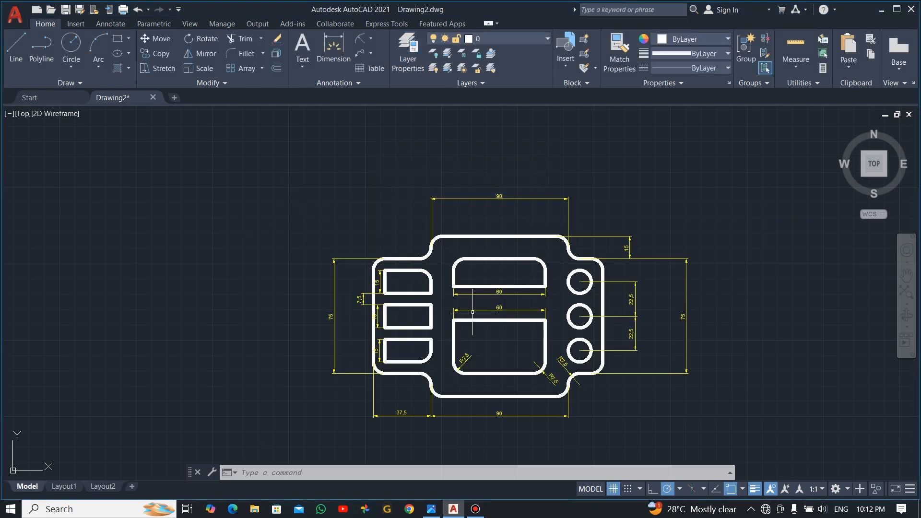
scroll(529, 326, "up", 2)
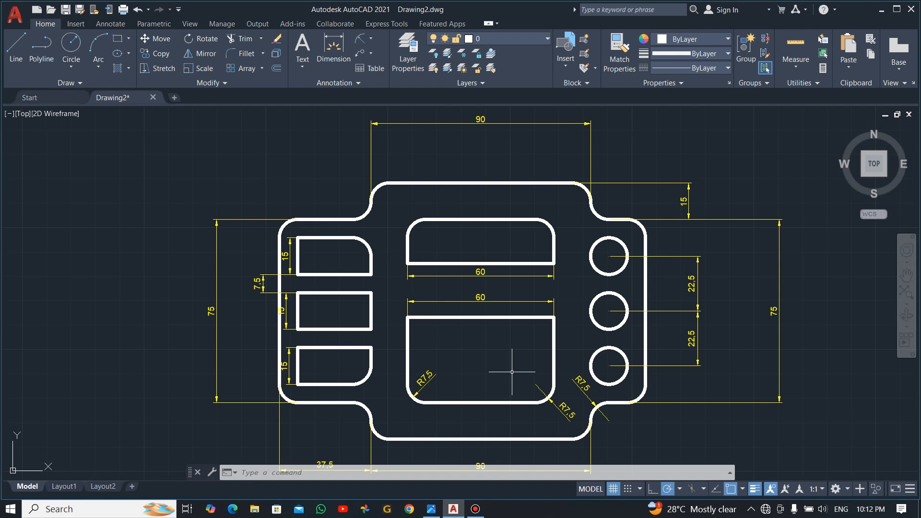
middle_click_drag(512, 372, 518, 306)
scroll(523, 307, "up", 2)
scroll(523, 305, "down", 2)
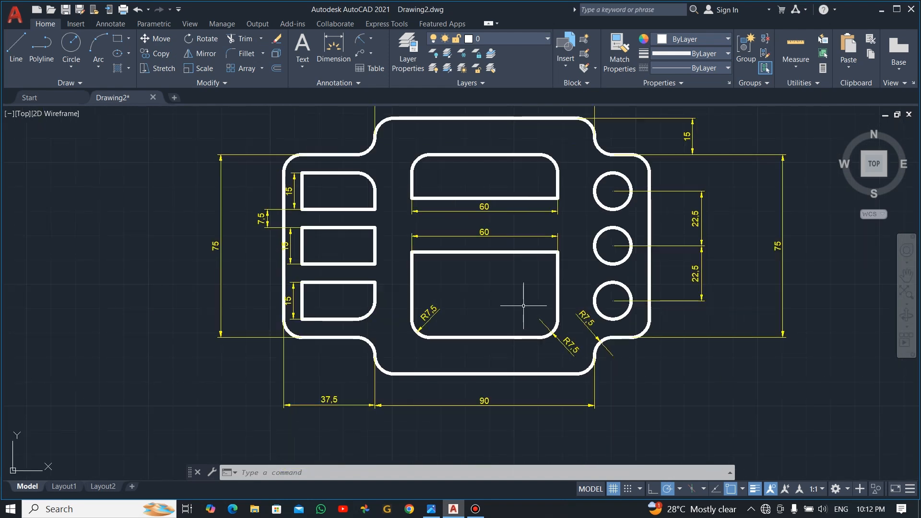
scroll(523, 306, "down", 2)
scroll(498, 214, "up", 2)
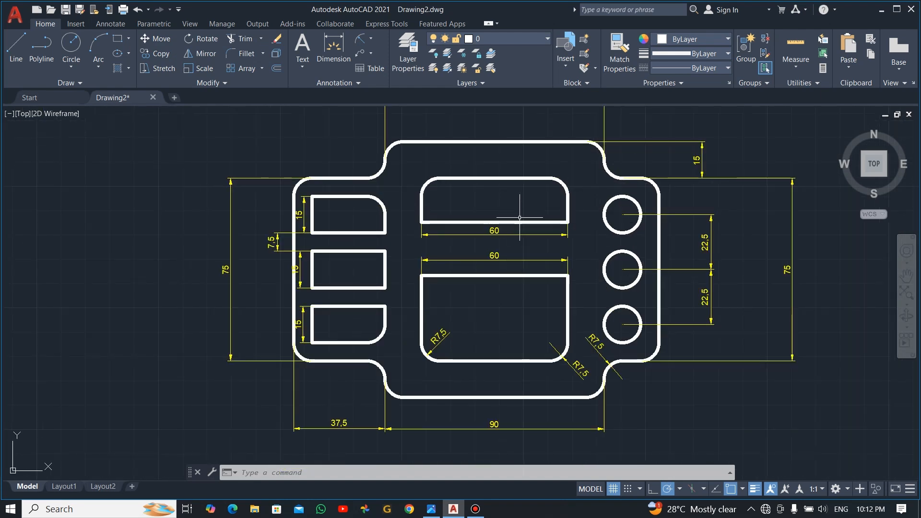
scroll(516, 236, "down", 2)
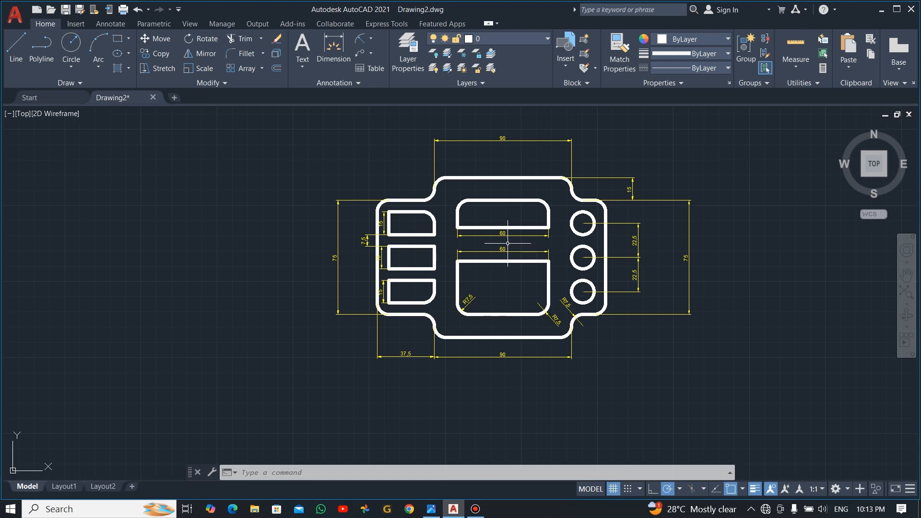
scroll(505, 231, "up", 2)
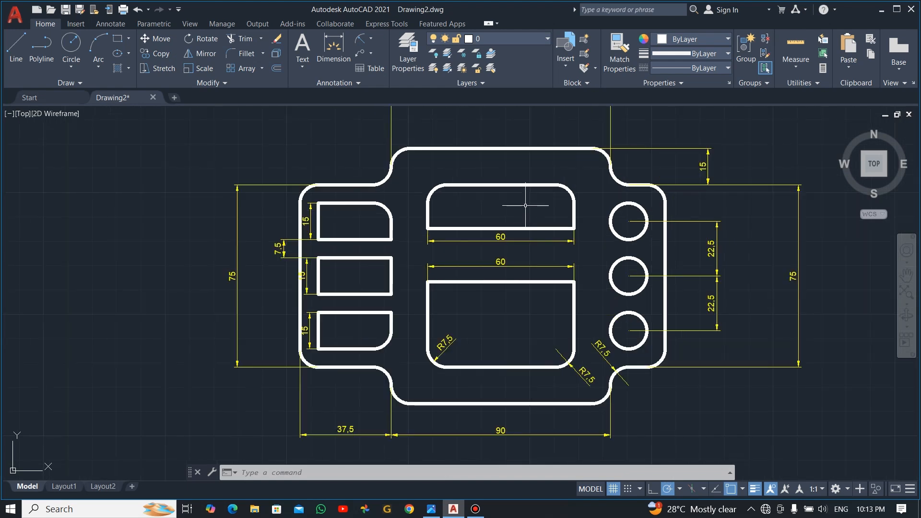